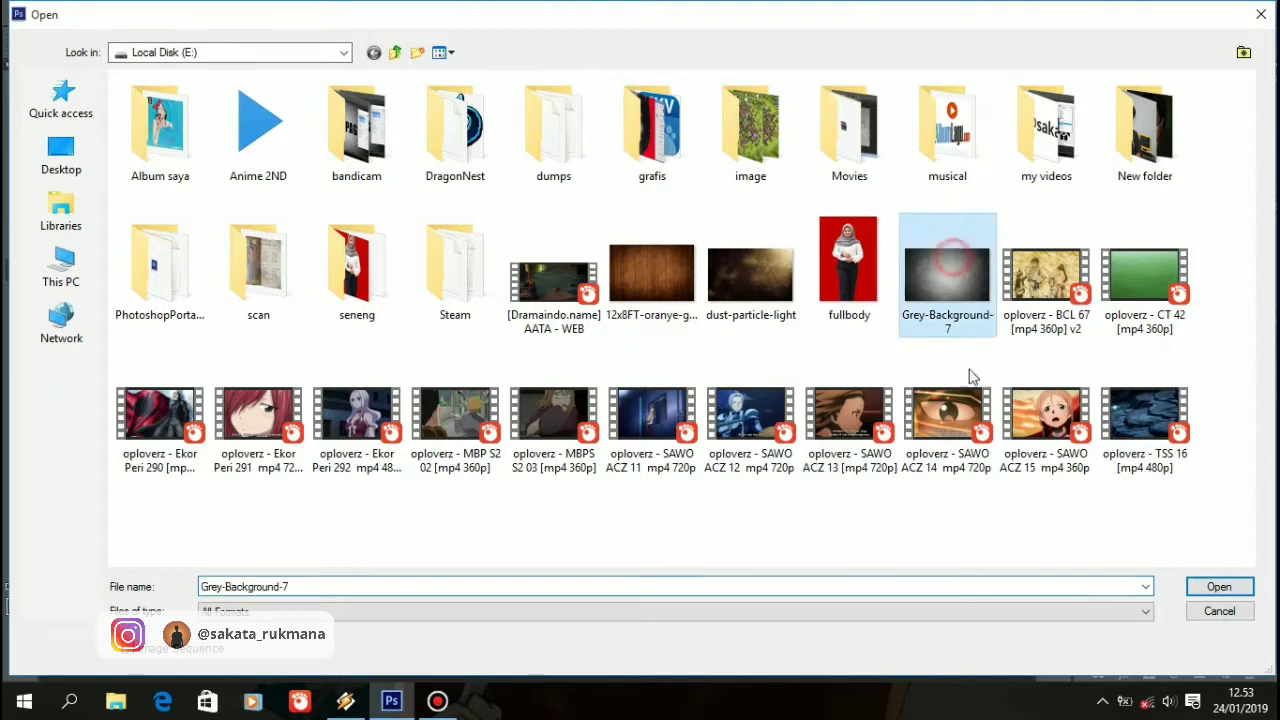
Open the Grey-Background-7 image and add the text RAMPAGE in black 72 pt Impact.
{"action": "left_click", "coordinate": [1216, 588]}
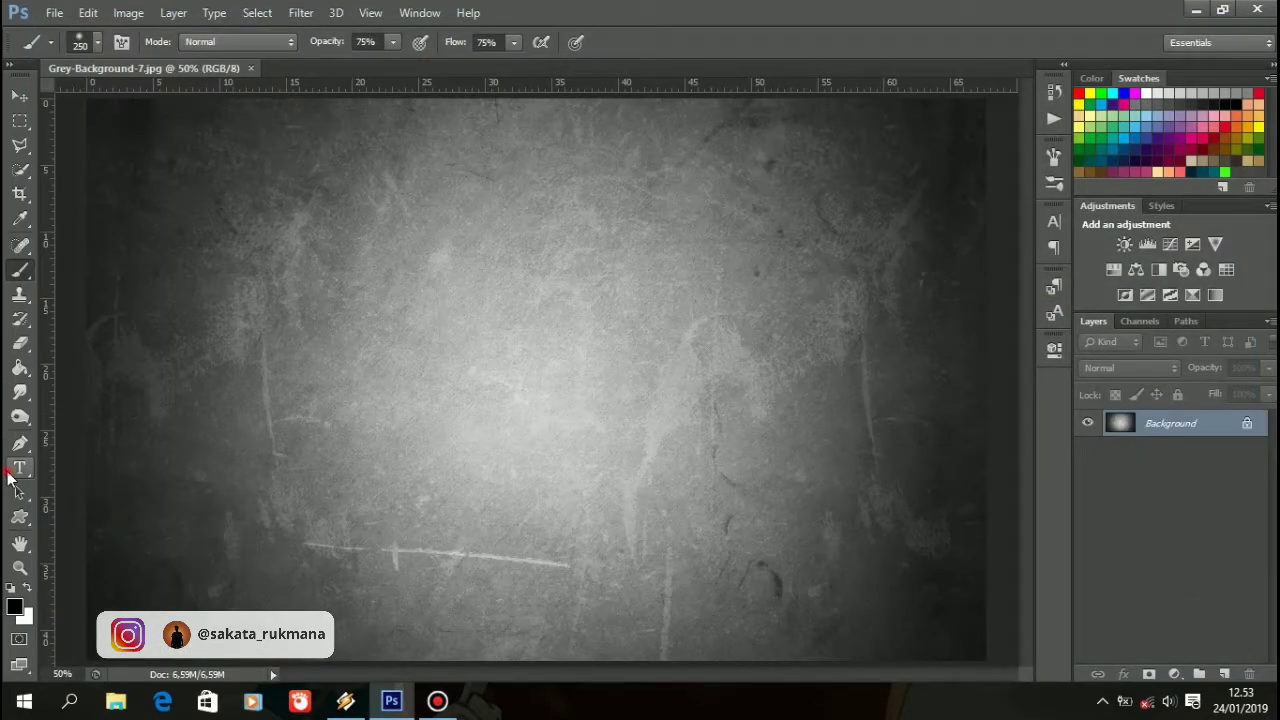
{"action": "left_click", "coordinate": [19, 467]}
{"action": "left_click", "coordinate": [365, 405]}
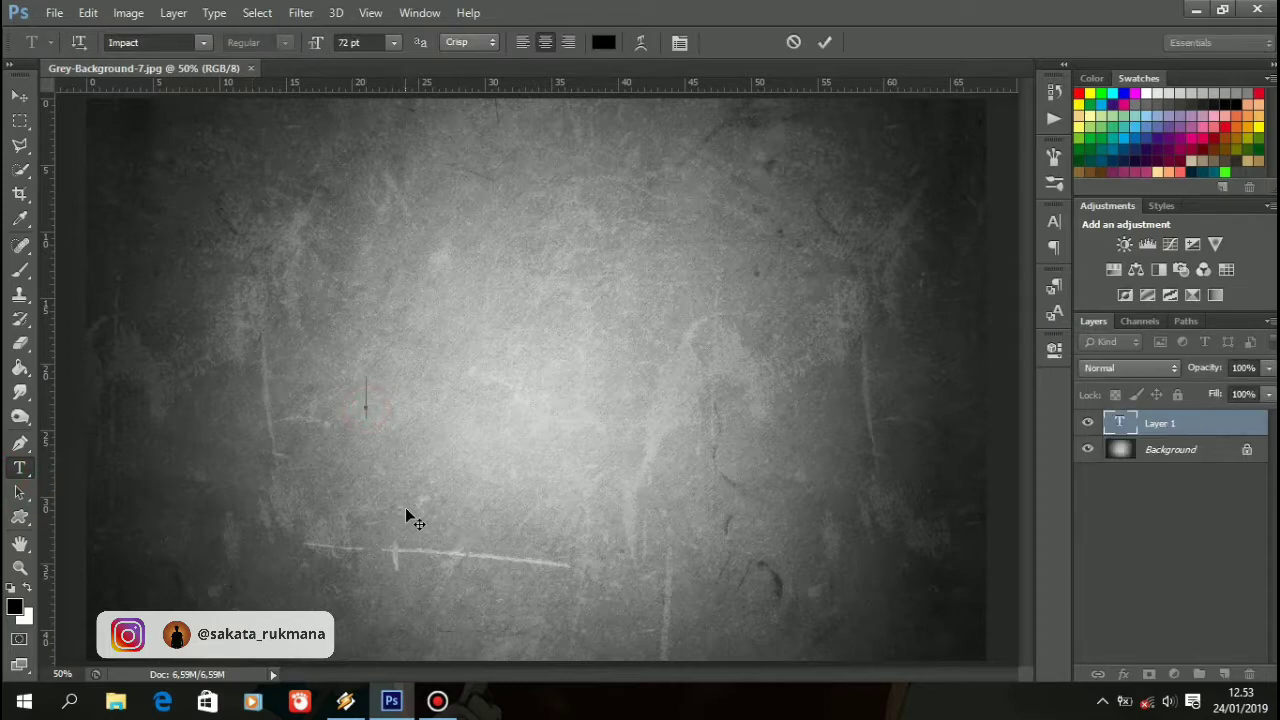
{"action": "type", "text": "RA"}
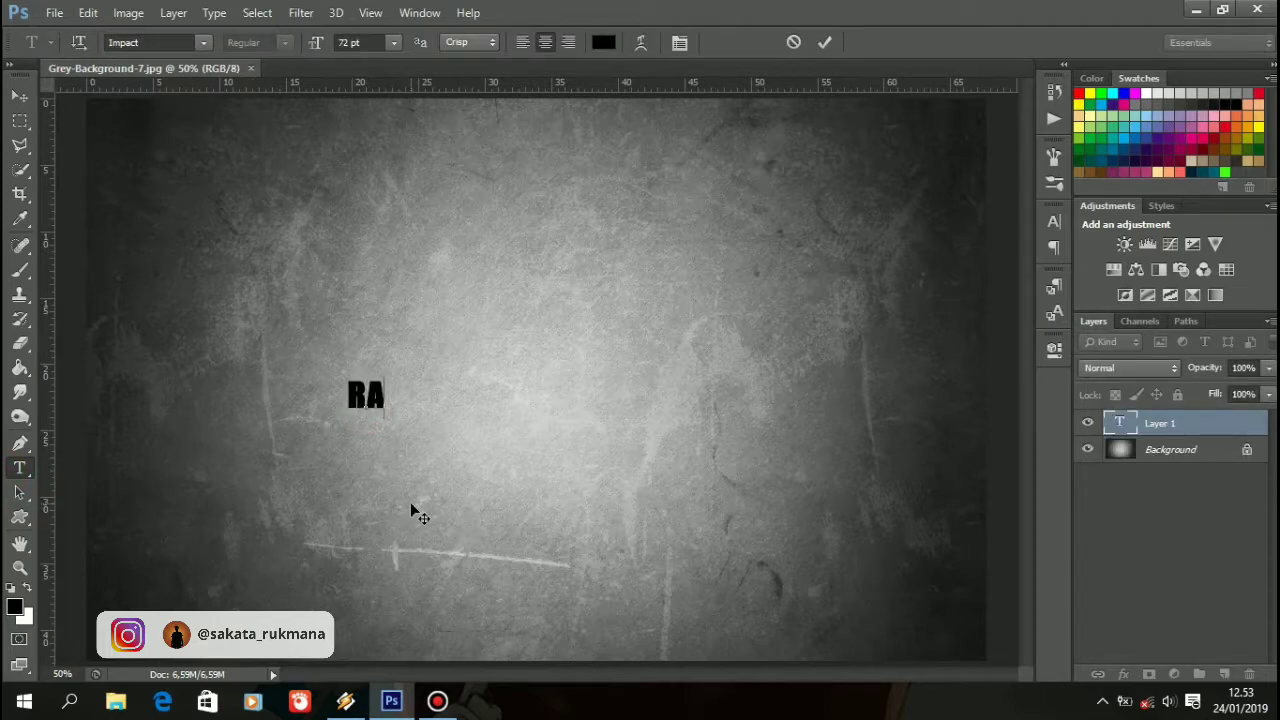
{"action": "type", "text": "MPAGE"}
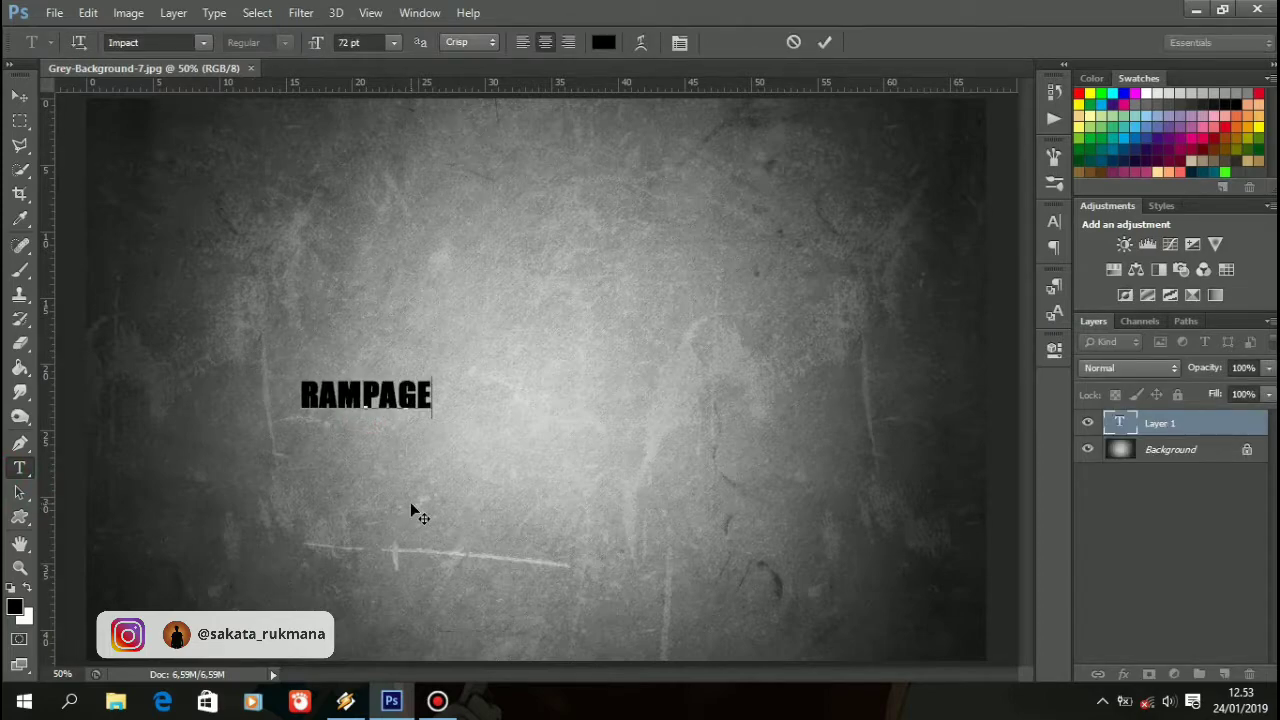
{"action": "left_click", "coordinate": [824, 42]}
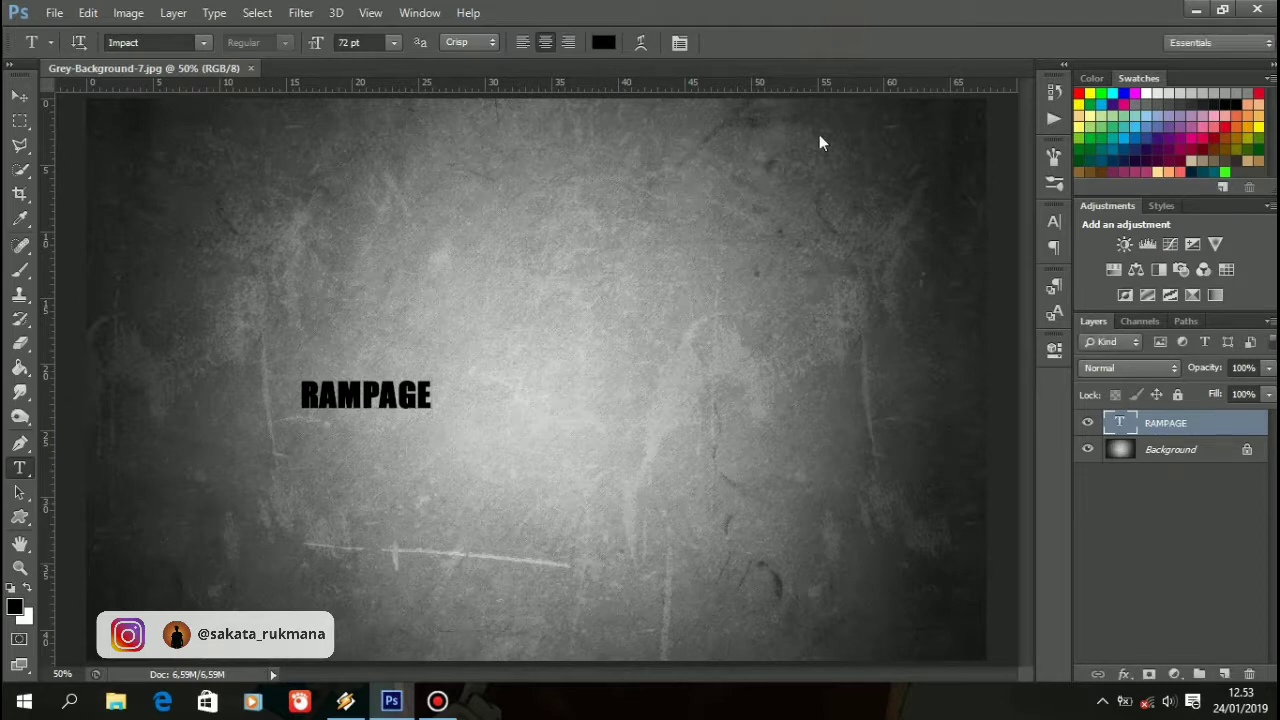
Enlarge the RAMPAGE text to about 333 pt and place it across the middle of the canvas.
{"action": "key", "text": "ctrl+t"}
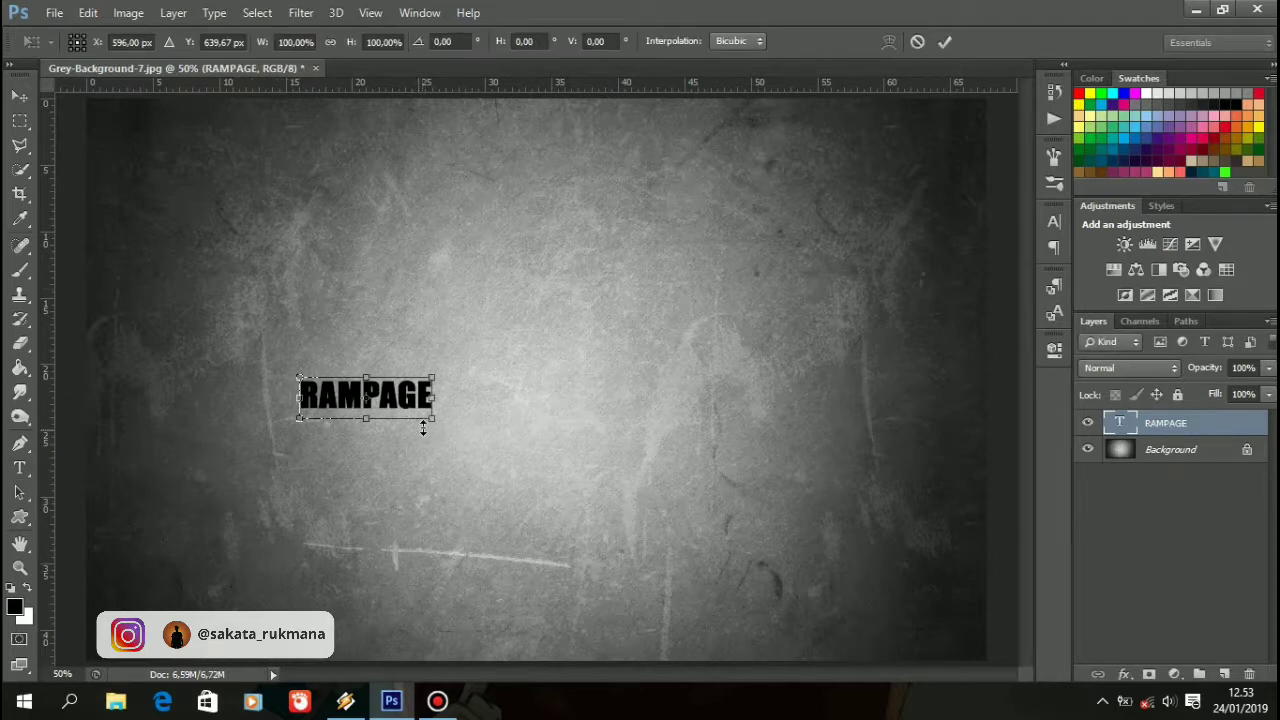
{"action": "left_click_drag", "start_coordinate": [432, 419], "coordinate": [662, 534]}
{"action": "left_click_drag", "start_coordinate": [440, 438], "coordinate": [606, 458]}
{"action": "left_click", "coordinate": [944, 41]}
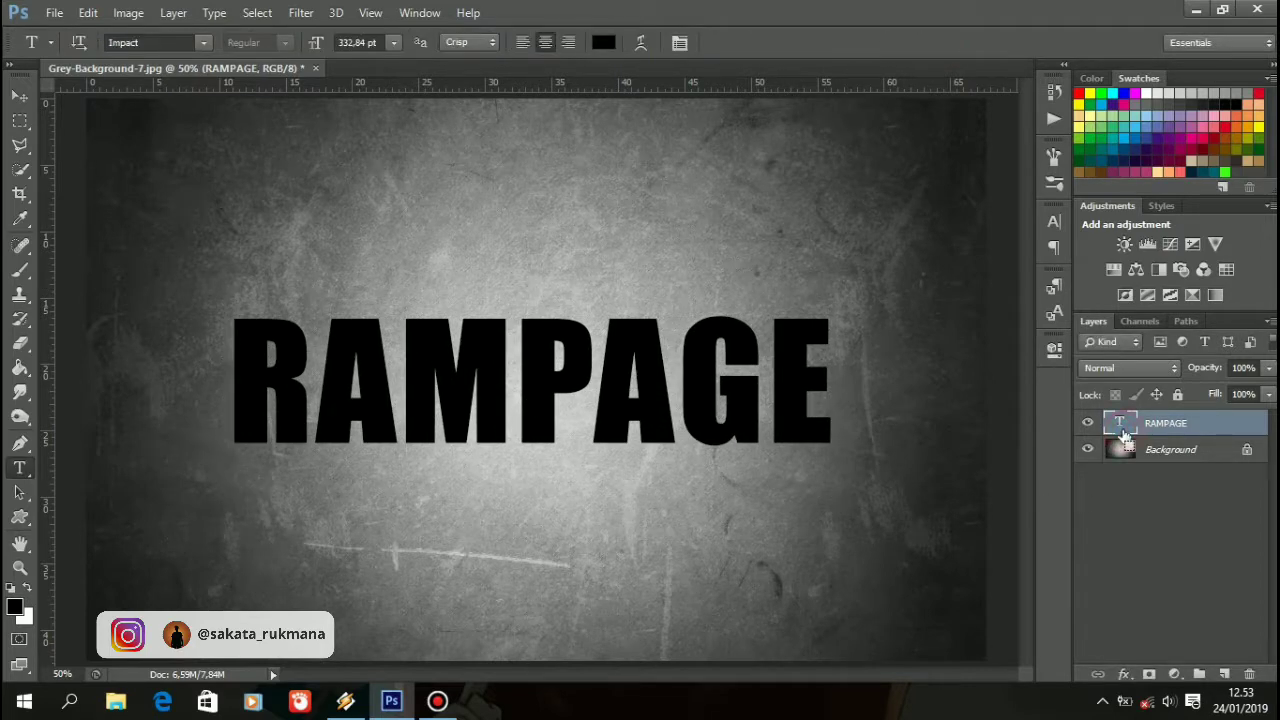
Center the RAMPAGE text horizontally and vertically on the canvas and convert its layer to a smart object.
{"action": "key", "text": "ctrl+a"}
{"action": "key", "text": "v"}
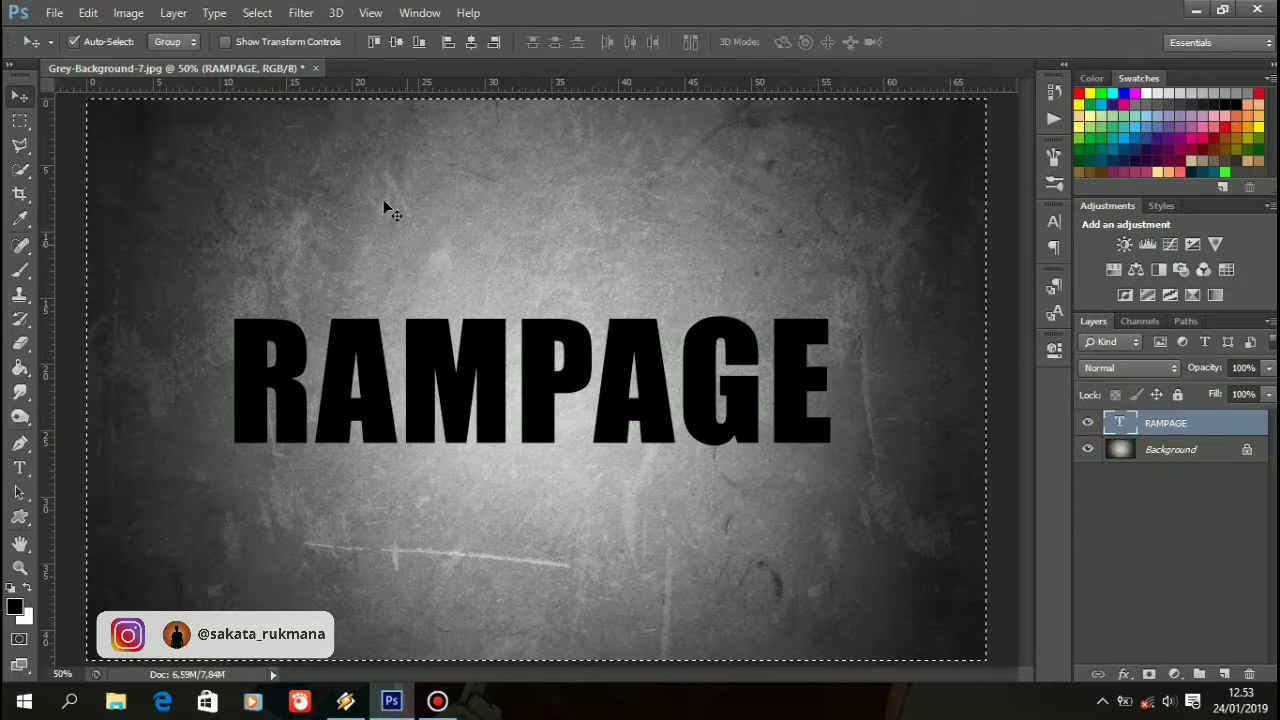
{"action": "left_click", "coordinate": [471, 42]}
{"action": "left_click", "coordinate": [390, 49]}
{"action": "key", "text": "ctrl+d"}
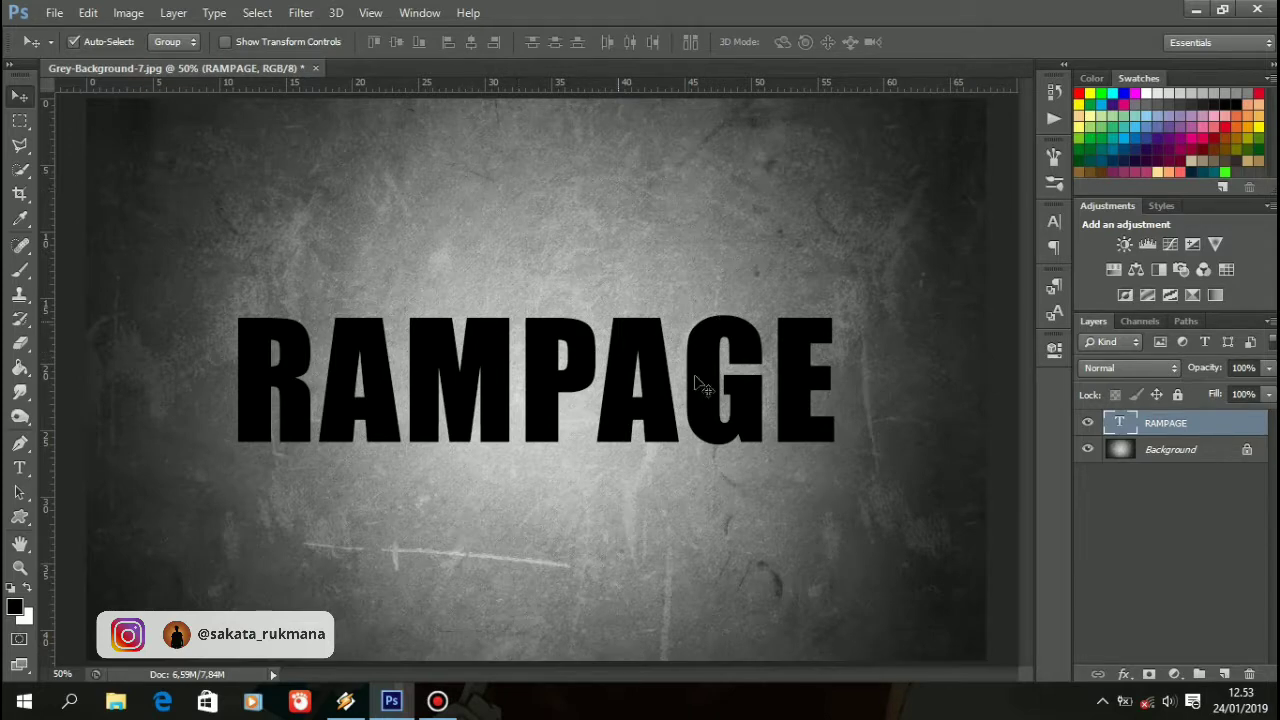
{"action": "right_click", "coordinate": [1205, 424]}
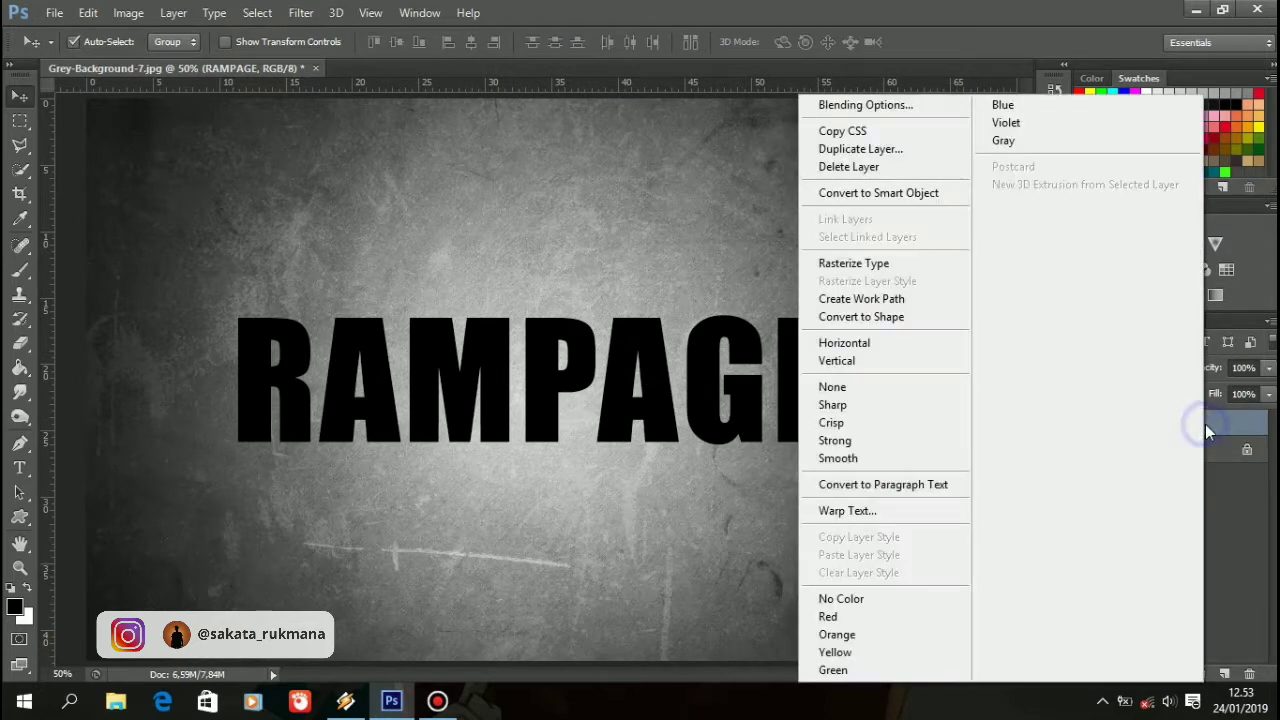
{"action": "left_click", "coordinate": [940, 193]}
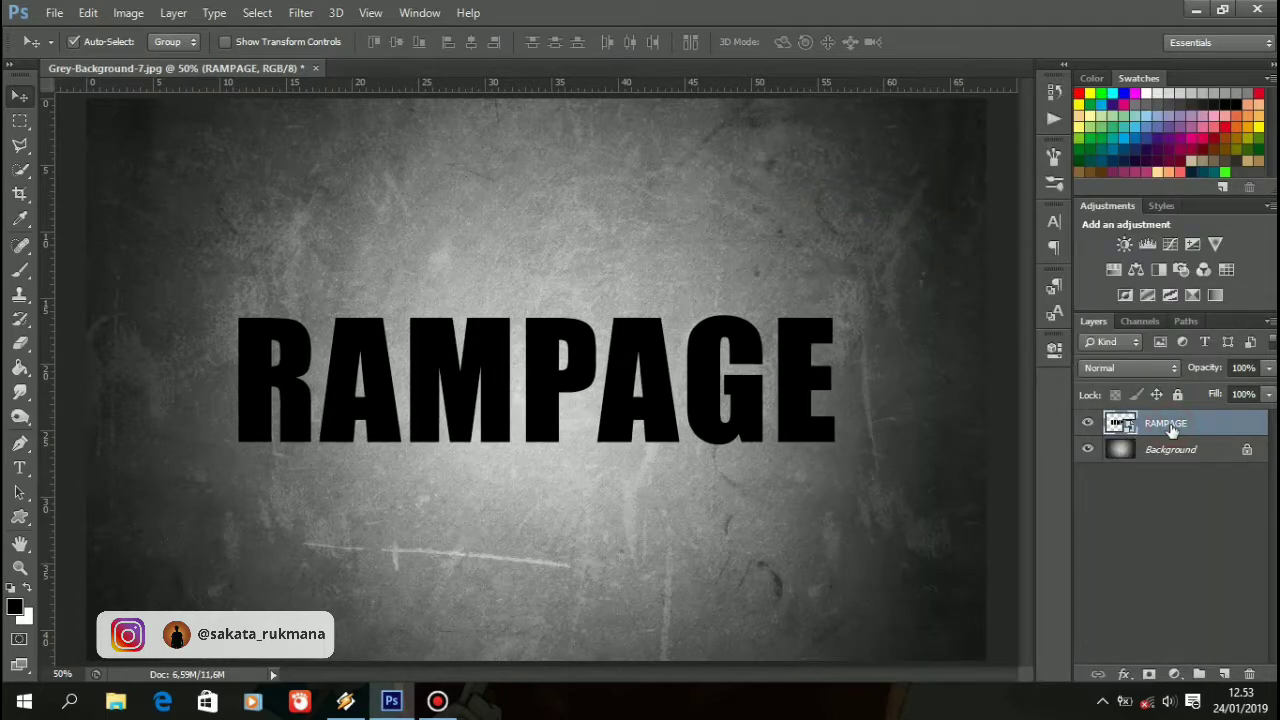
Add a Bevel & Emboss effect to the RAMPAGE layer: Inner Bevel, Smooth, depth 684%, size 7 px.
{"action": "left_click", "coordinate": [1124, 674]}
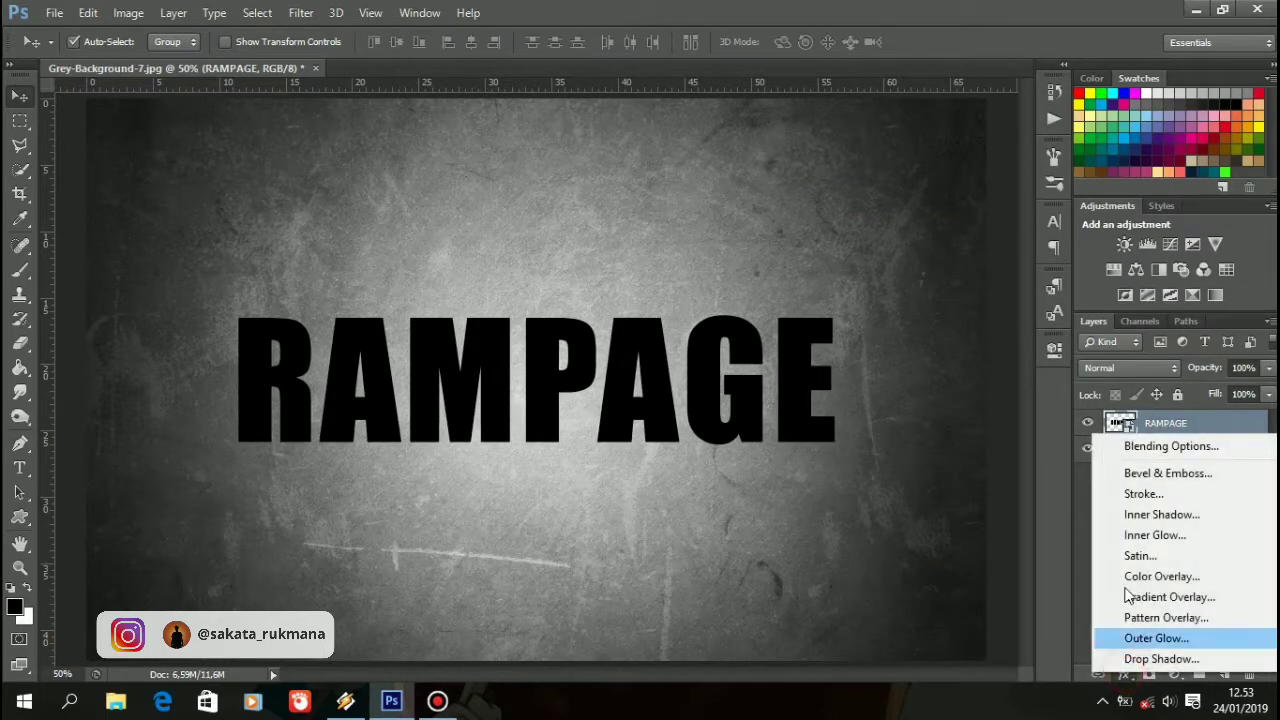
{"action": "left_click", "coordinate": [1131, 448]}
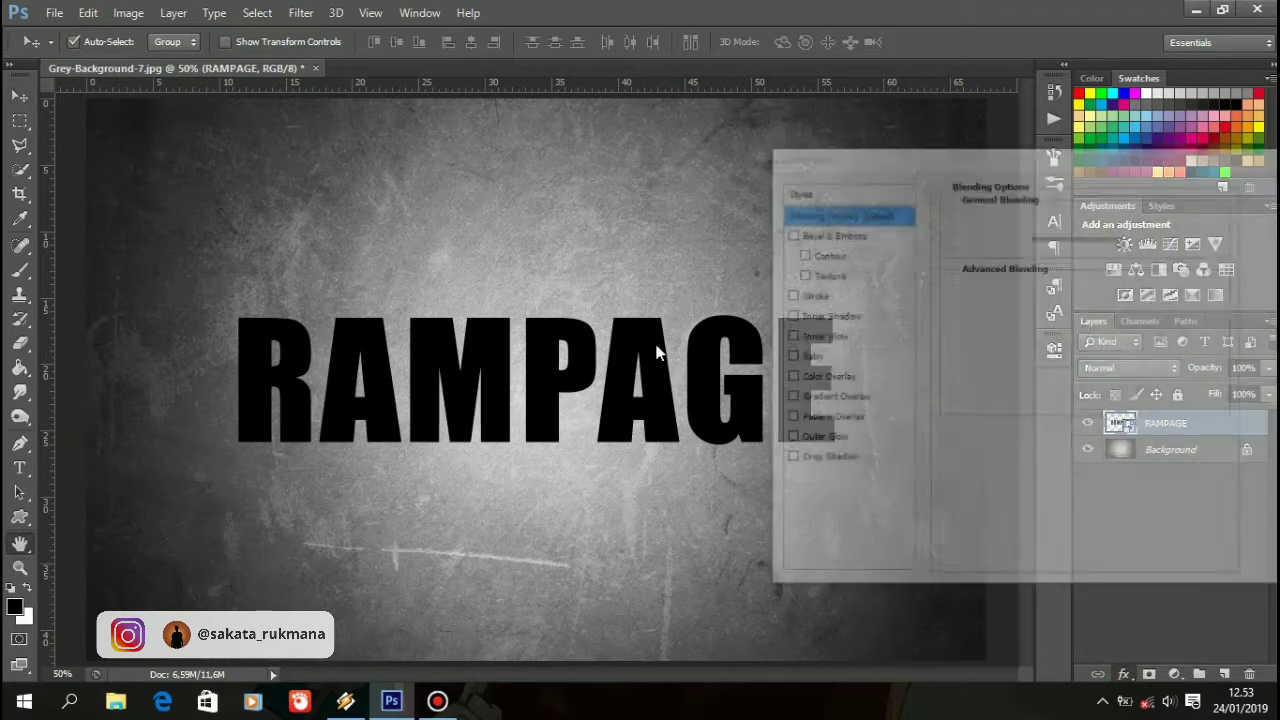
{"action": "left_click", "coordinate": [808, 236]}
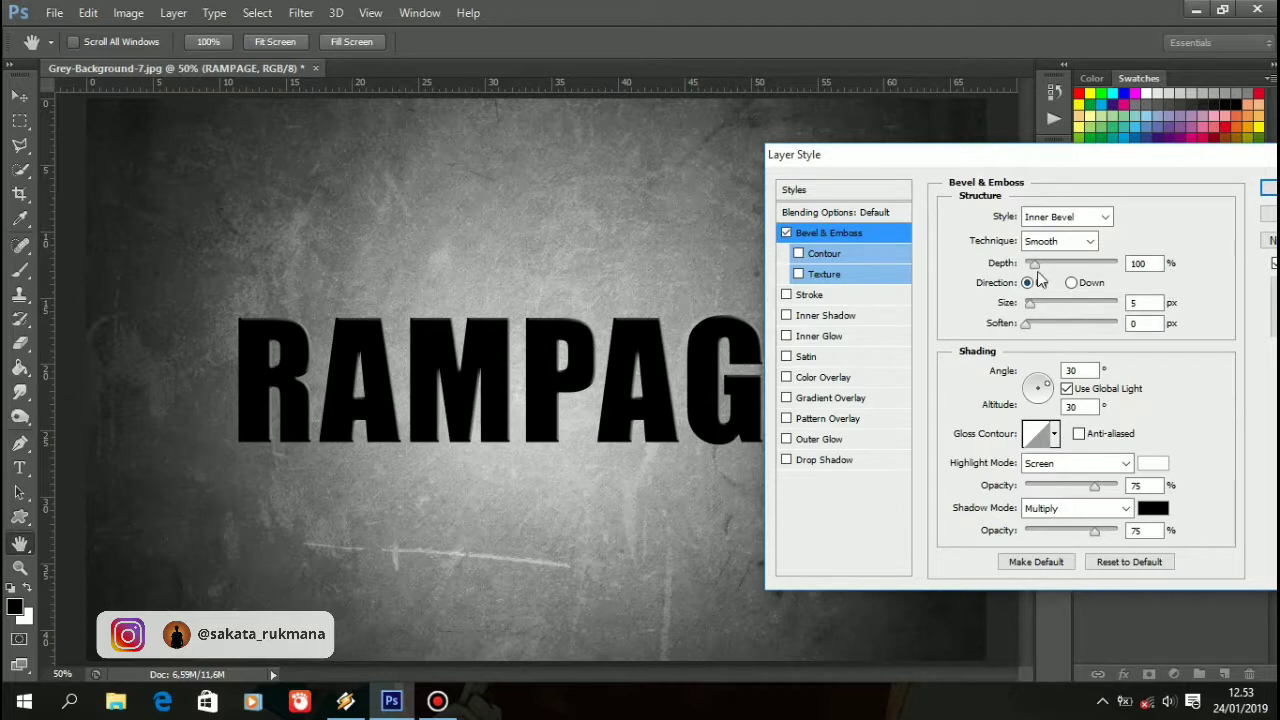
{"action": "left_click", "coordinate": [1062, 217]}
{"action": "left_click", "coordinate": [1066, 222]}
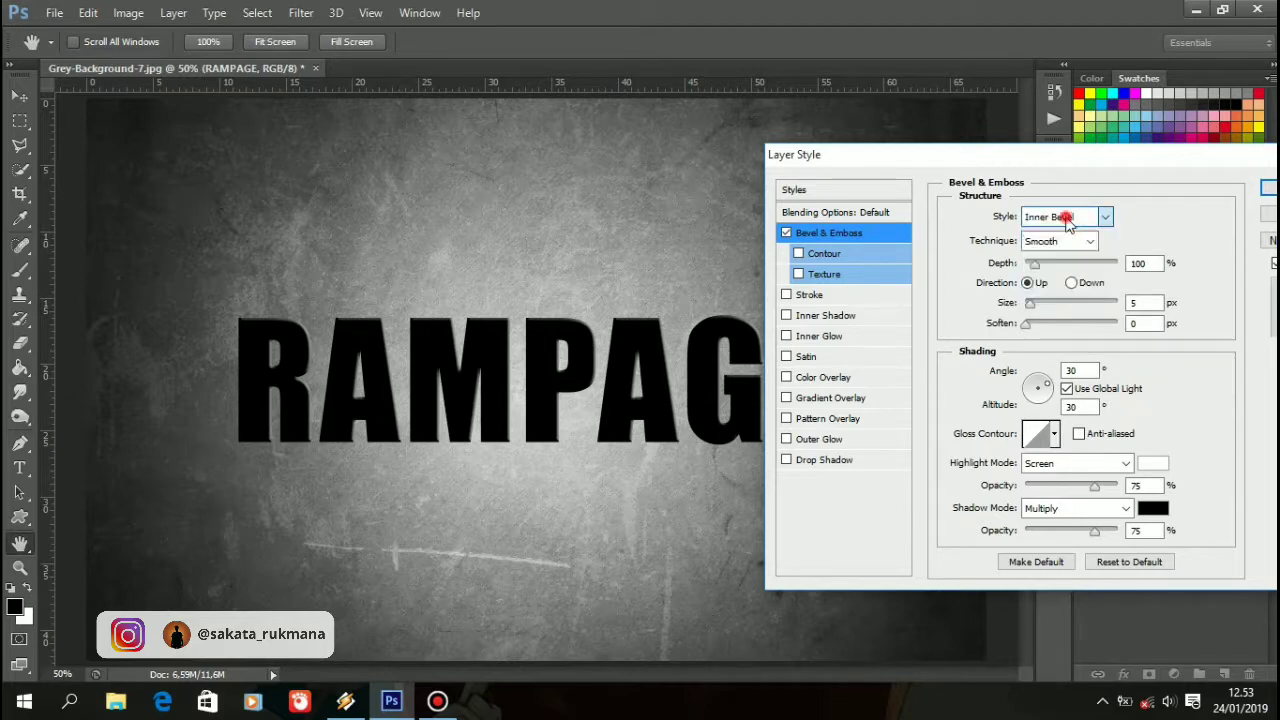
{"action": "left_click", "coordinate": [1070, 241]}
{"action": "left_click", "coordinate": [1073, 245]}
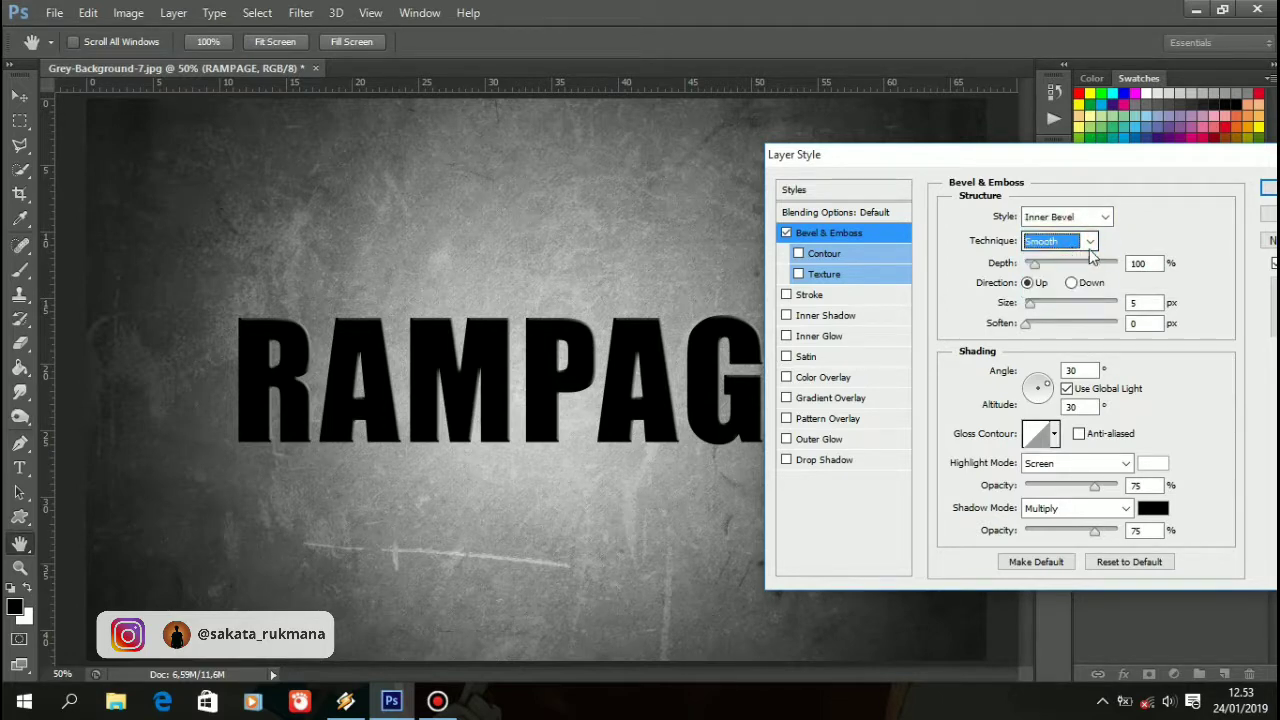
{"action": "left_click_drag", "start_coordinate": [1037, 266], "coordinate": [1090, 283]}
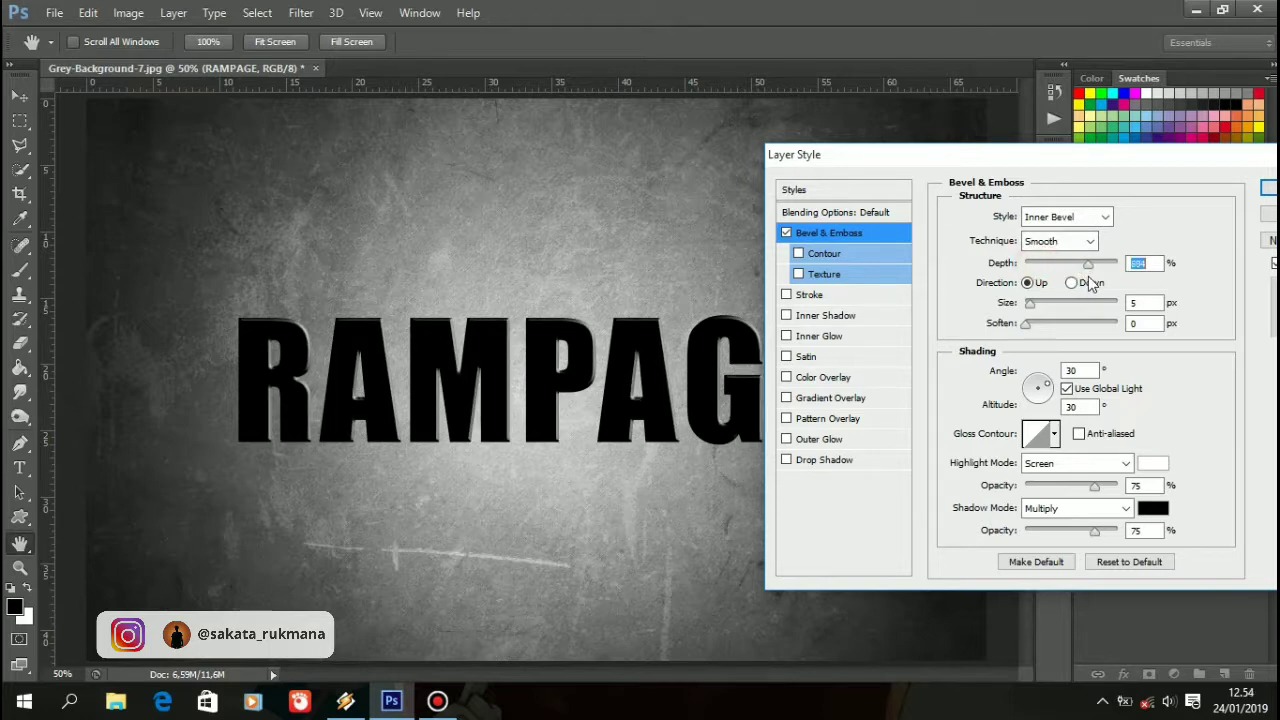
{"action": "left_click", "coordinate": [1036, 308]}
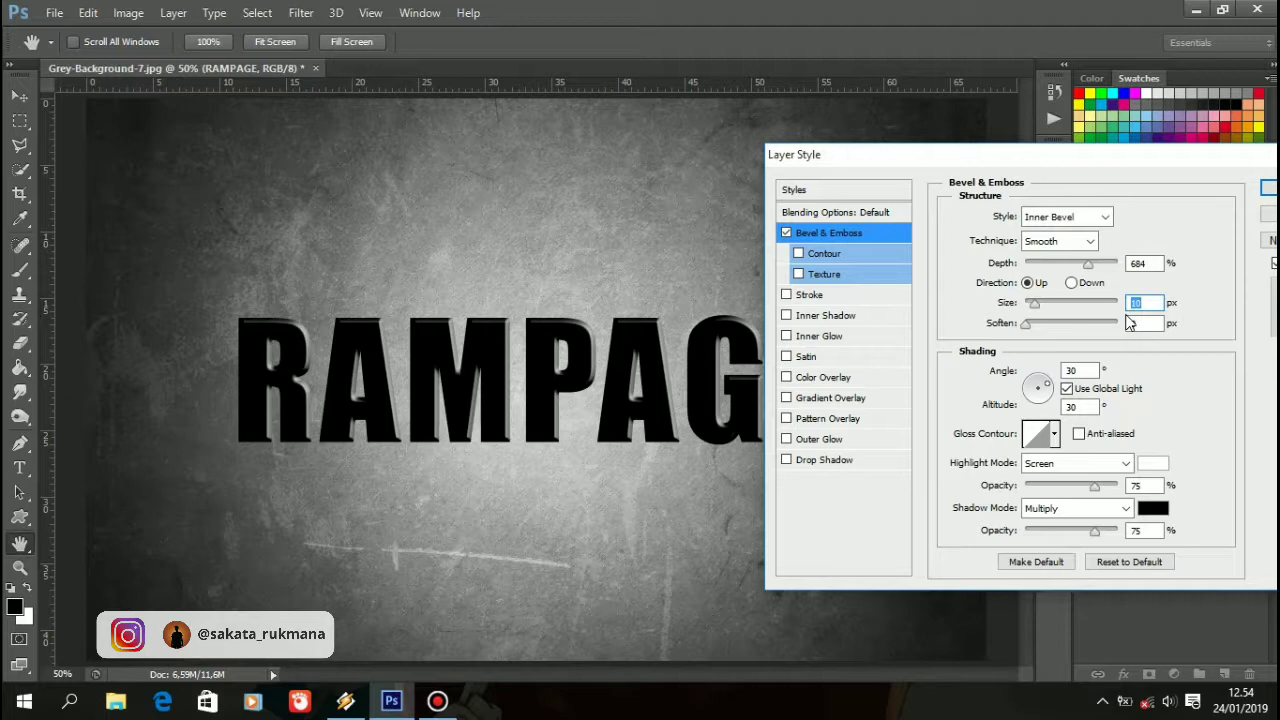
{"action": "type", "text": "7"}
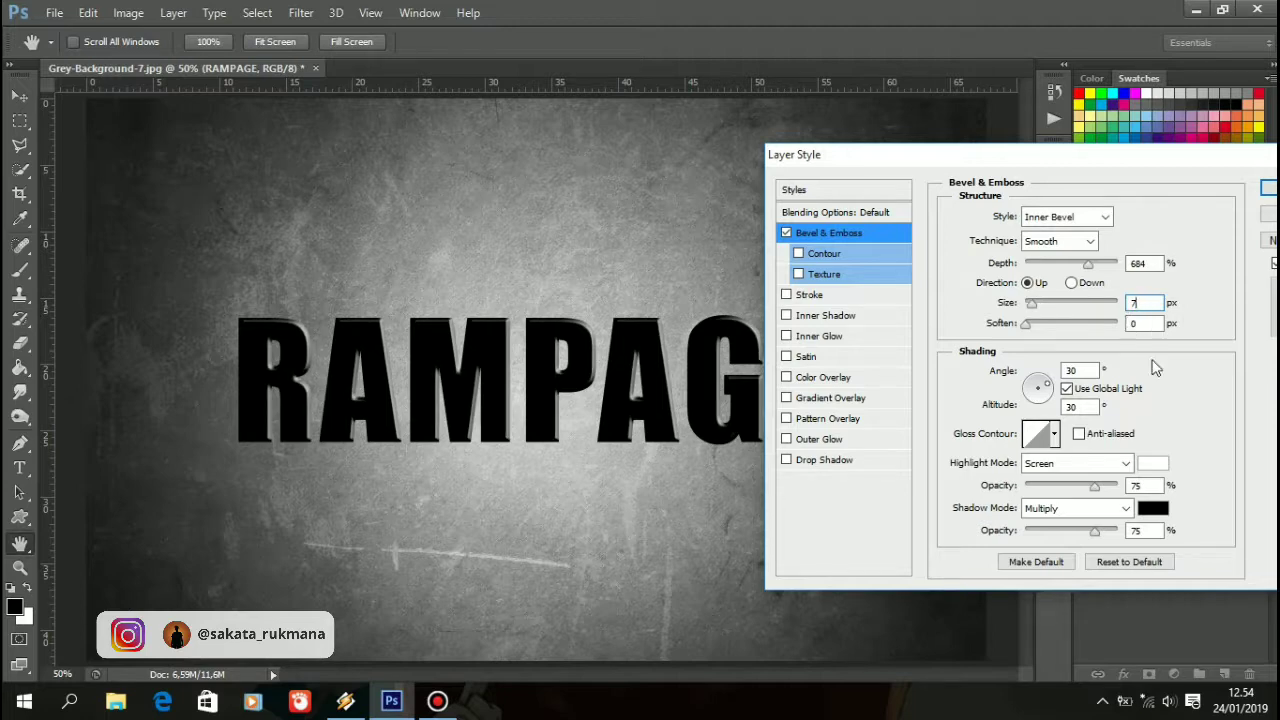
Set the bevel's highlight opacity to 55%.
{"action": "double_click", "coordinate": [1135, 487]}
{"action": "type", "text": "50"}
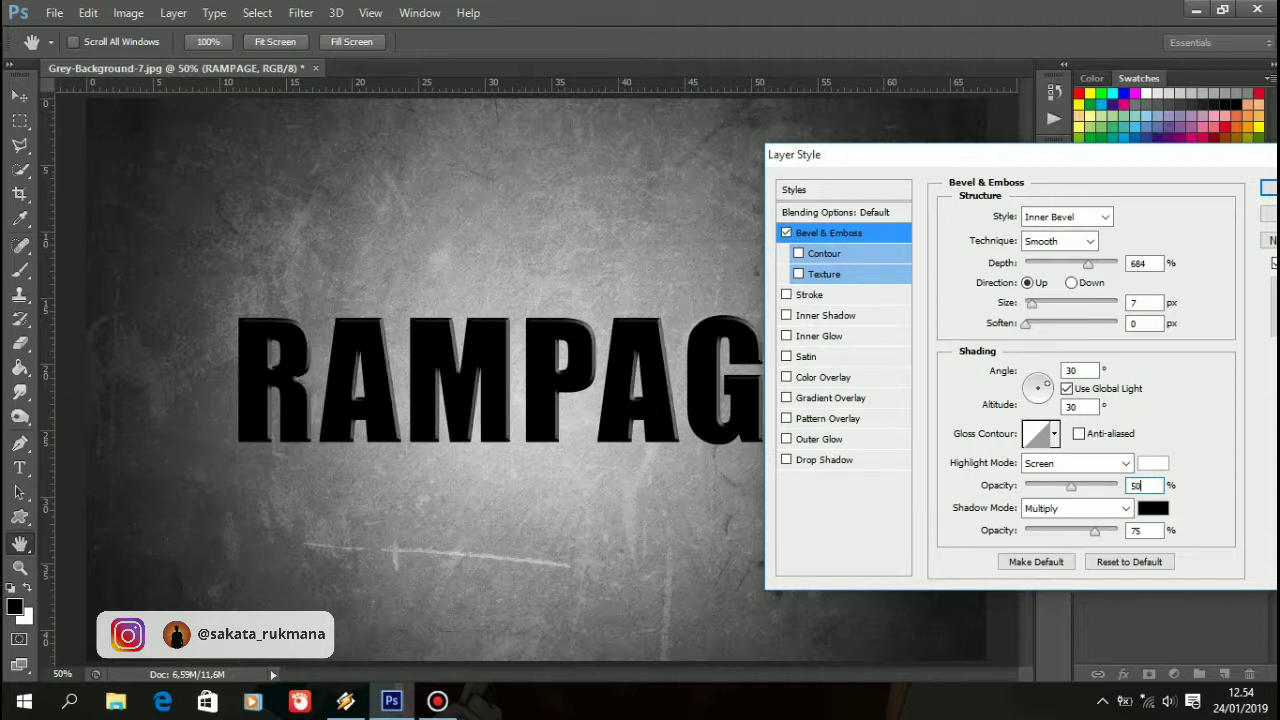
{"action": "key", "text": "BackSpace"}
{"action": "type", "text": "5"}
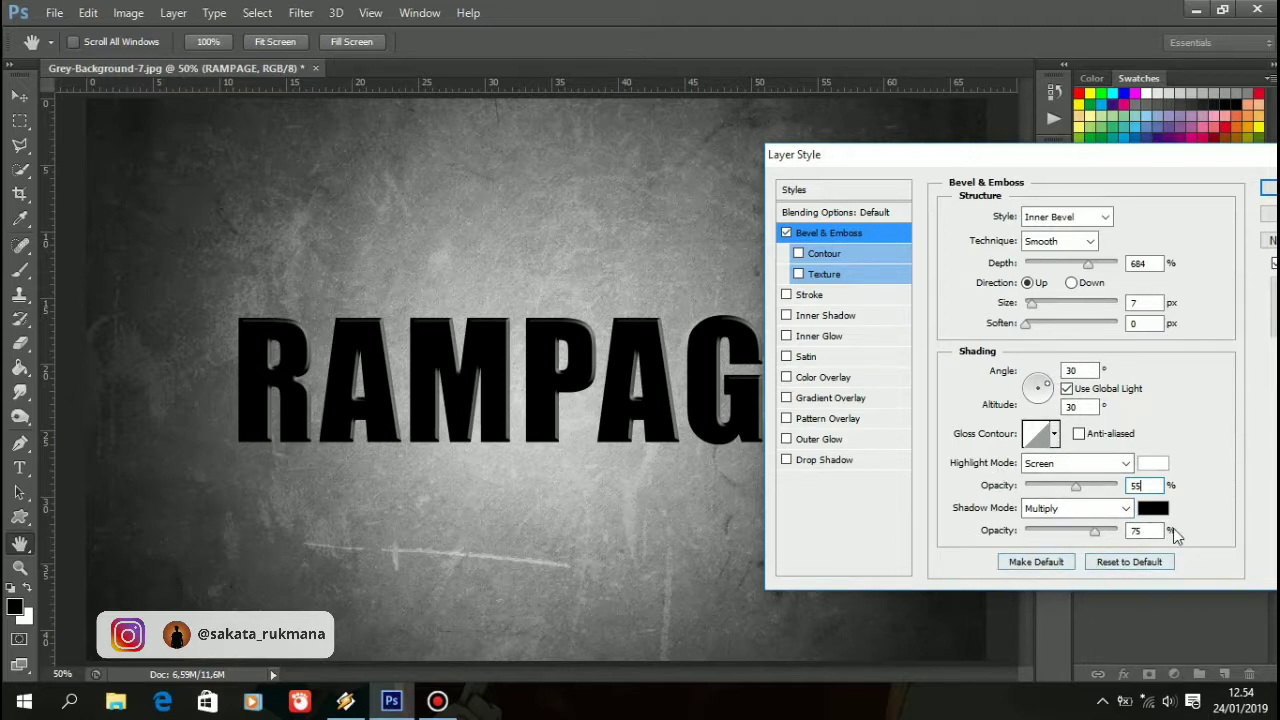
Add a drop shadow to the RAMPAGE layer with 100% opacity and a distance of 15 px.
{"action": "left_click", "coordinate": [840, 460]}
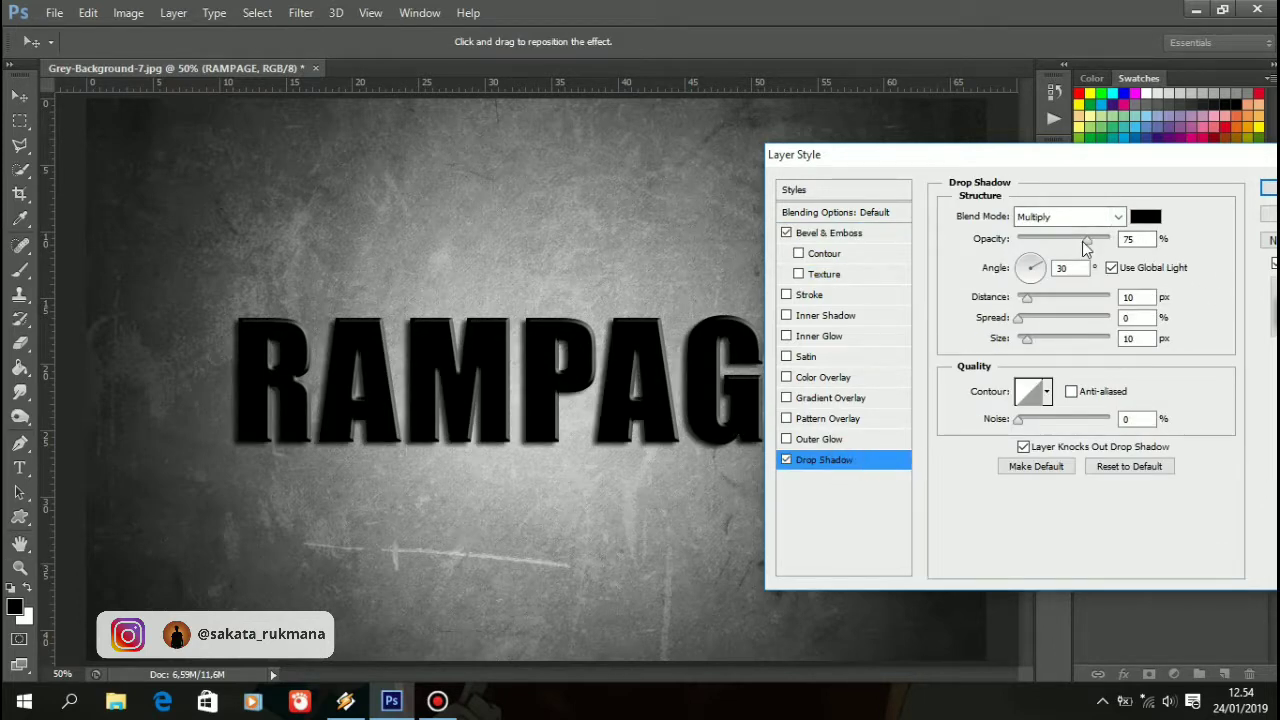
{"action": "left_click_drag", "start_coordinate": [1087, 241], "coordinate": [1112, 241]}
{"action": "left_click", "coordinate": [1135, 298]}
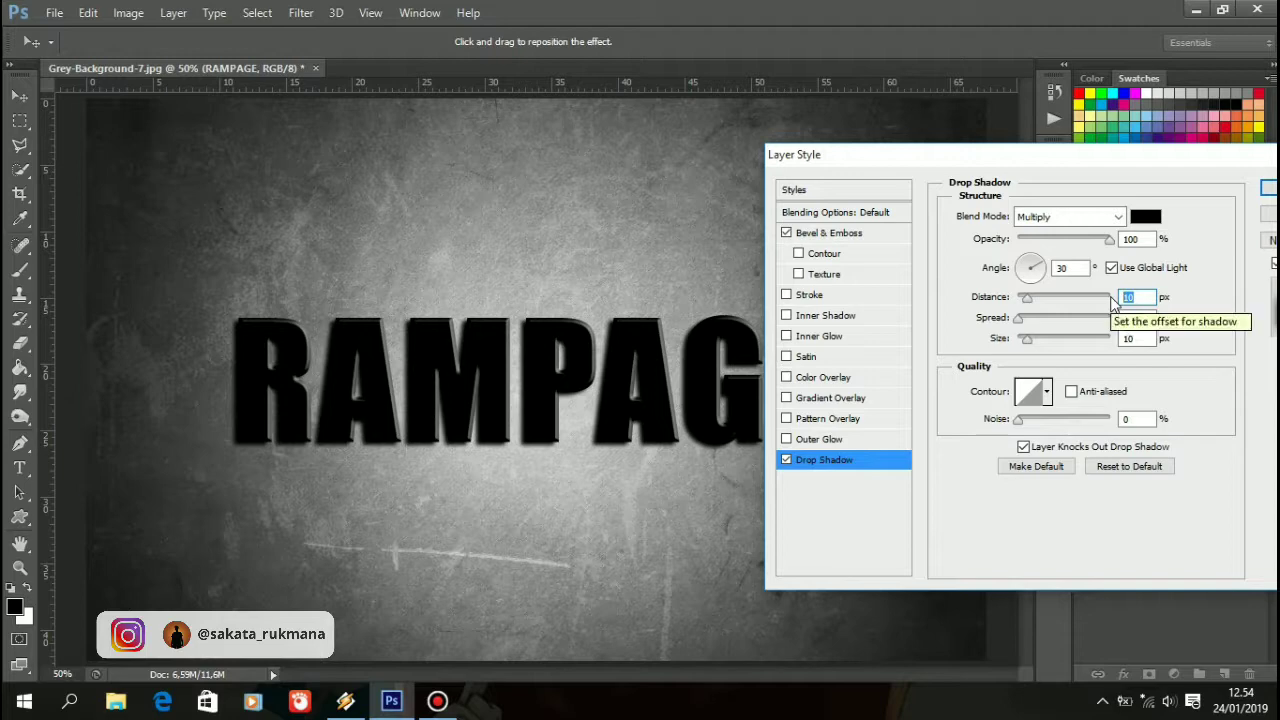
{"action": "type", "text": "15"}
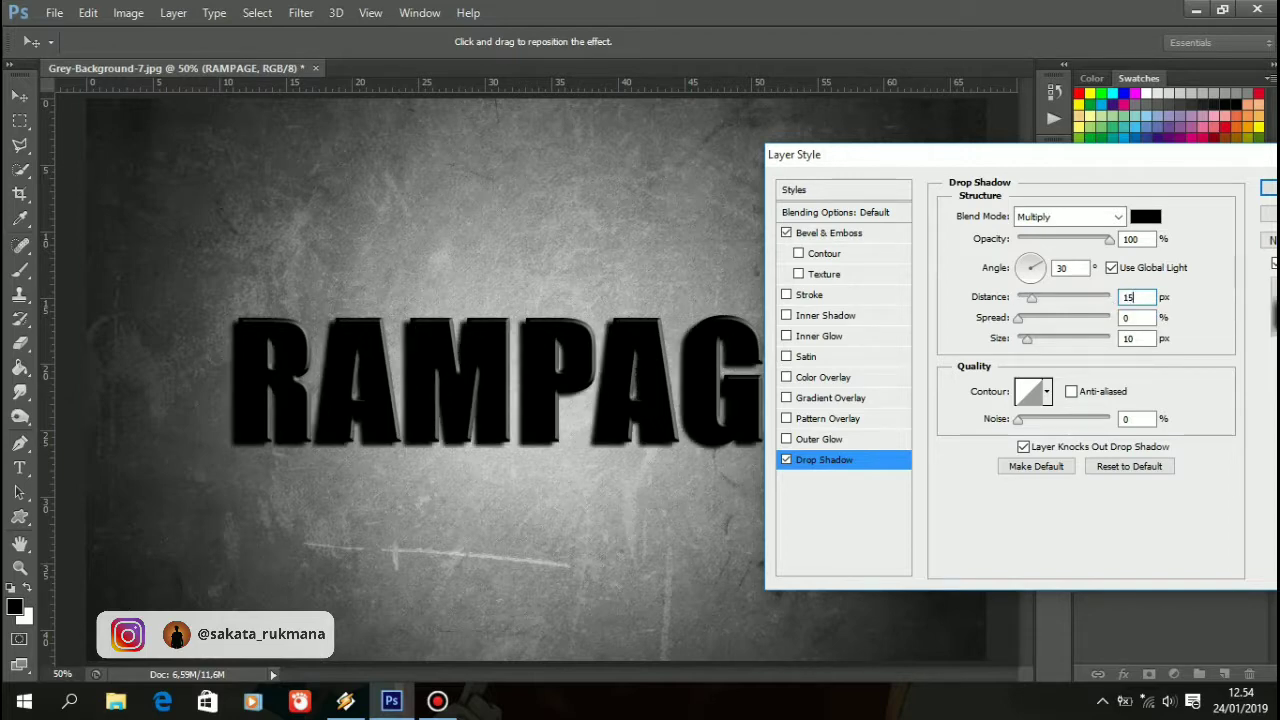
Set the drop shadow's size to 18 px and apply the layer style.
{"action": "left_click", "coordinate": [1130, 339]}
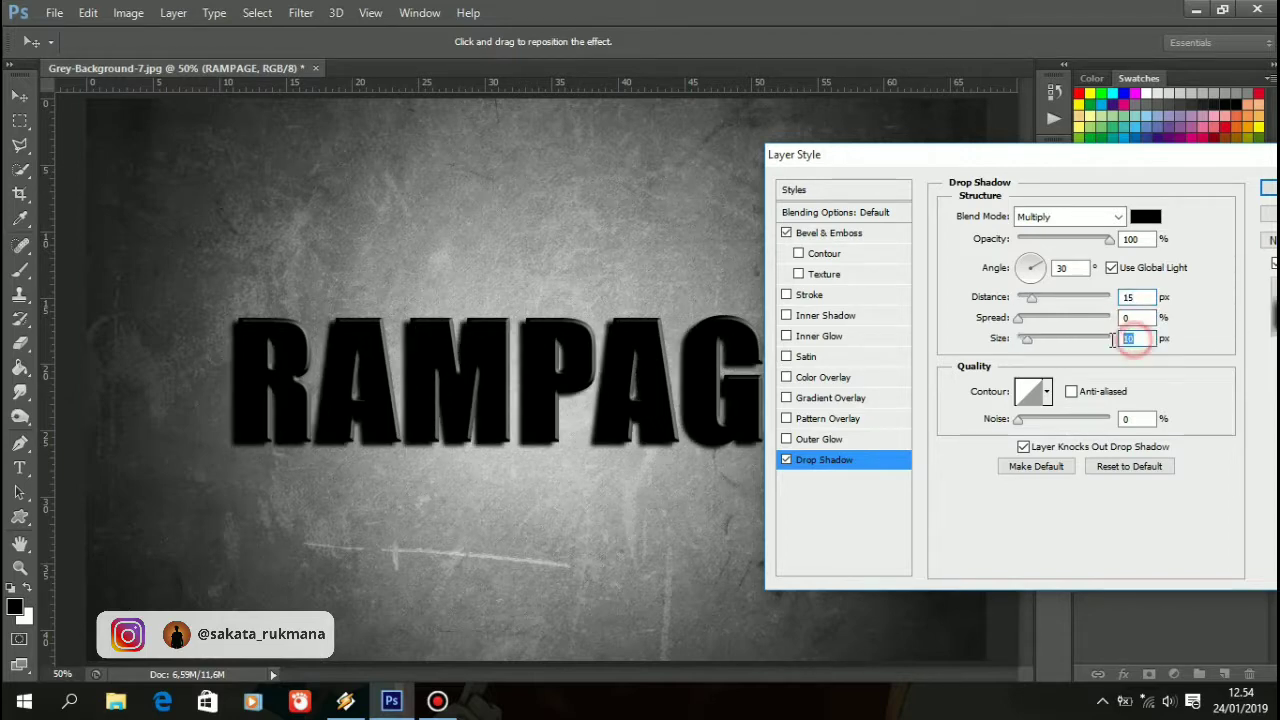
{"action": "type", "text": "18"}
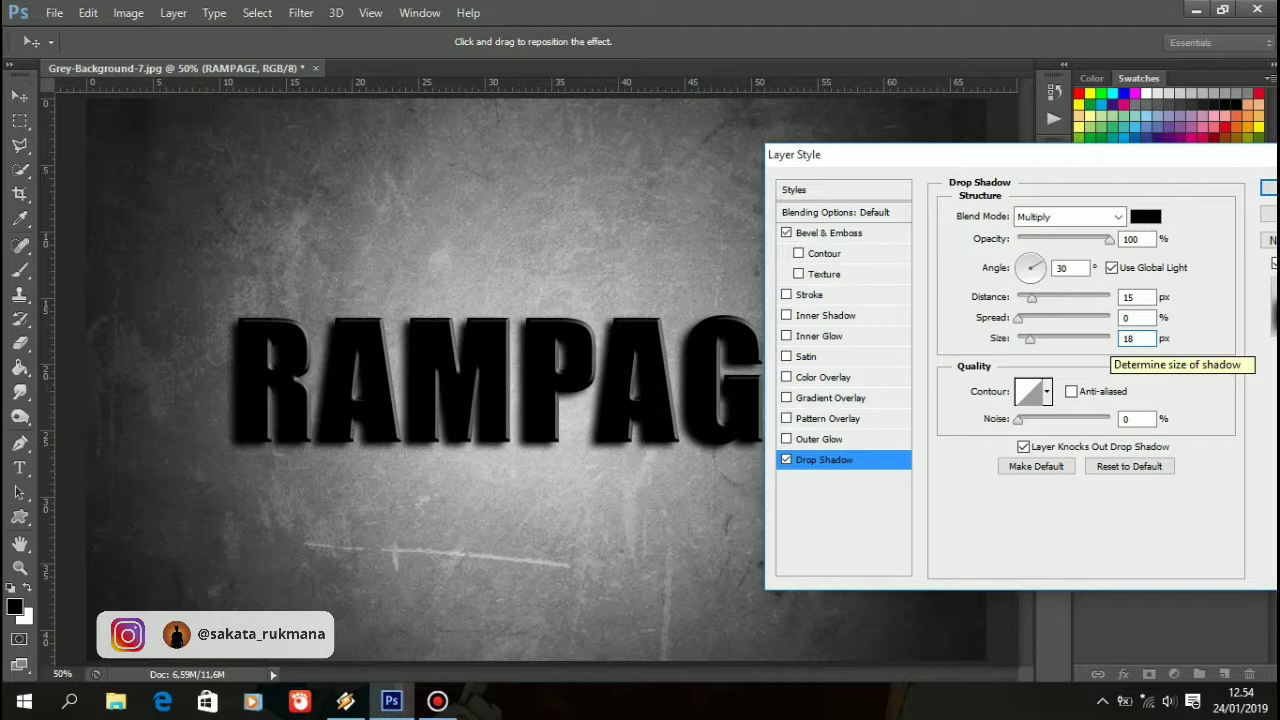
{"action": "key", "text": "Up"}
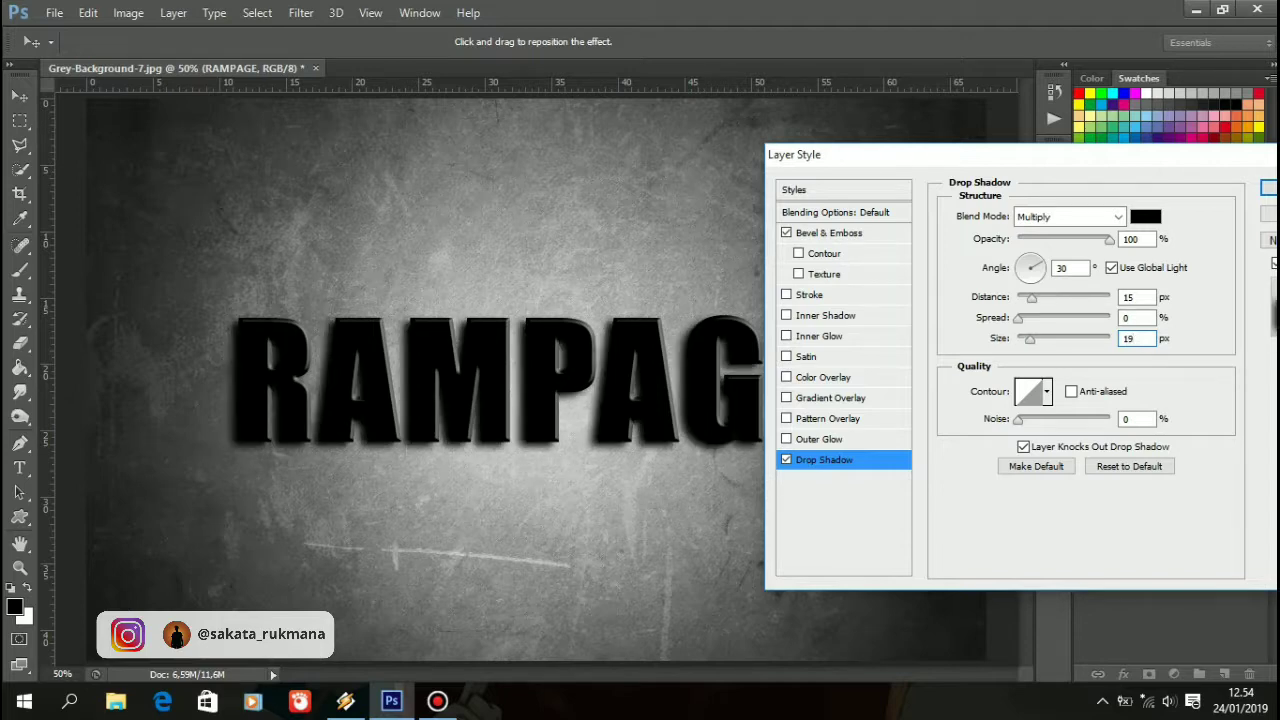
{"action": "key", "text": "BackSpace"}
{"action": "type", "text": "7"}
{"action": "key", "text": "Up"}
{"action": "left_click", "coordinate": [1267, 188]}
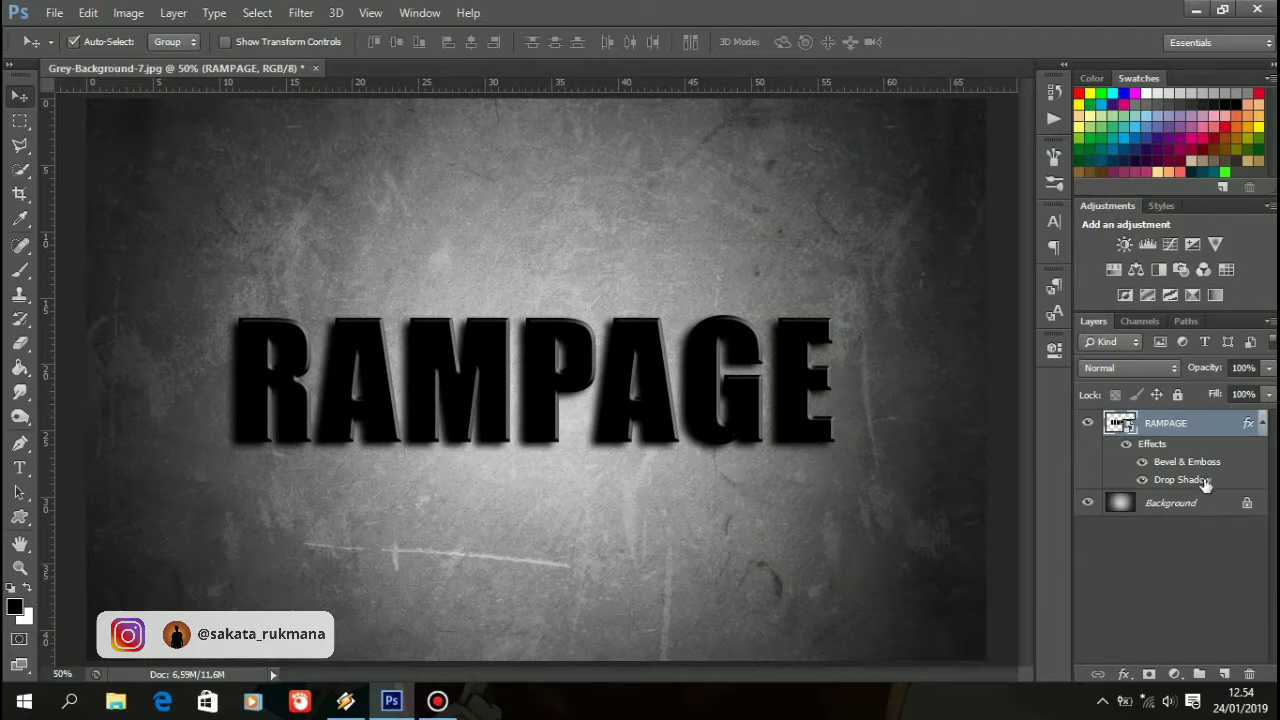
Put the RAMPAGE text layer into a new group named RAMPAGE.
{"action": "right_click", "coordinate": [1210, 435]}
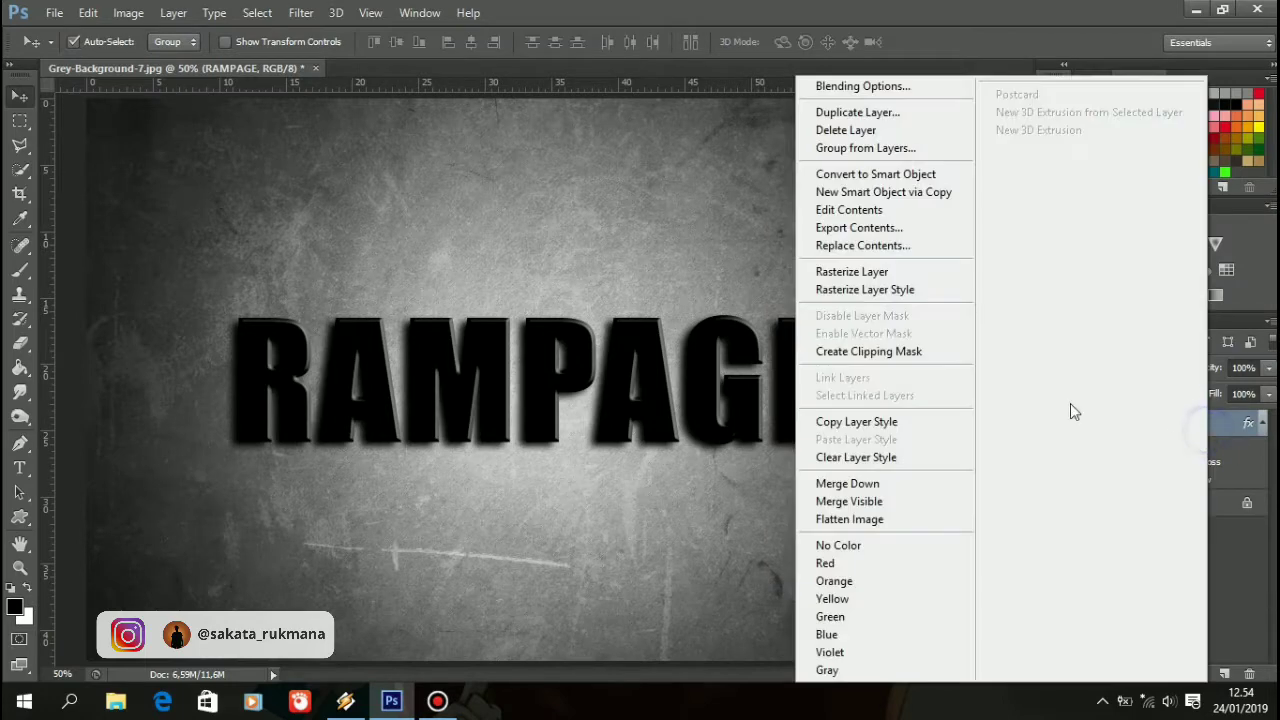
{"action": "left_click", "coordinate": [877, 150]}
{"action": "type", "text": "RAMPAGE"}
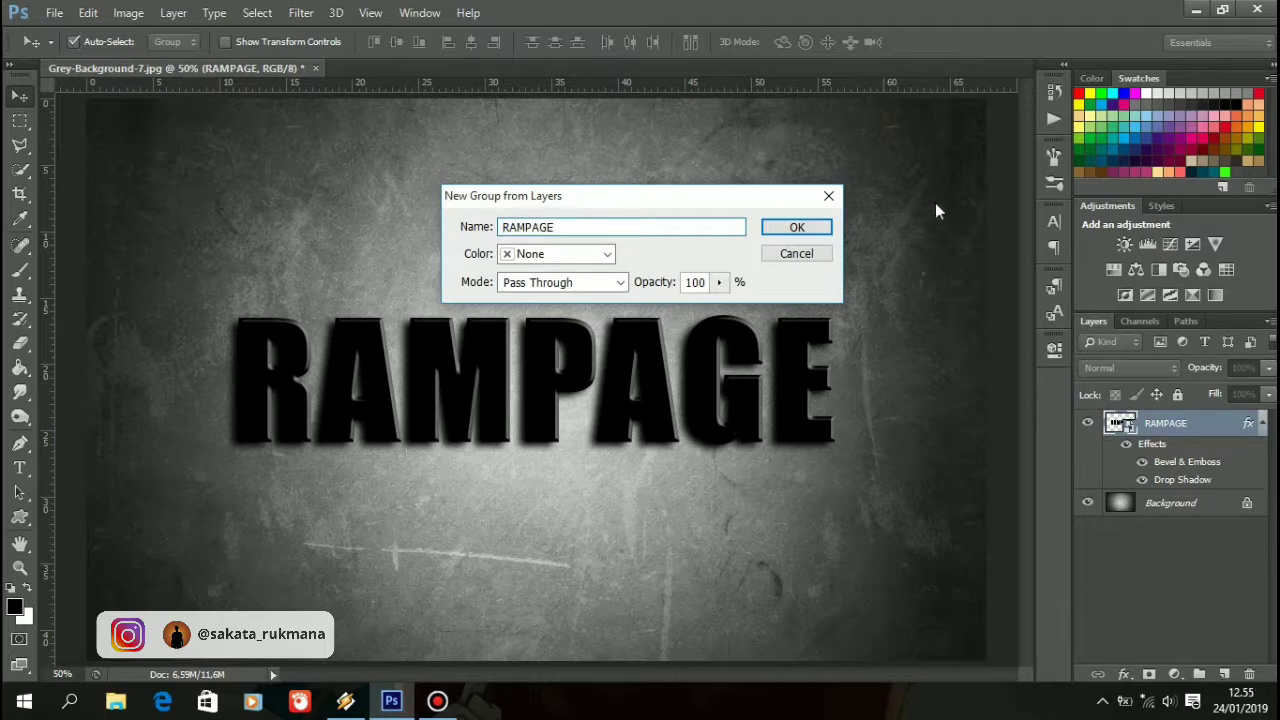
{"action": "left_click", "coordinate": [810, 228]}
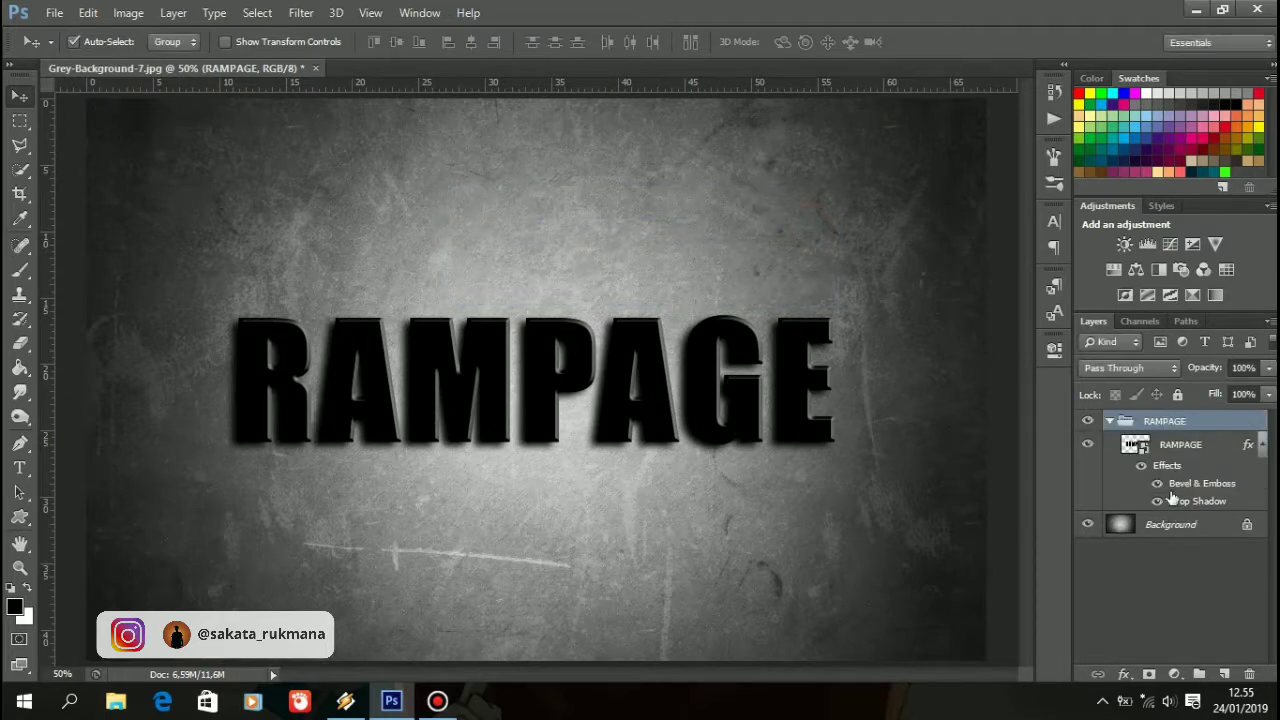
Convert the locked Background into a regular layer and put it into a new group named BACKGROUND.
{"action": "double_click", "coordinate": [1246, 528]}
{"action": "left_click", "coordinate": [824, 219]}
{"action": "right_click", "coordinate": [1193, 525]}
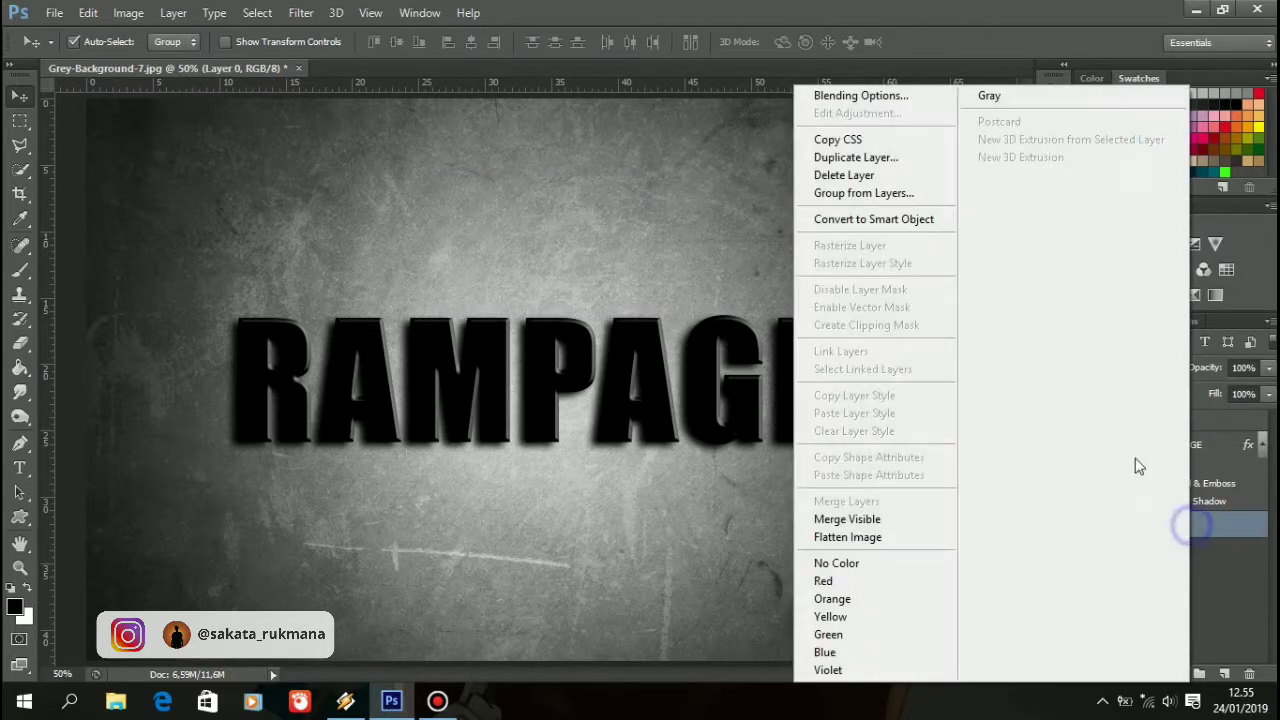
{"action": "left_click", "coordinate": [836, 196]}
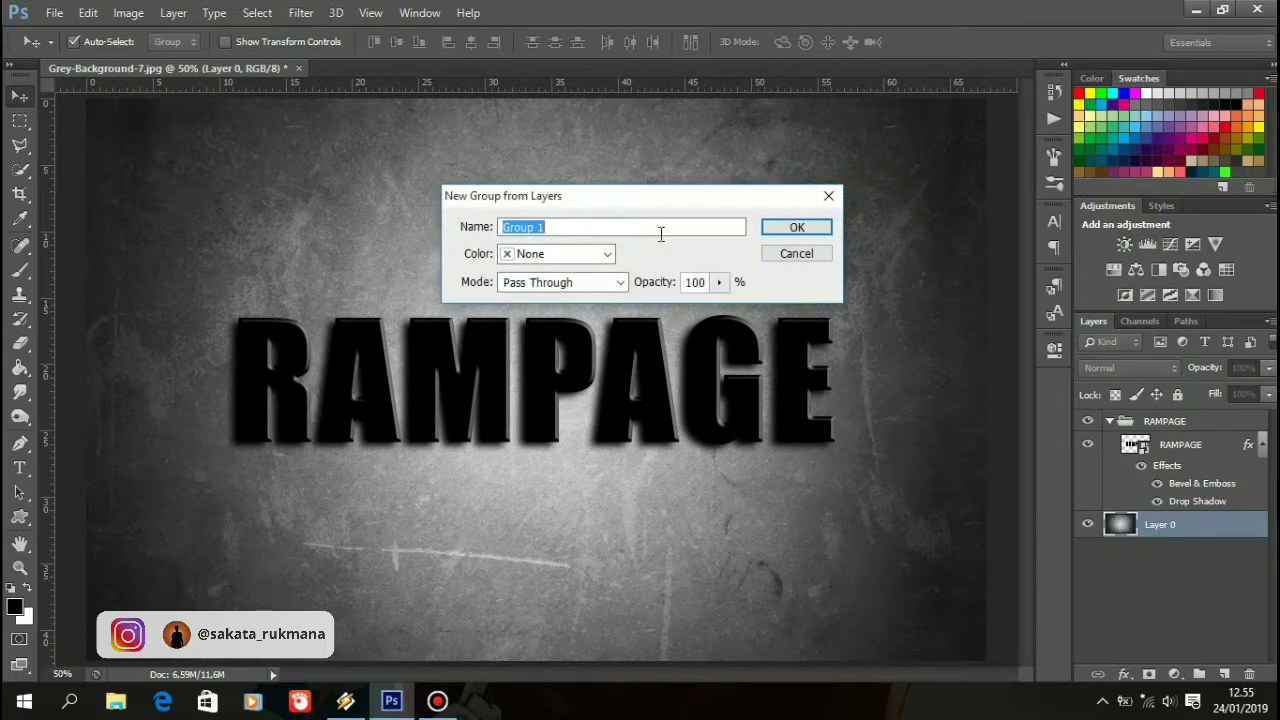
{"action": "type", "text": "BACKGROUND"}
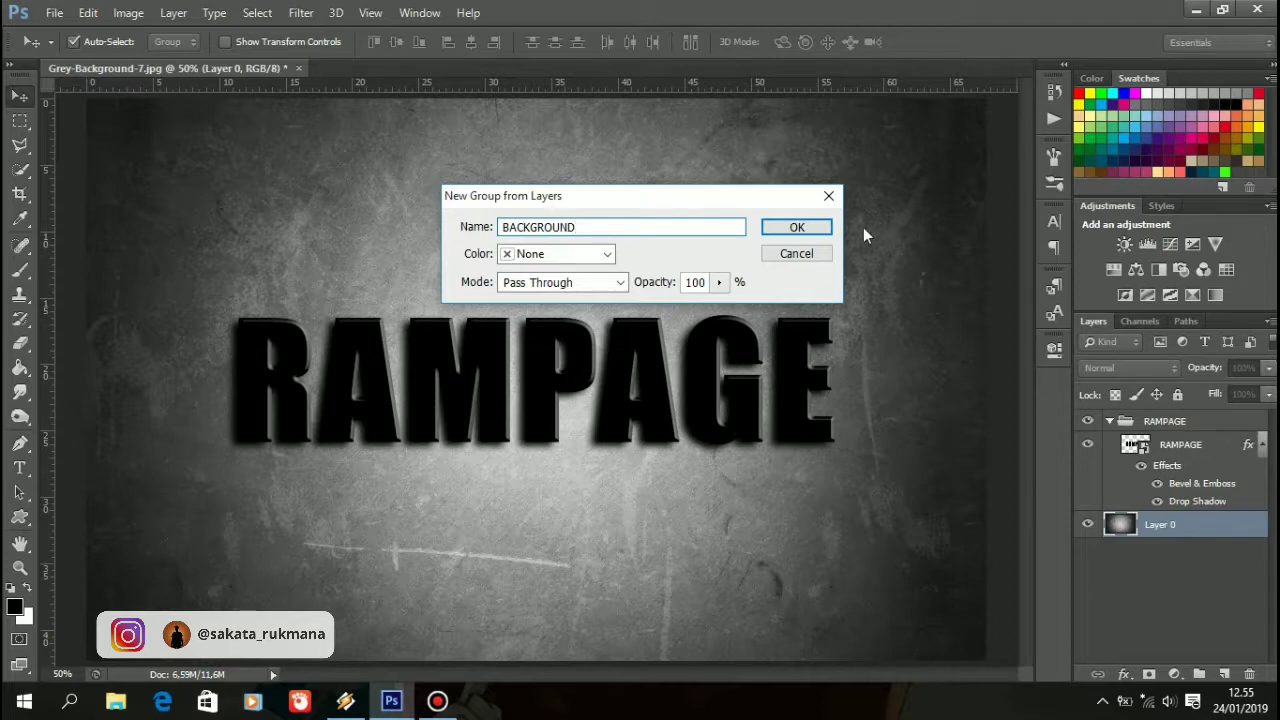
{"action": "left_click", "coordinate": [810, 226]}
{"action": "left_click", "coordinate": [1172, 546]}
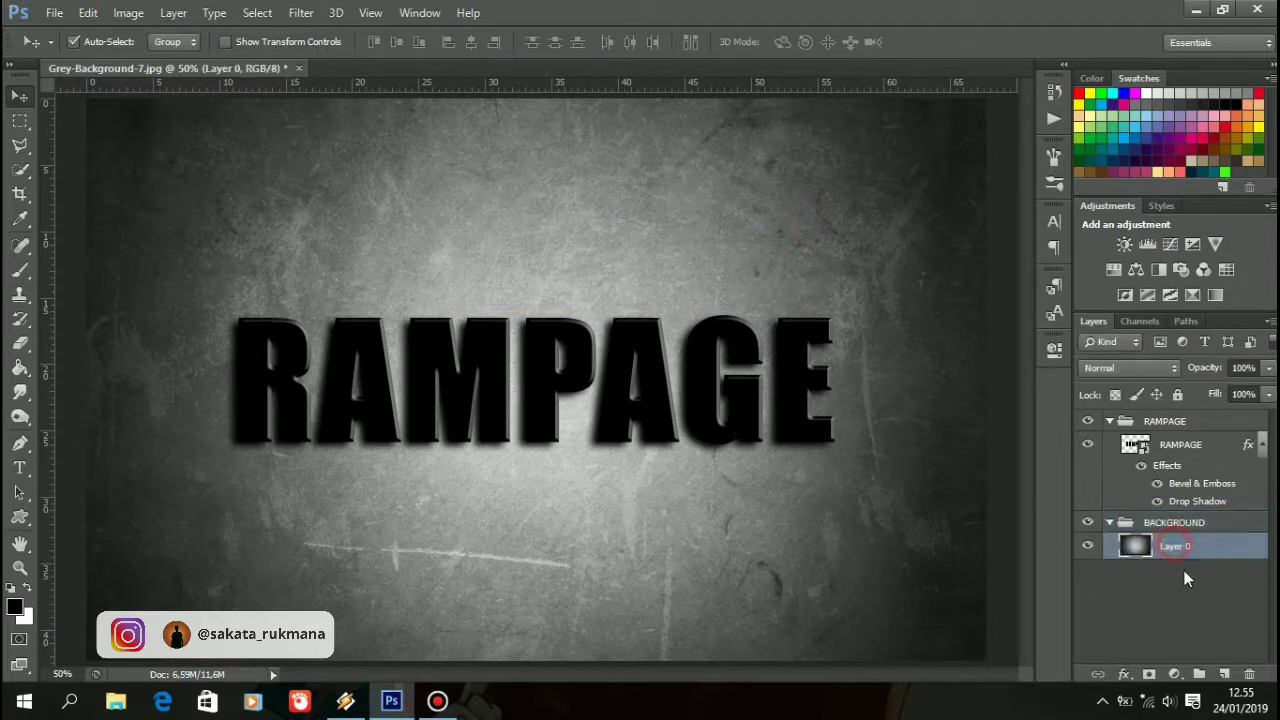
Add a Levels adjustment above Layer 0 in the BACKGROUND group and set its black input level to 32.
{"action": "left_click", "coordinate": [1172, 675]}
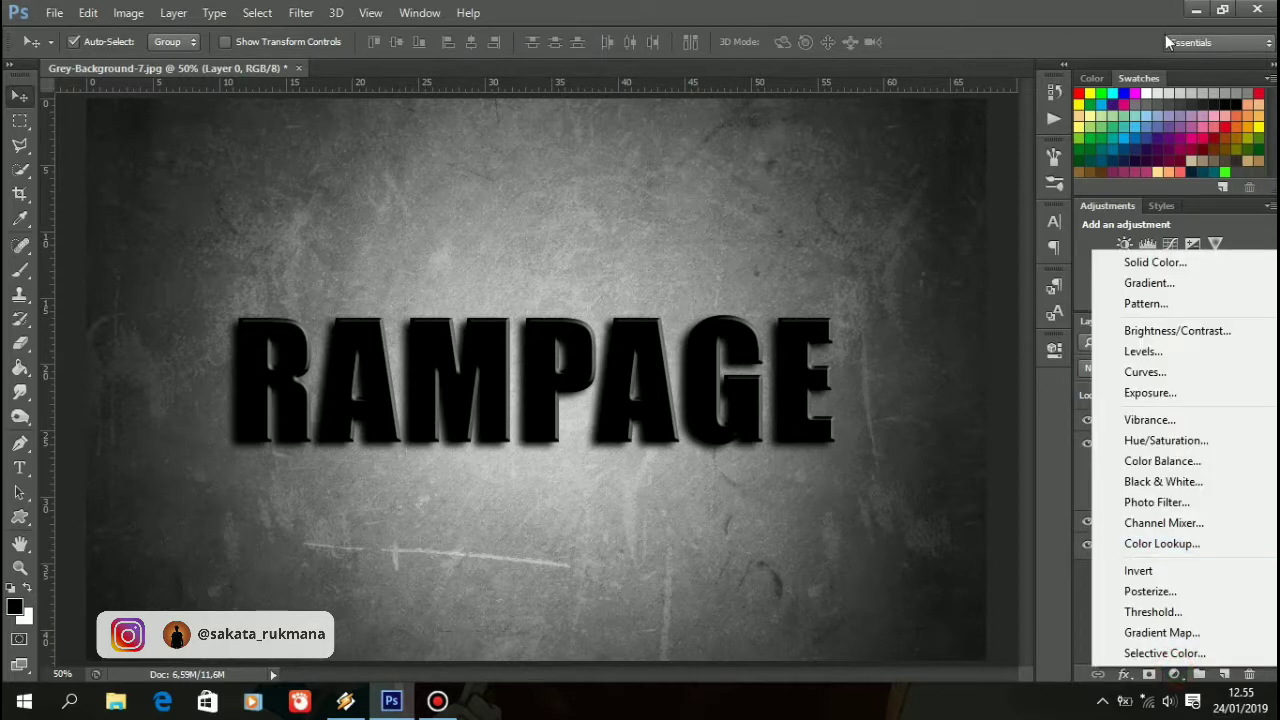
{"action": "left_click", "coordinate": [1145, 352]}
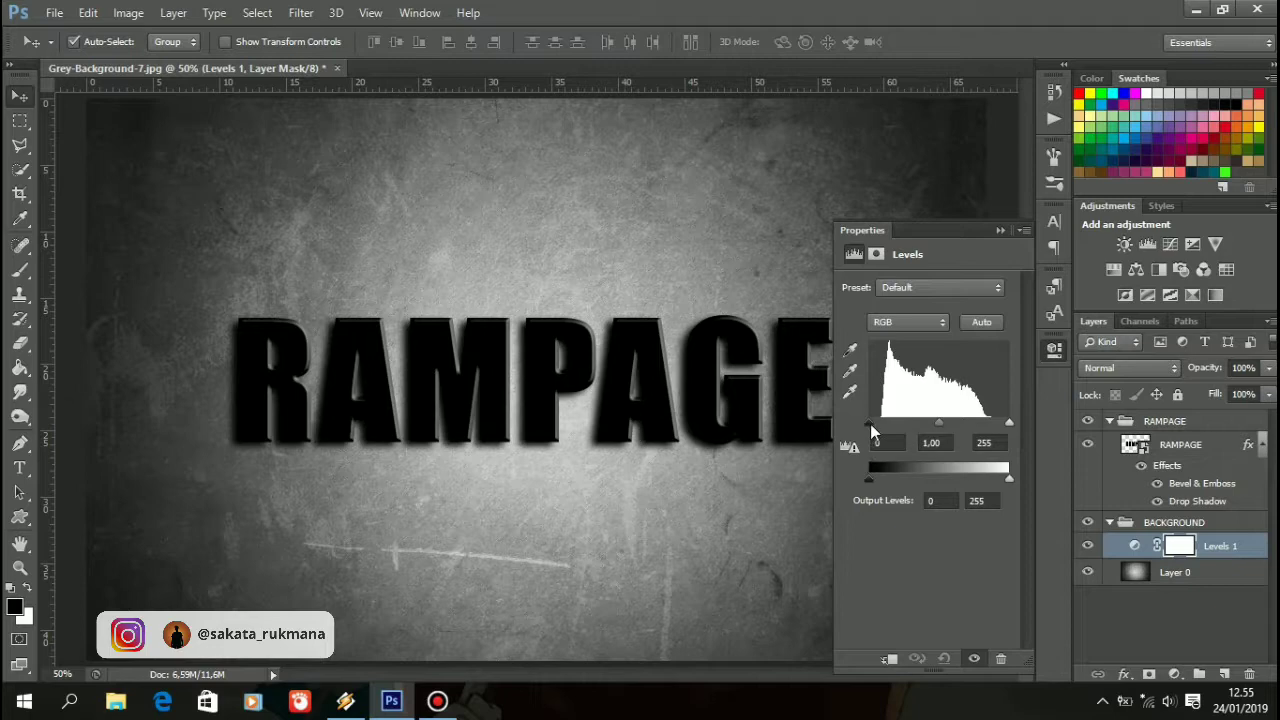
{"action": "left_click_drag", "start_coordinate": [870, 428], "coordinate": [887, 434]}
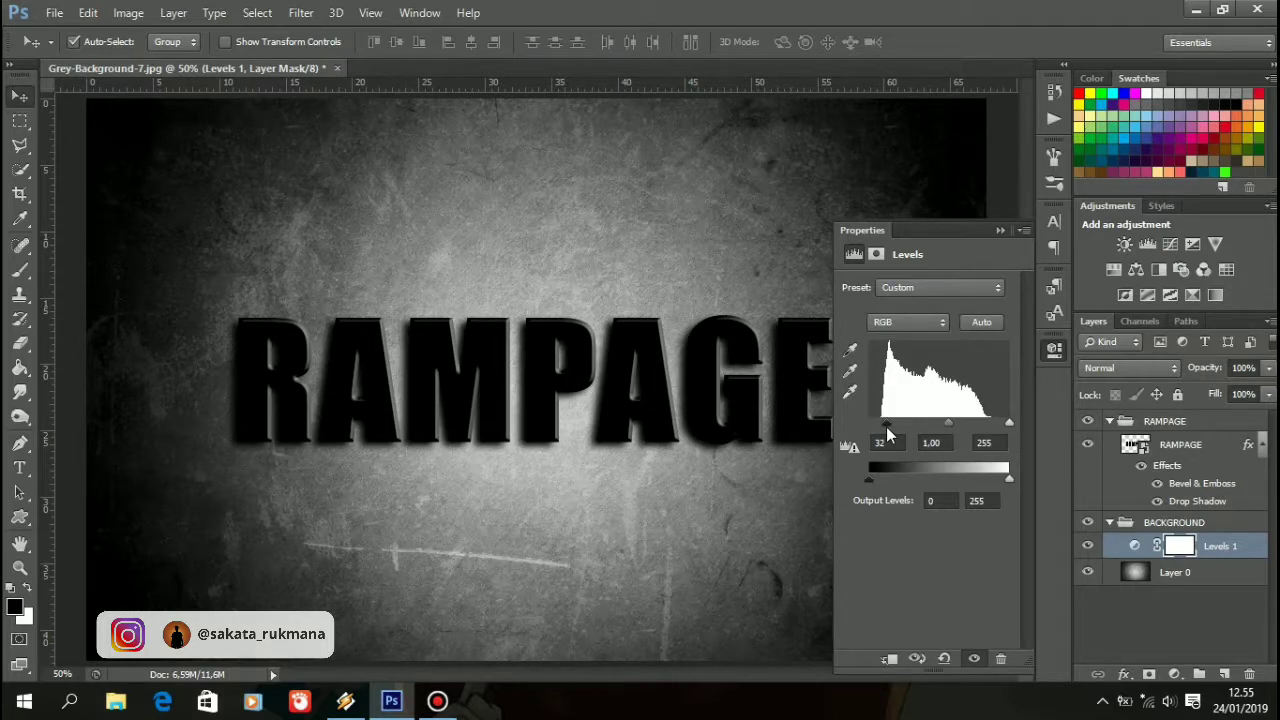
{"action": "left_click", "coordinate": [997, 231]}
Create a new empty layer above the Levels adjustment in the BACKGROUND group.
{"action": "left_click", "coordinate": [1226, 674]}
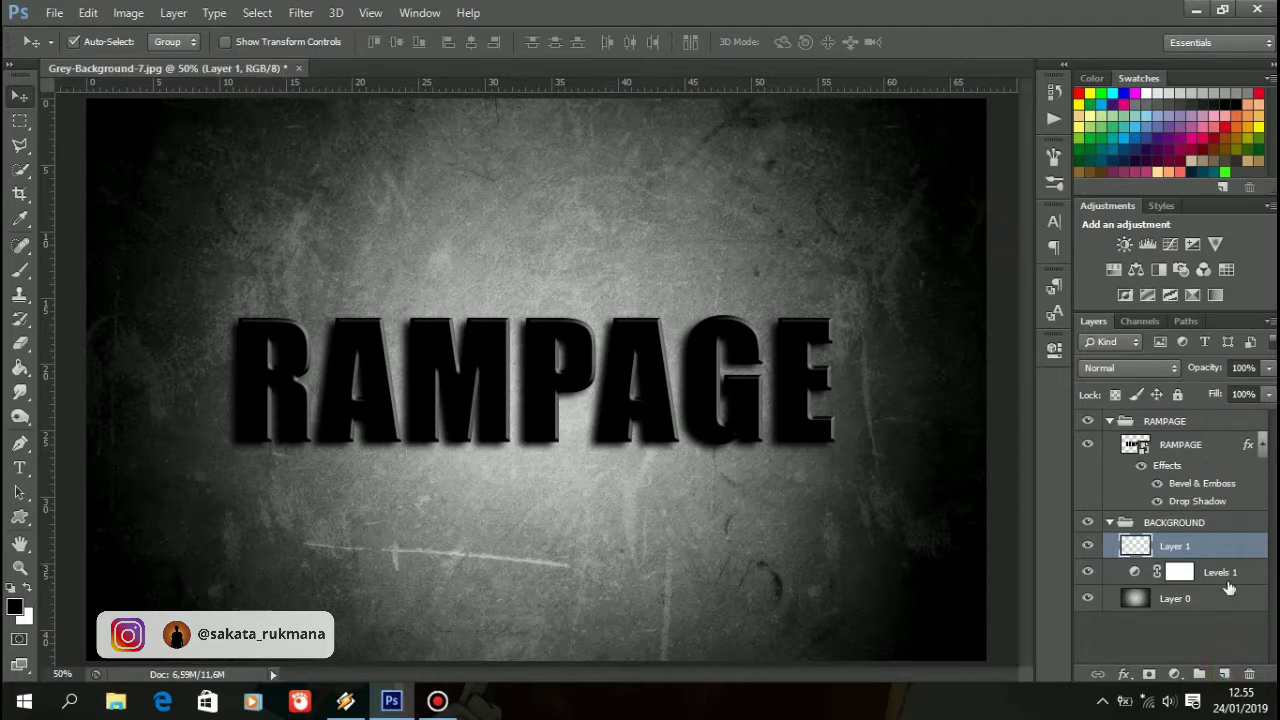
{"action": "double_click", "coordinate": [1155, 546]}
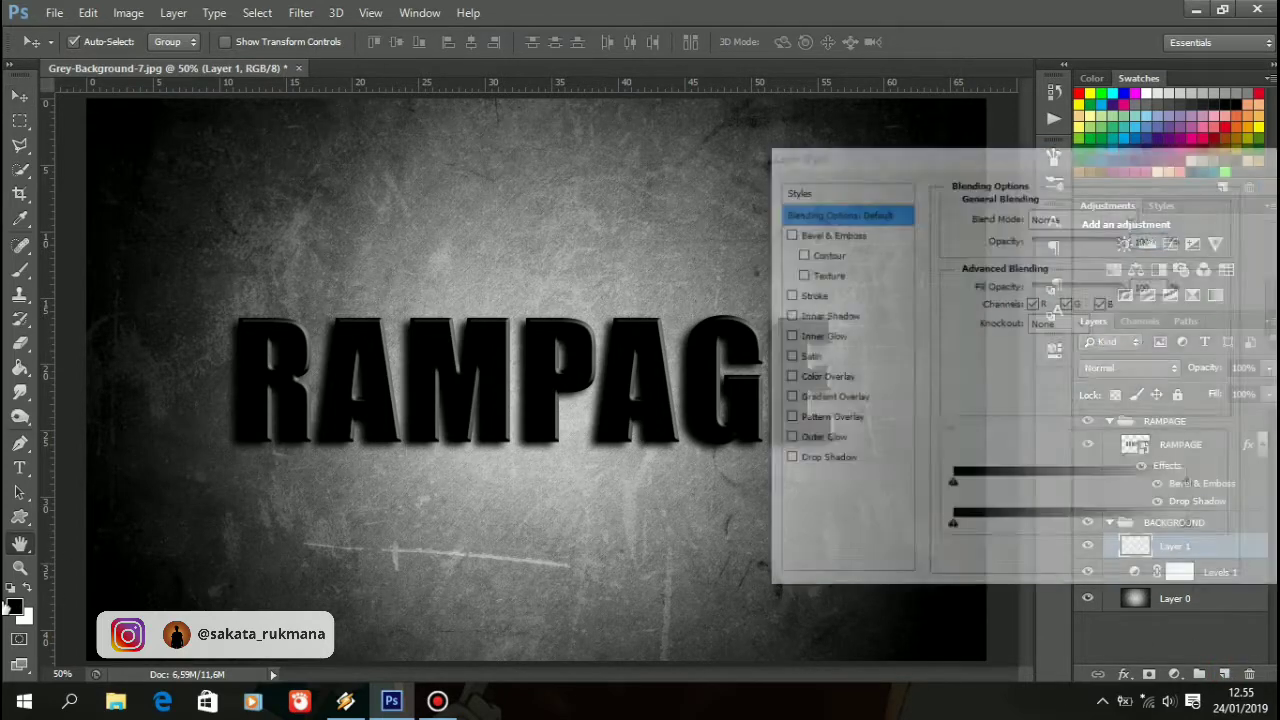
{"action": "left_click", "coordinate": [1268, 188]}
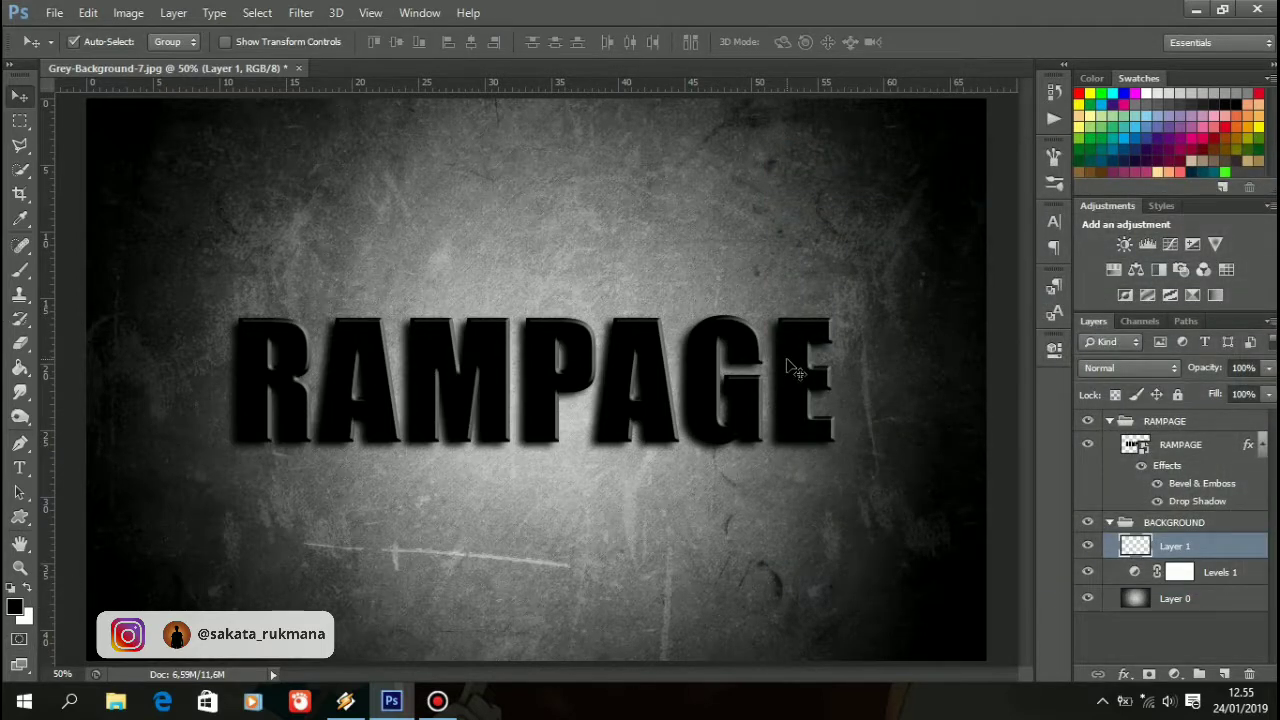
Paint a soft white glow over the background's upper-right corner using a 1057 px brush with 0% hardness.
{"action": "key", "text": "x"}
{"action": "key", "text": "b"}
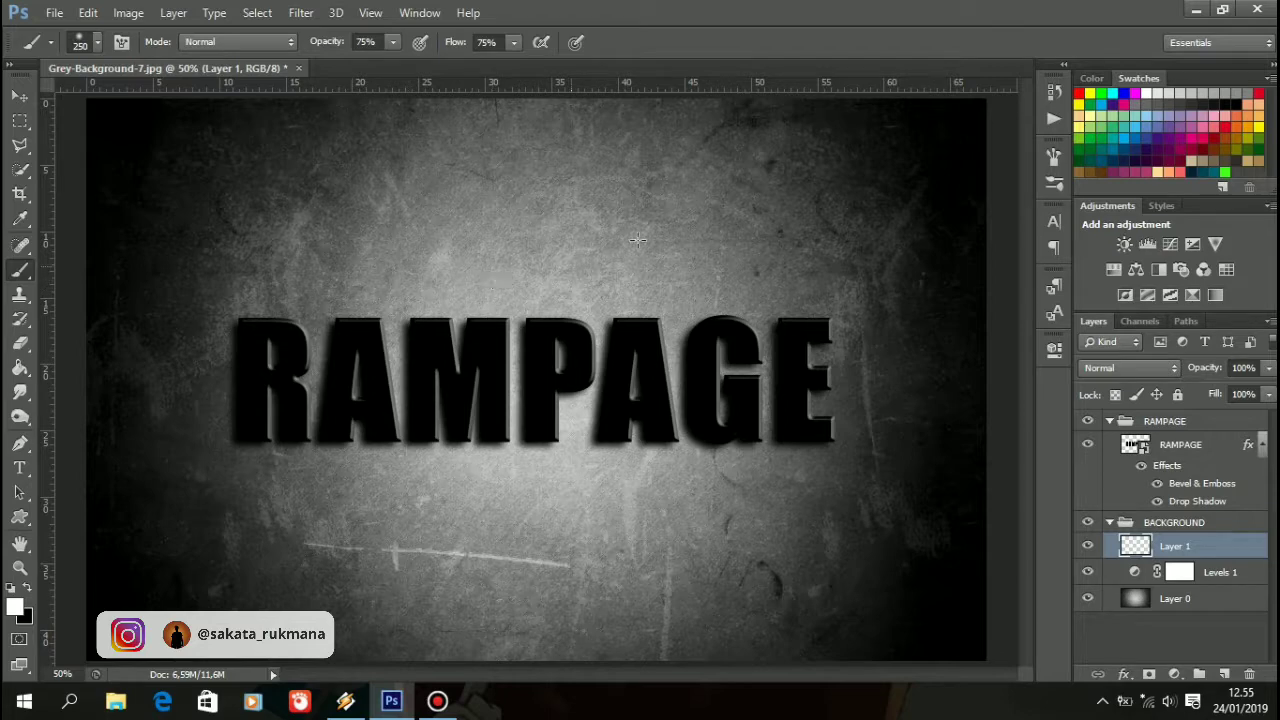
{"action": "scroll", "coordinate": [671, 223], "scroll_direction": "down", "scroll_amount": 2}
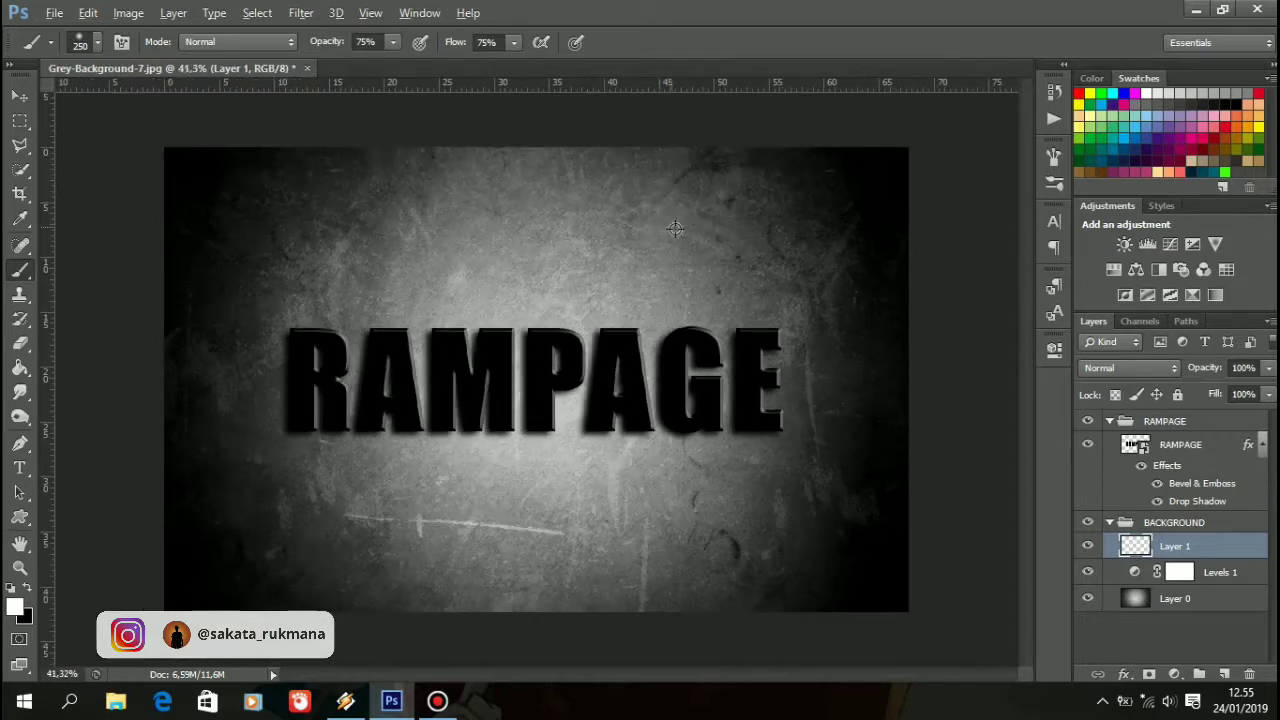
{"action": "right_click", "coordinate": [761, 203]}
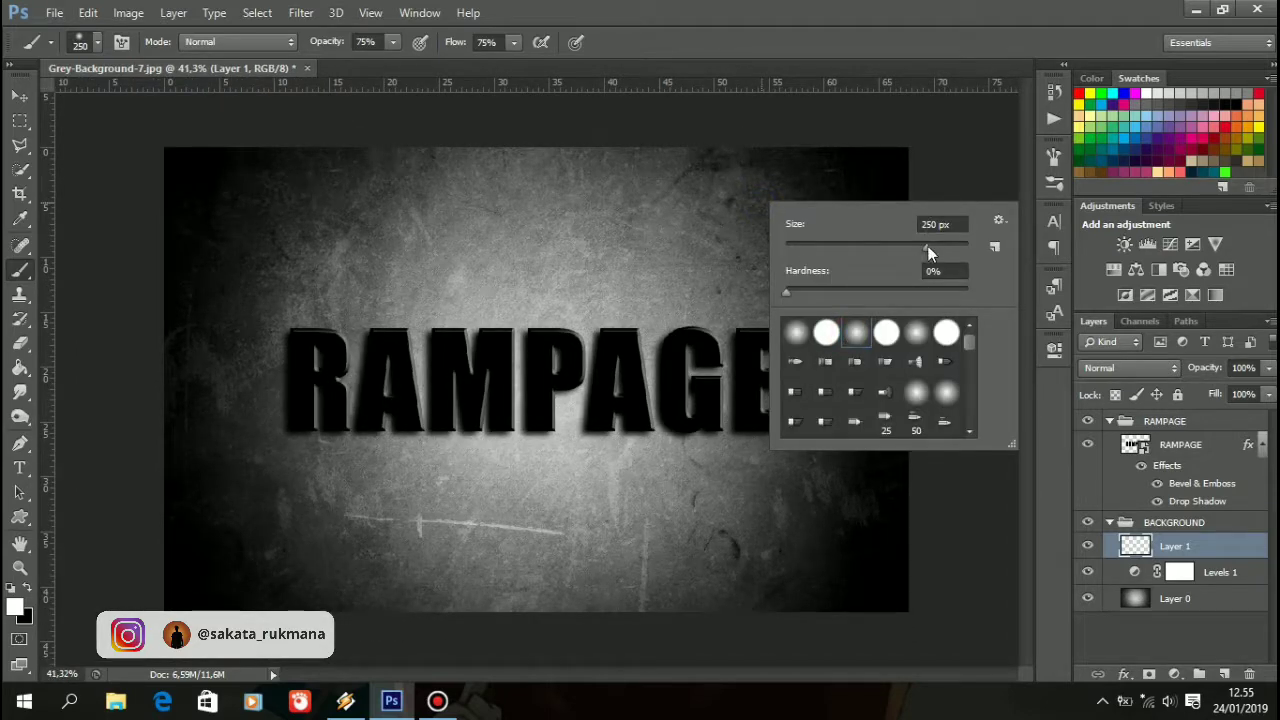
{"action": "left_click_drag", "start_coordinate": [930, 247], "coordinate": [952, 247]}
{"action": "left_click", "coordinate": [810, 124]}
{"action": "left_click", "coordinate": [955, 210]}
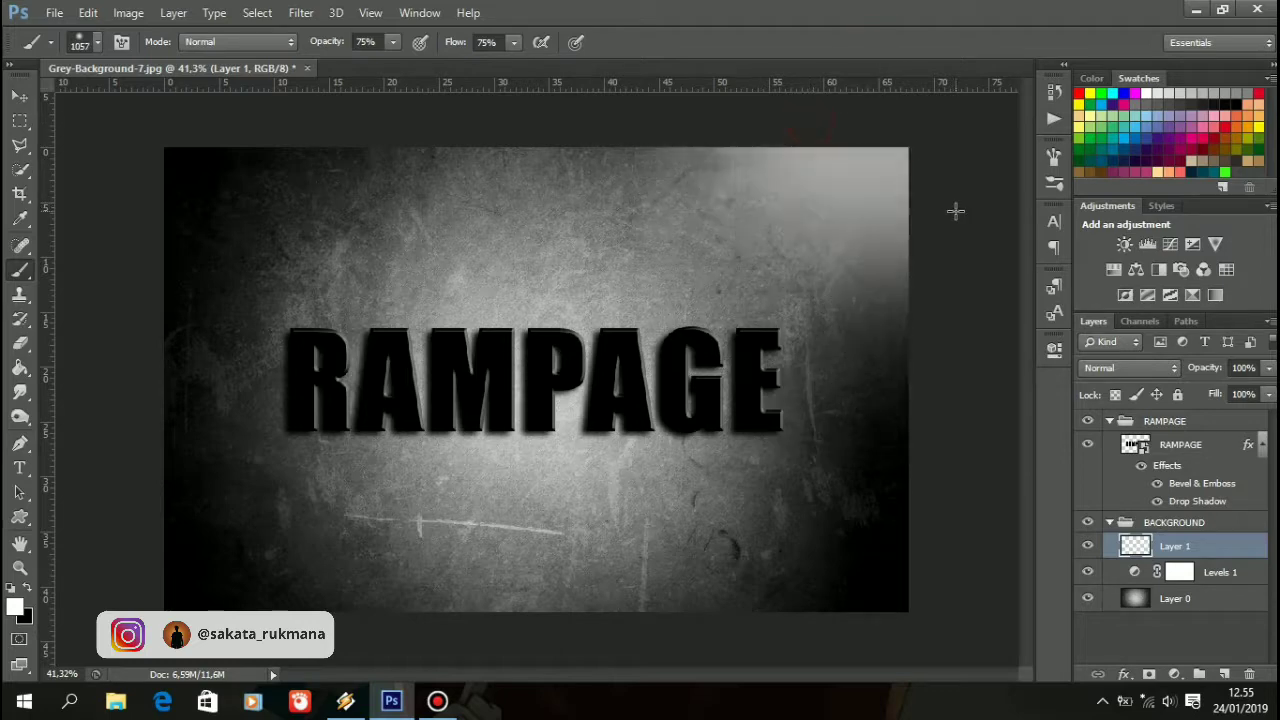
{"action": "left_click", "coordinate": [740, 129]}
{"action": "left_click", "coordinate": [960, 290]}
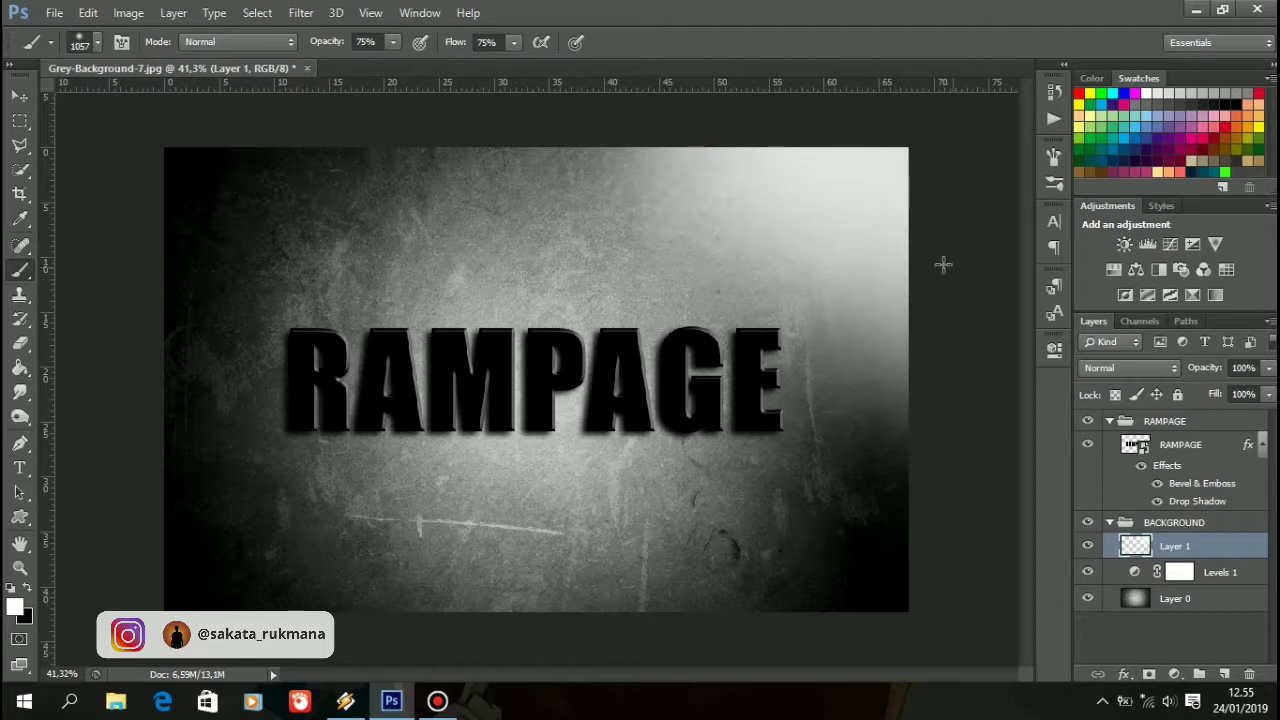
Reduce the opacity of the white glow layer to 88%.
{"action": "left_click", "coordinate": [1265, 393]}
{"action": "left_click", "coordinate": [1259, 393]}
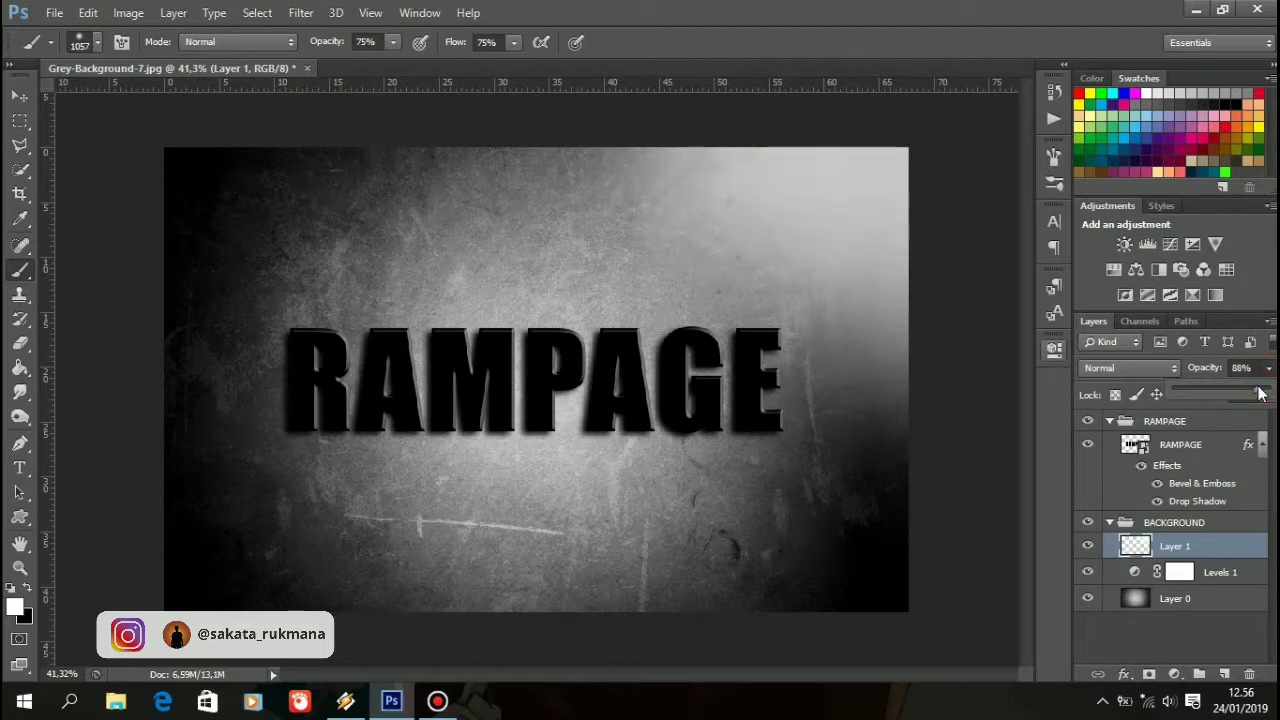
{"action": "left_click", "coordinate": [672, 41]}
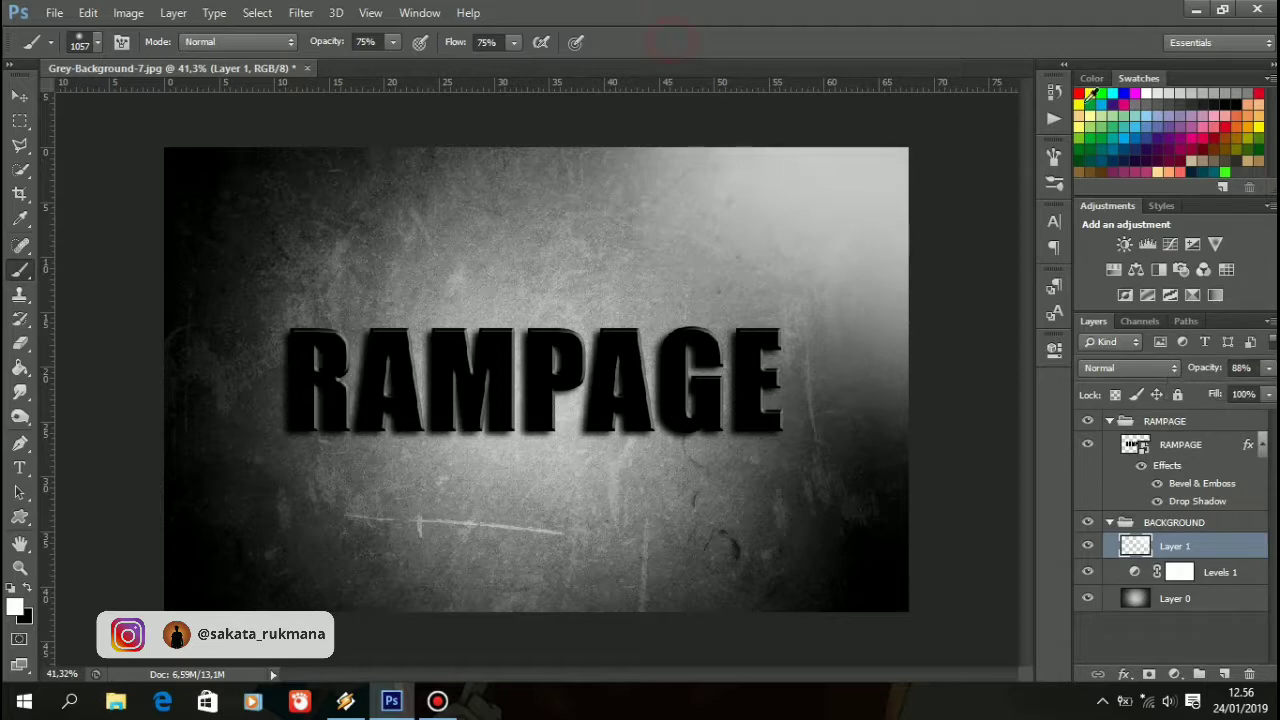
Create another new layer in the BACKGROUND group and paint soft black shading over the image's lower-left corner.
{"action": "left_click", "coordinate": [1225, 675]}
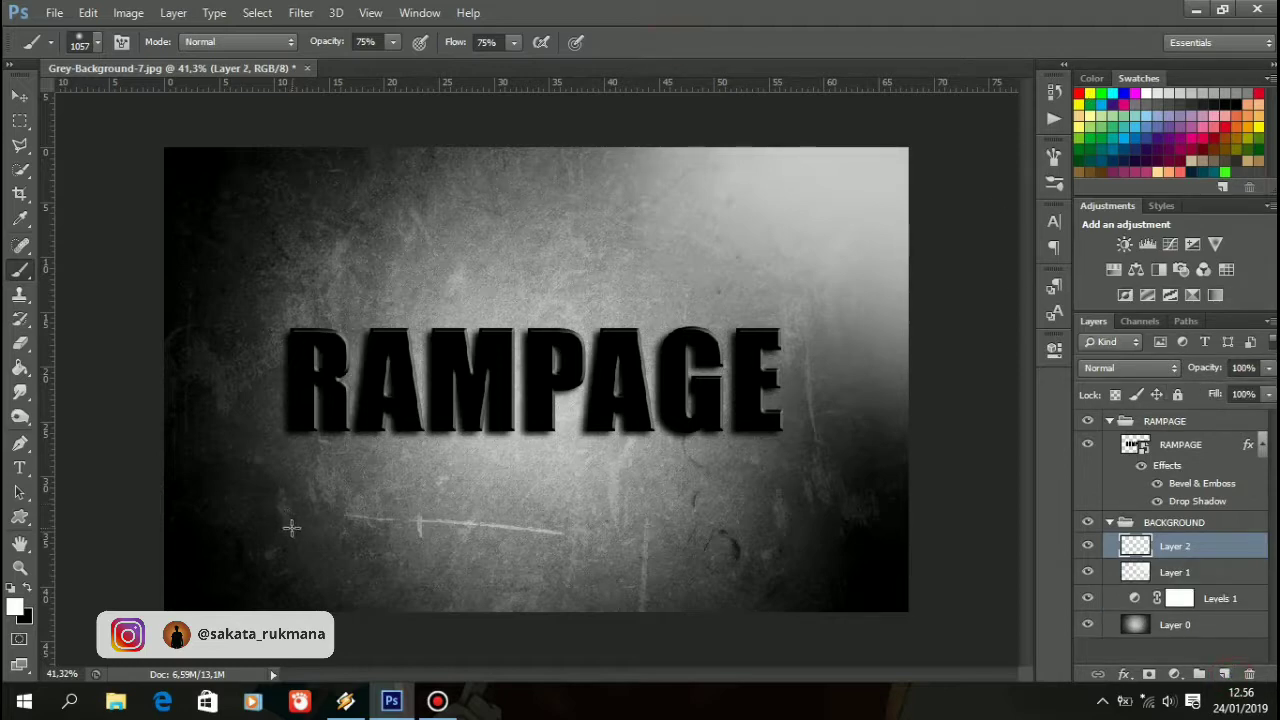
{"action": "scroll", "coordinate": [166, 571], "scroll_direction": "down", "scroll_amount": 2, "text": "alt"}
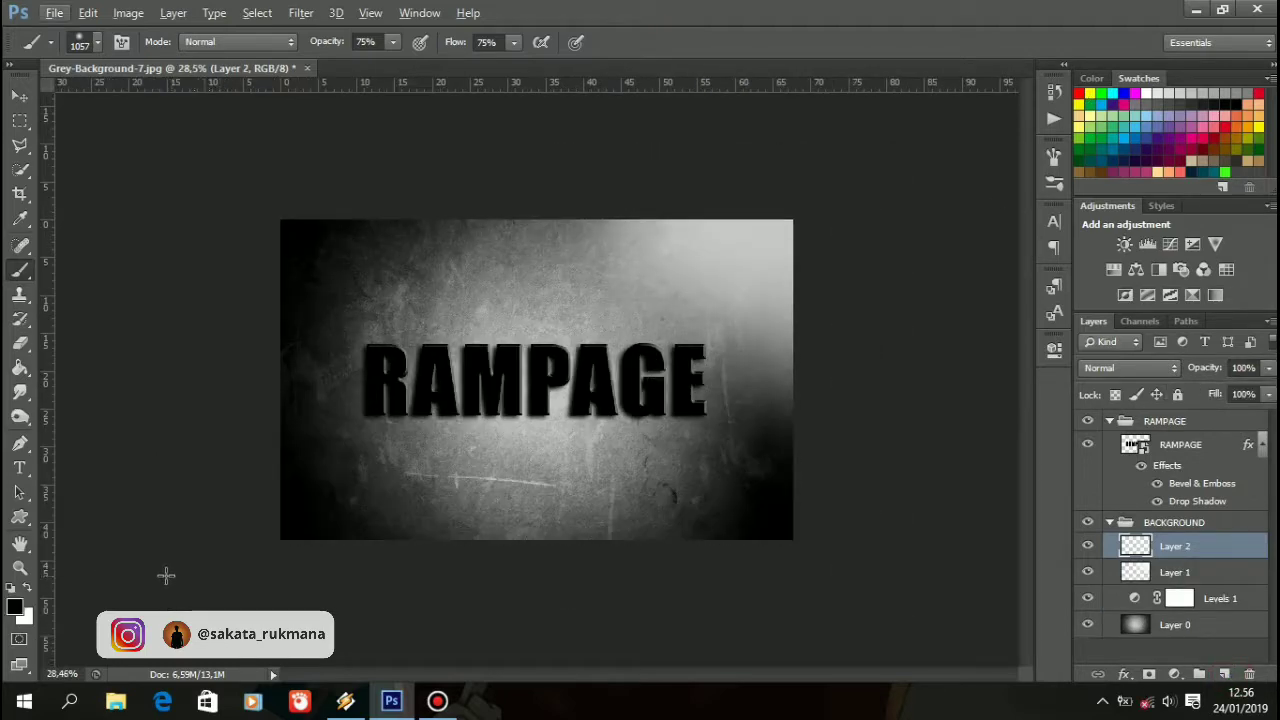
{"action": "mouse_move", "coordinate": [240, 486]}
{"action": "left_mouse_down"}
{"action": "mouse_move", "coordinate": [303, 536]}
{"action": "mouse_move", "coordinate": [457, 594]}
{"action": "left_mouse_up"}
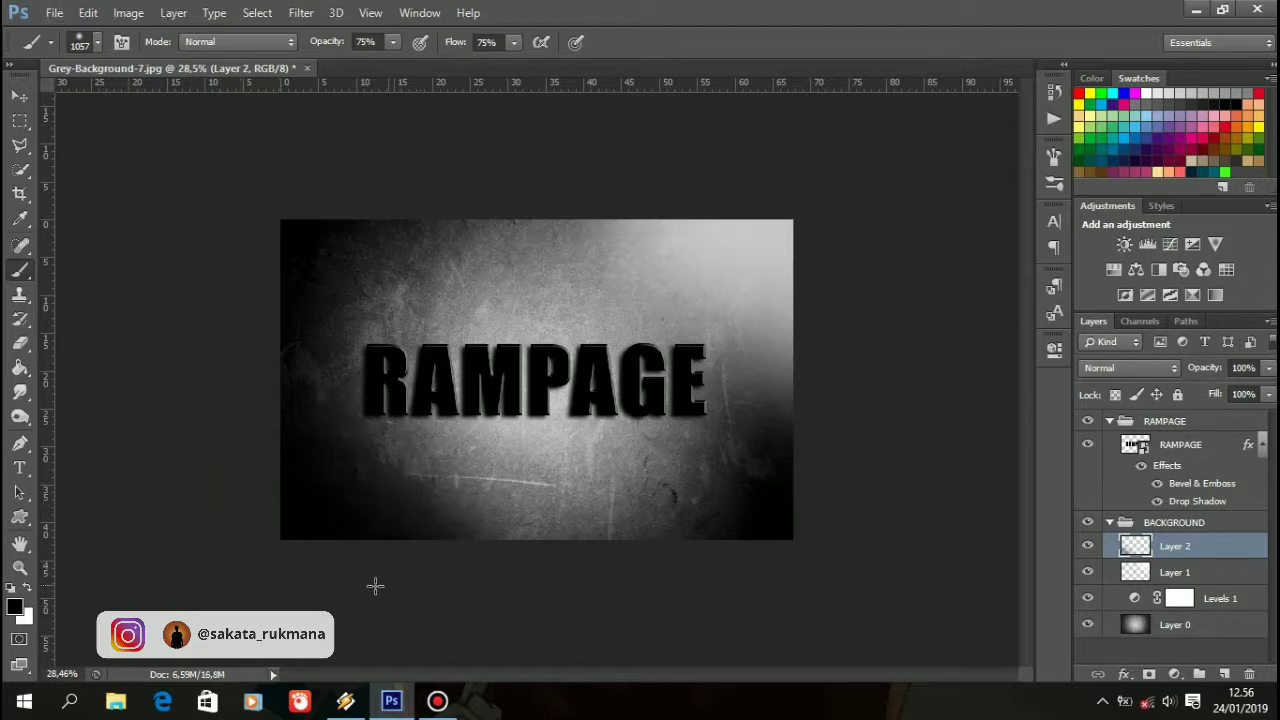
{"action": "left_click", "coordinate": [433, 556]}
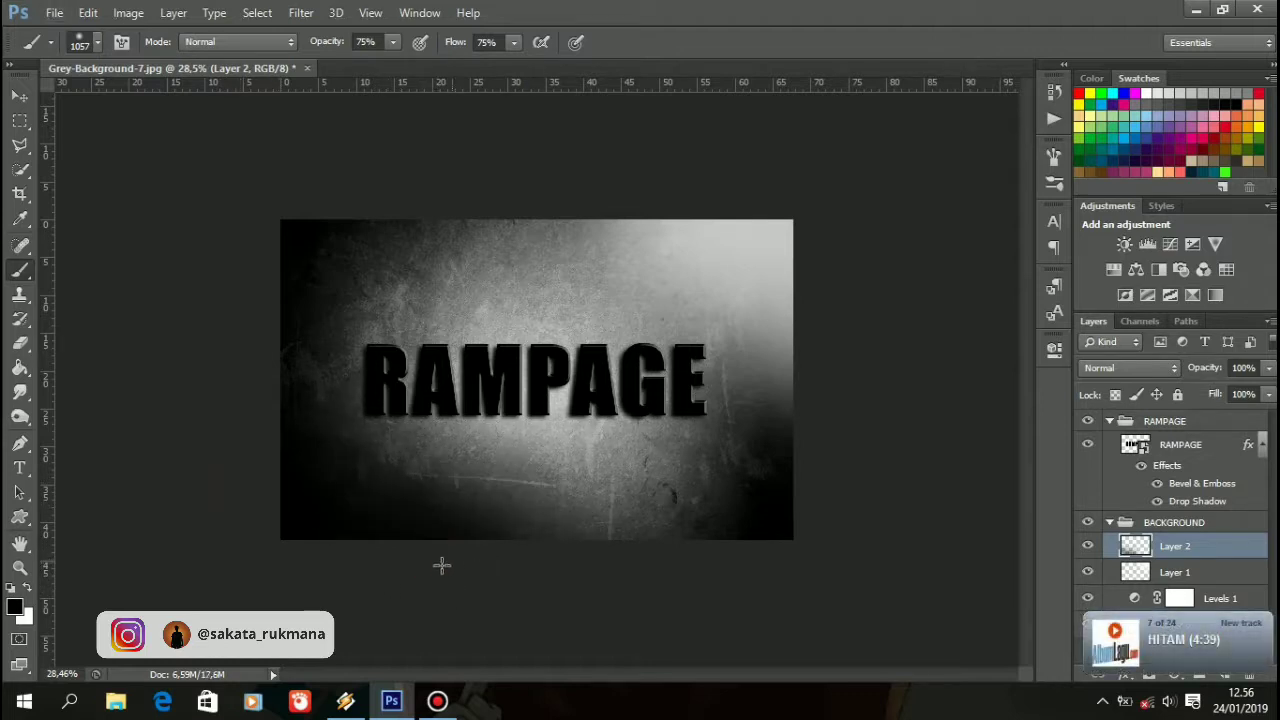
Lower the opacity of the black shading layer to 95%.
{"action": "left_click", "coordinate": [1270, 373]}
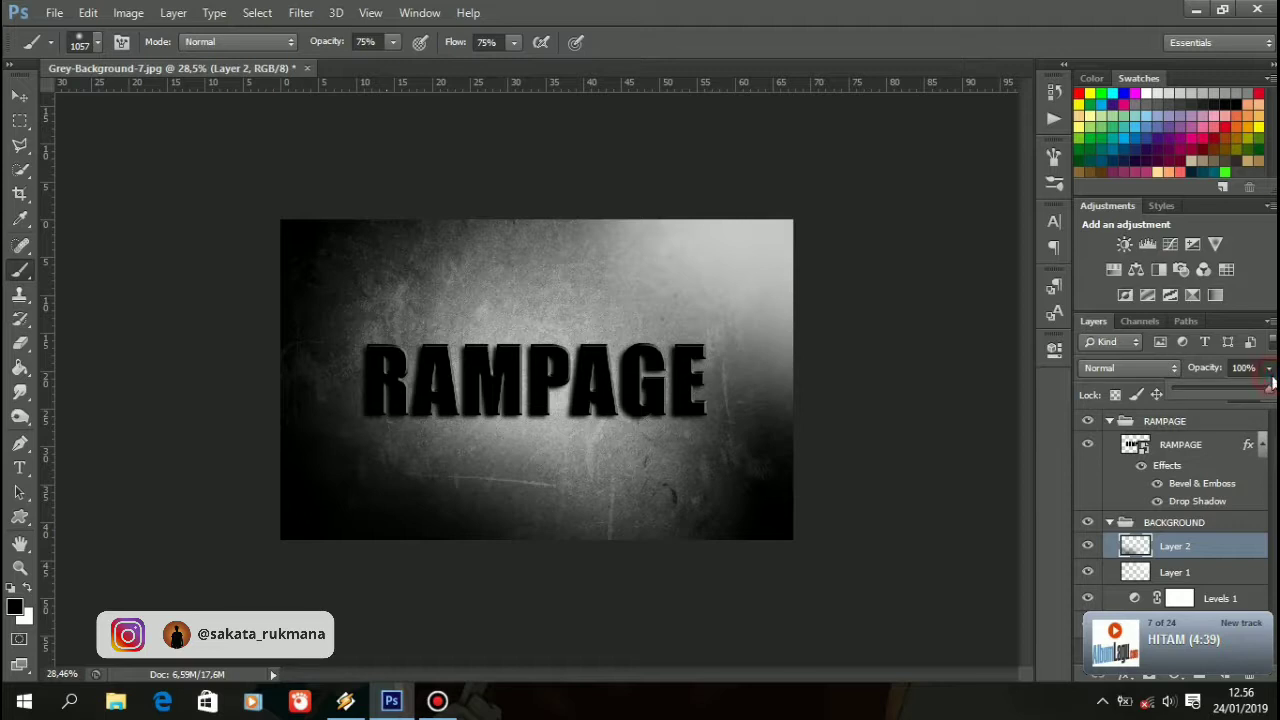
{"action": "left_click_drag", "start_coordinate": [1265, 395], "coordinate": [1263, 396]}
{"action": "left_click", "coordinate": [20, 95]}
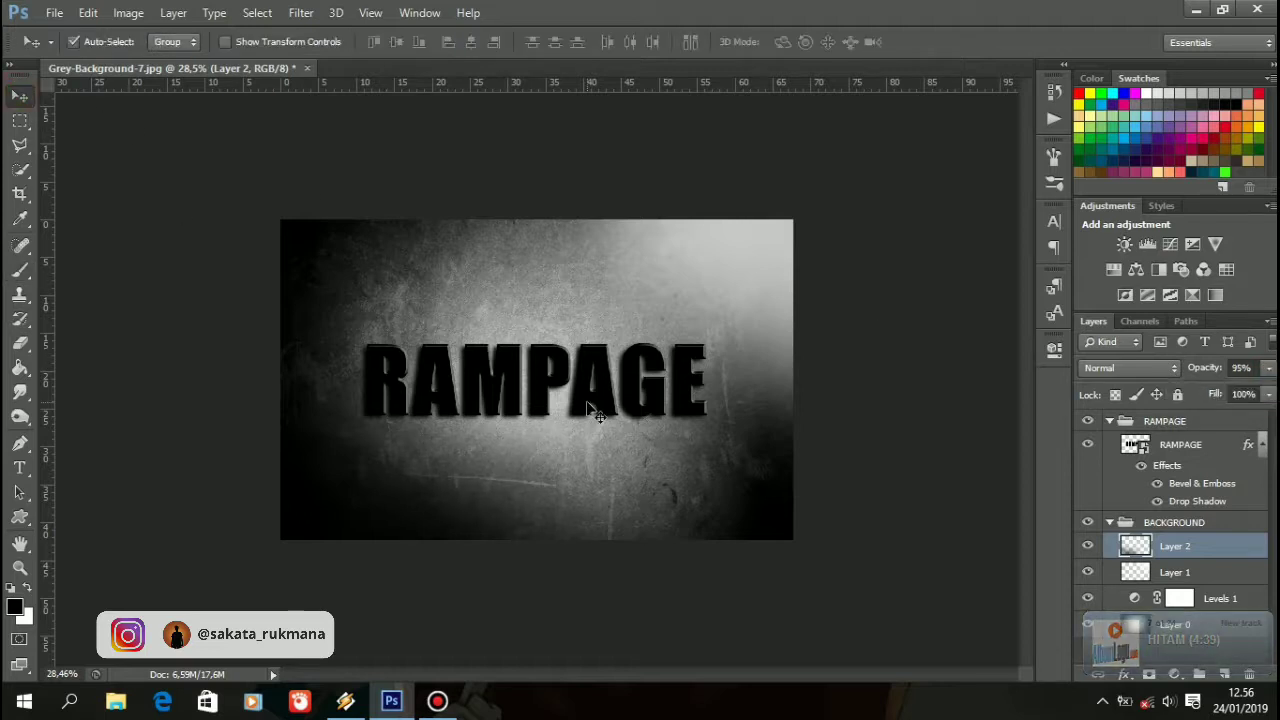
{"action": "key", "text": "ctrl+0"}
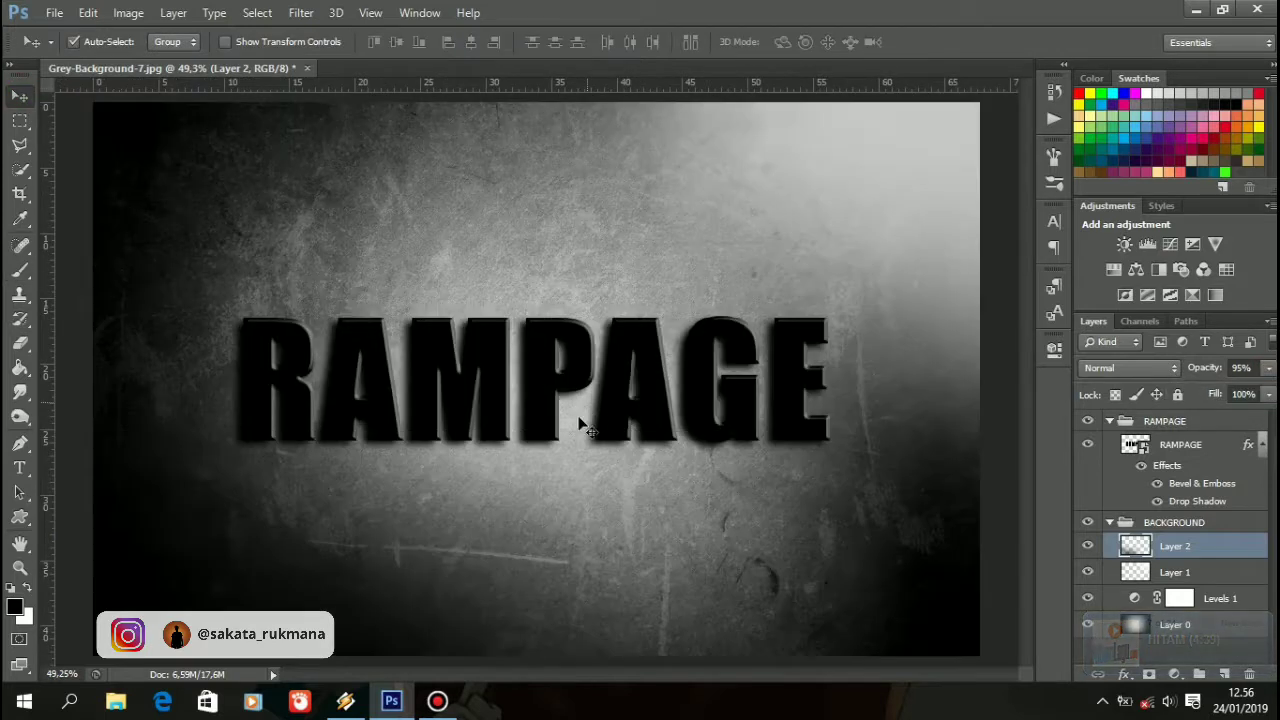
Place a duplicate of Layer 0 directly above the RAMPAGE text layer and clip it to the text.
{"action": "left_click", "coordinate": [1186, 623]}
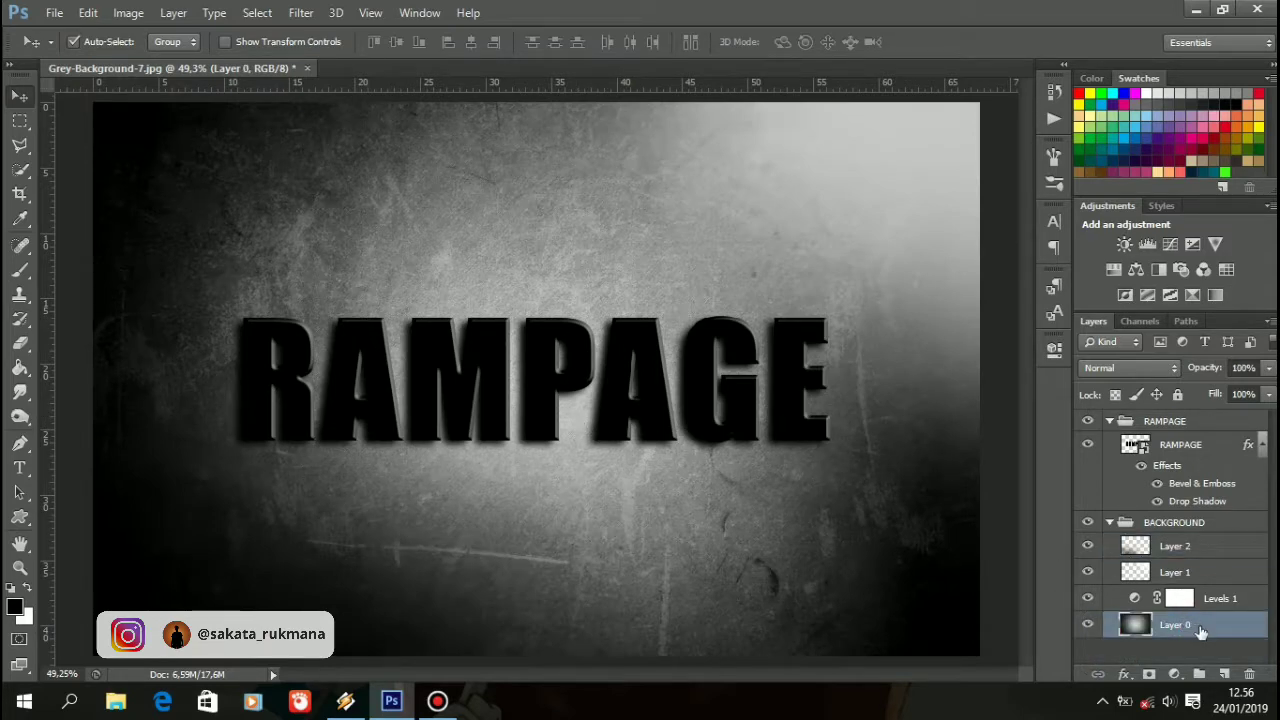
{"action": "key", "text": "ctrl+j"}
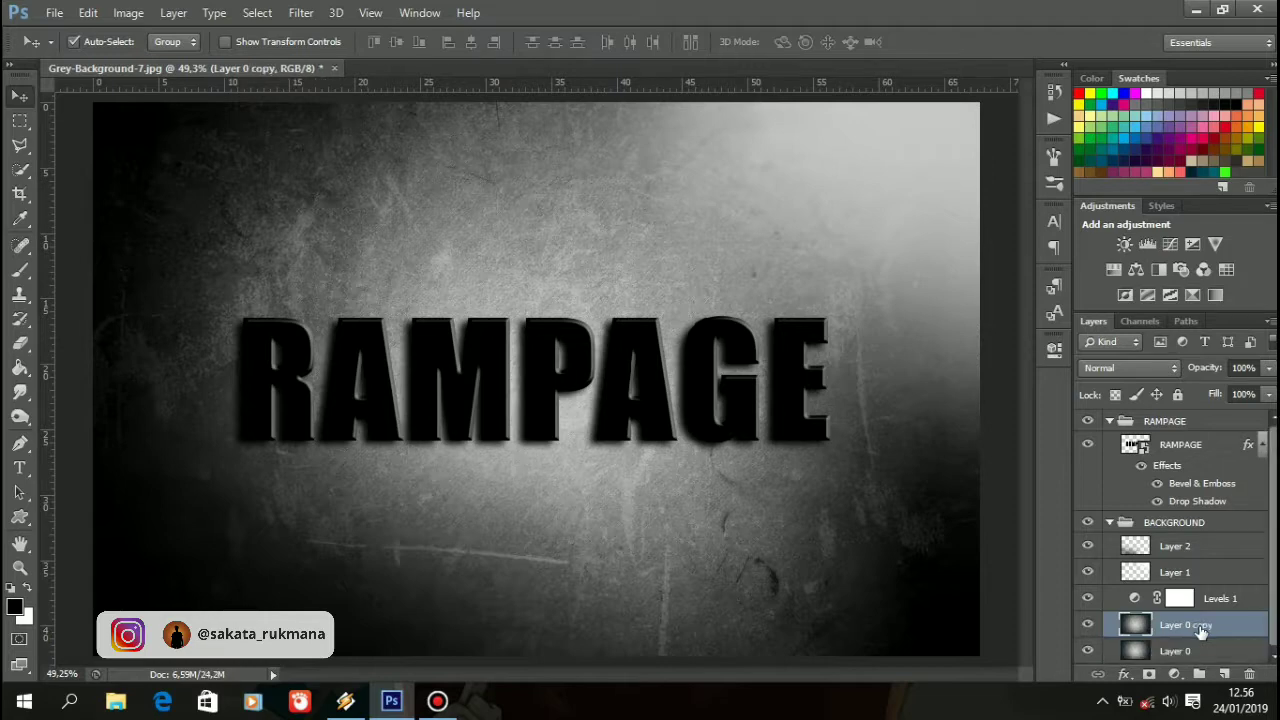
{"action": "left_click_drag", "start_coordinate": [1201, 630], "coordinate": [1170, 447]}
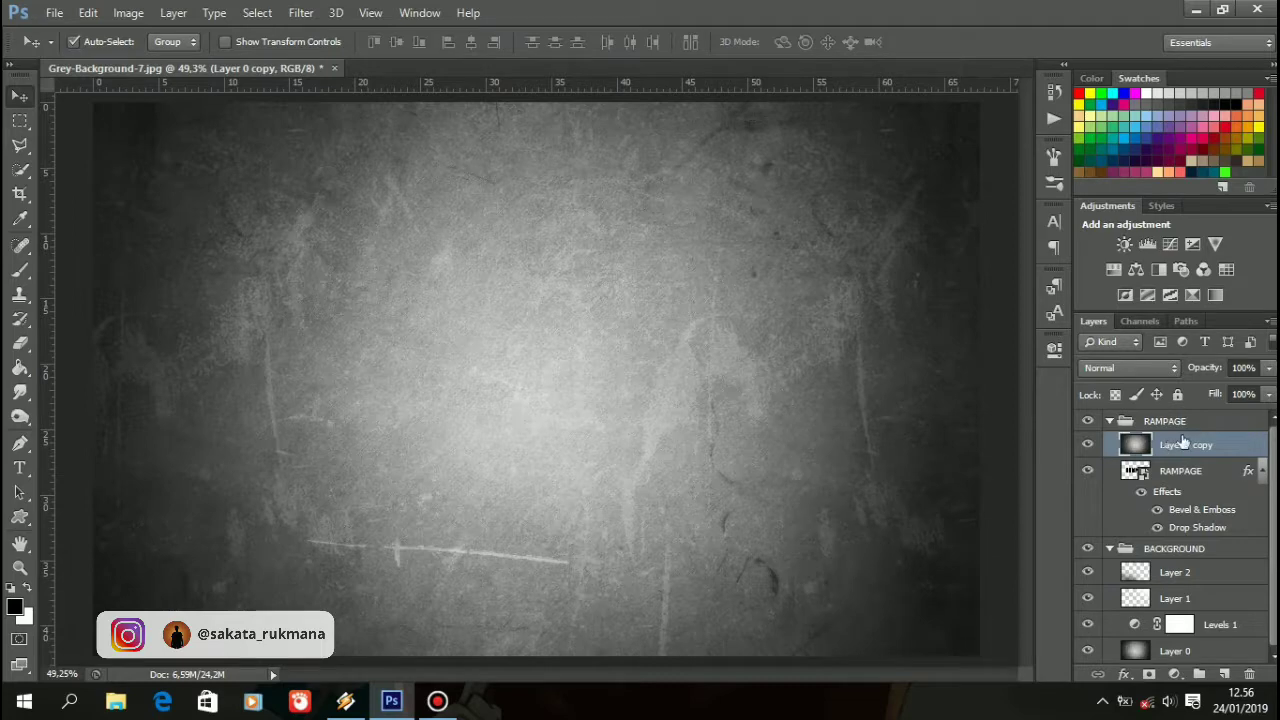
{"action": "left_click", "coordinate": [1269, 321]}
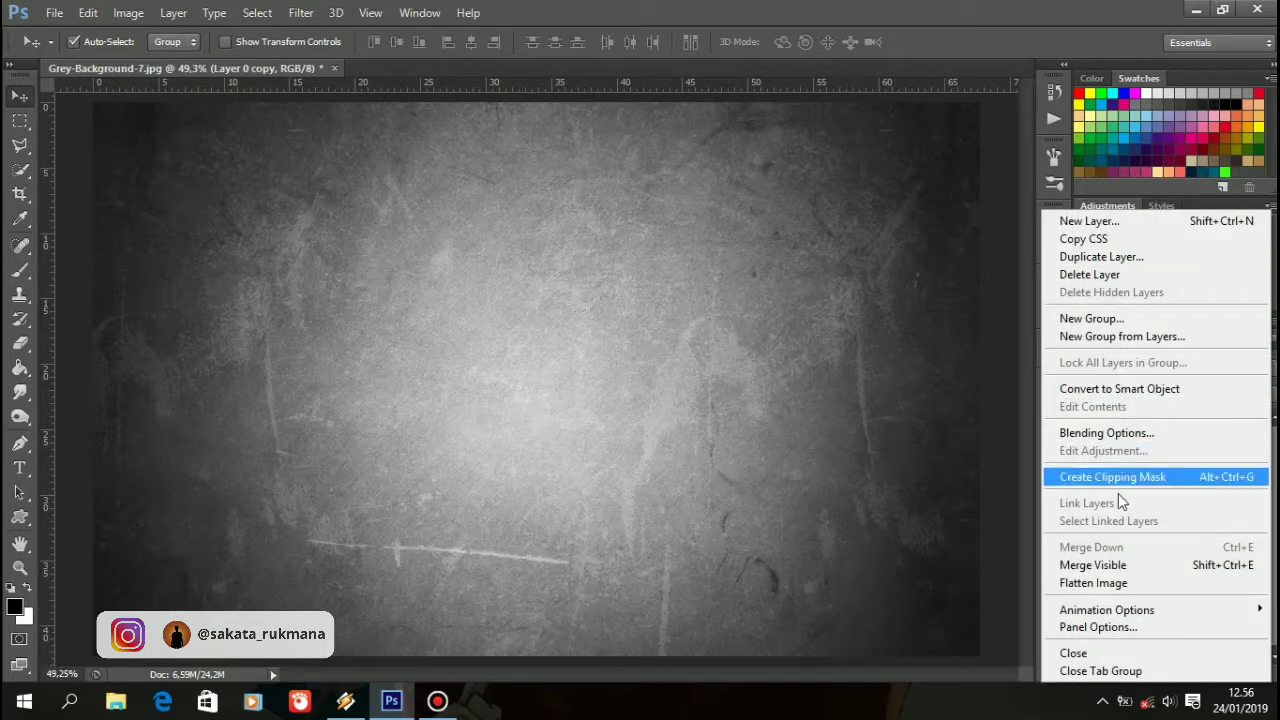
{"action": "left_click", "coordinate": [1115, 478]}
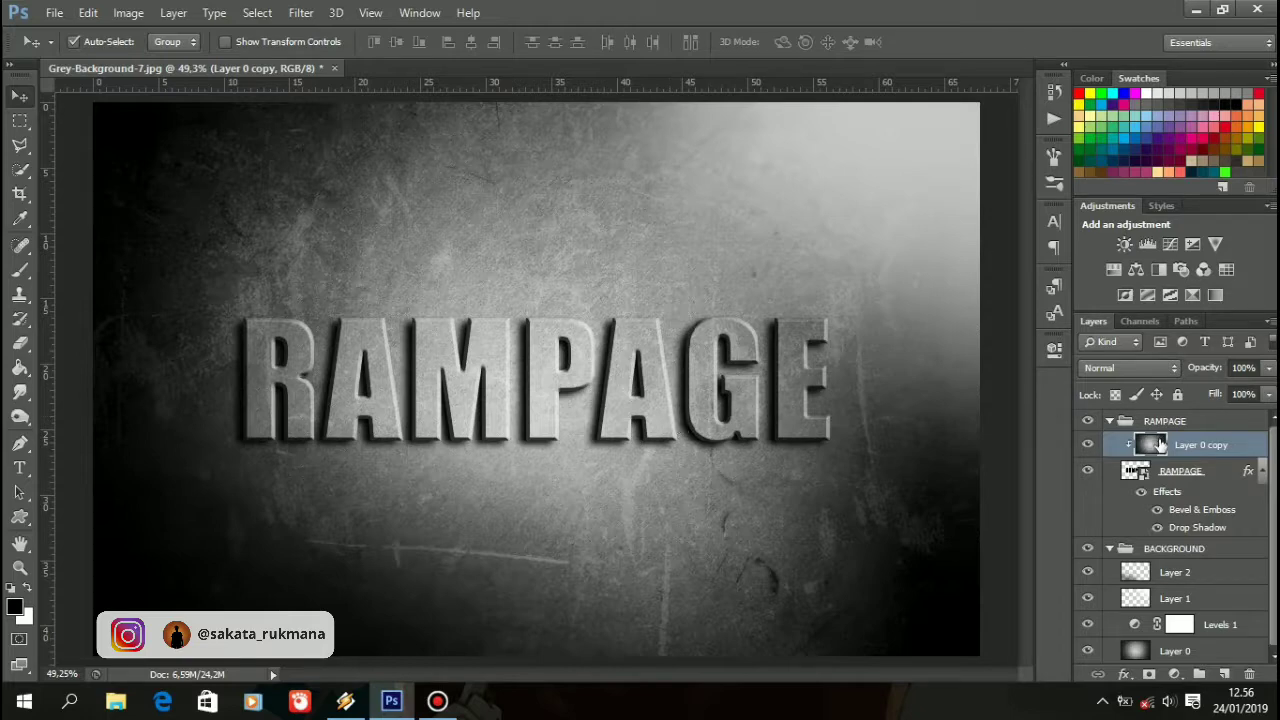
Add a Levels adjustment above the clipped texture copy, at default values, and clip it to the RAMPAGE text.
{"action": "left_click", "coordinate": [1174, 674]}
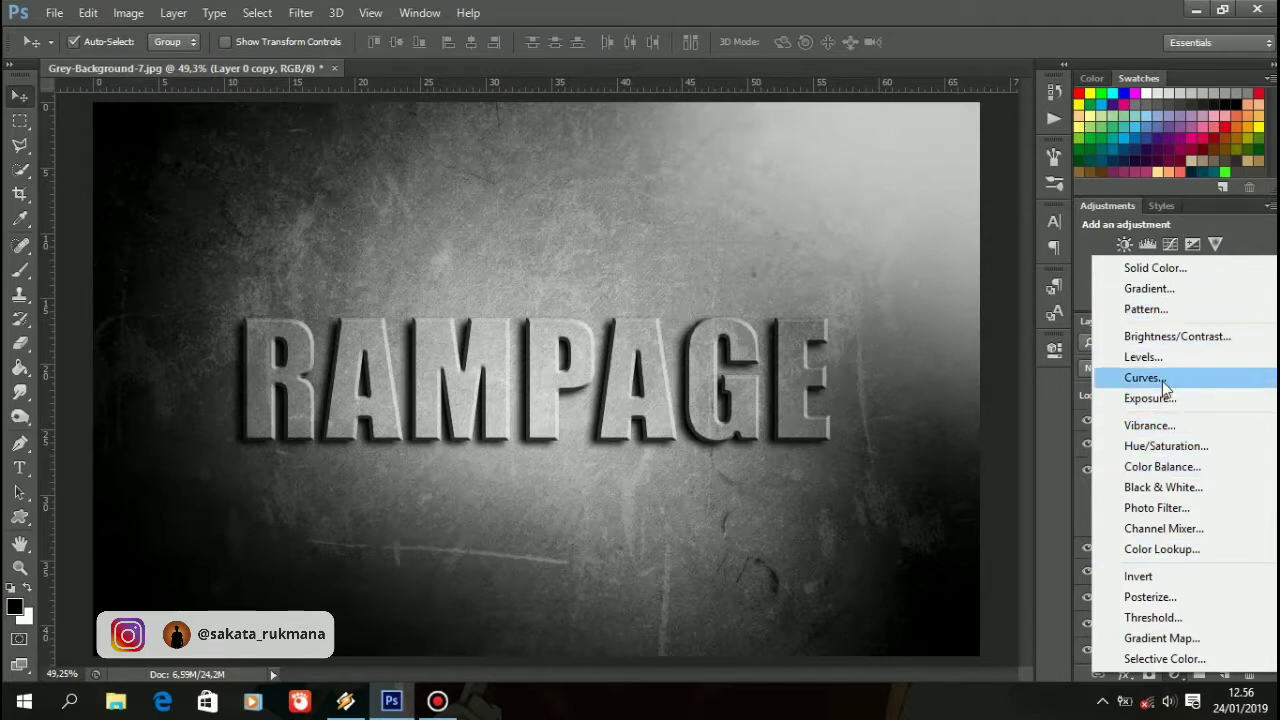
{"action": "left_click", "coordinate": [1143, 357]}
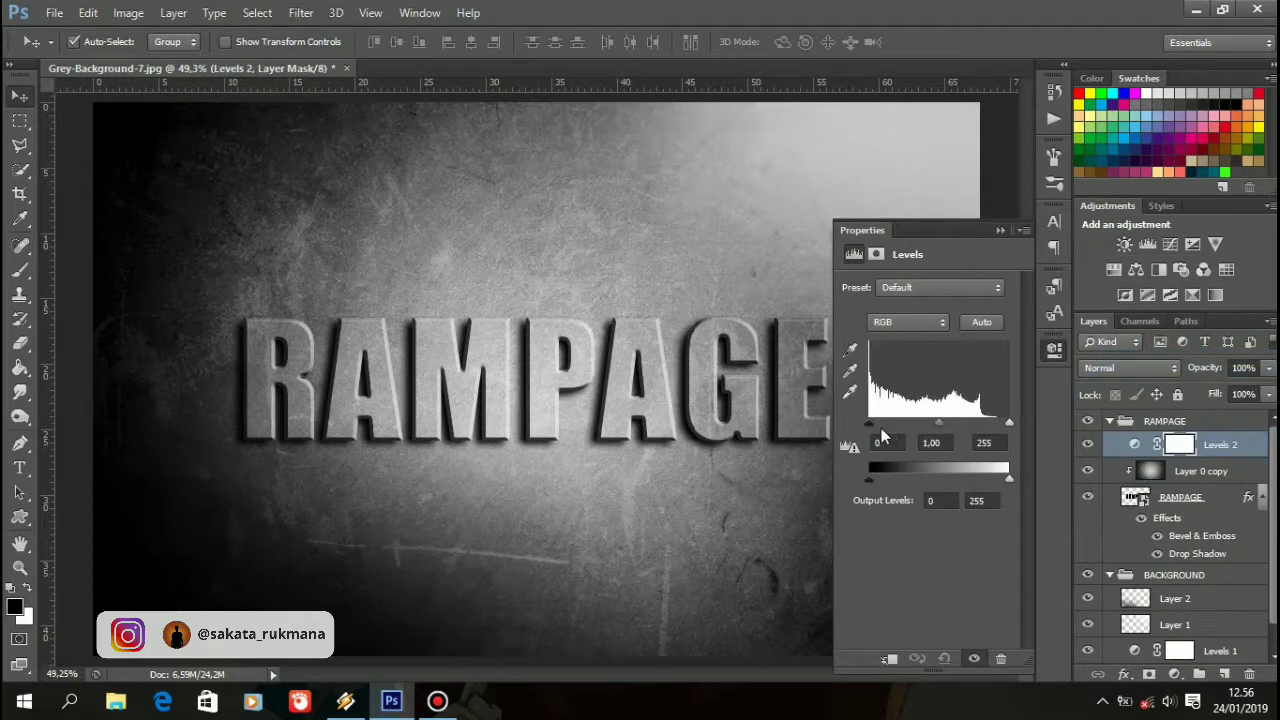
{"action": "left_click_drag", "start_coordinate": [871, 426], "coordinate": [898, 432]}
{"action": "left_click", "coordinate": [943, 658]}
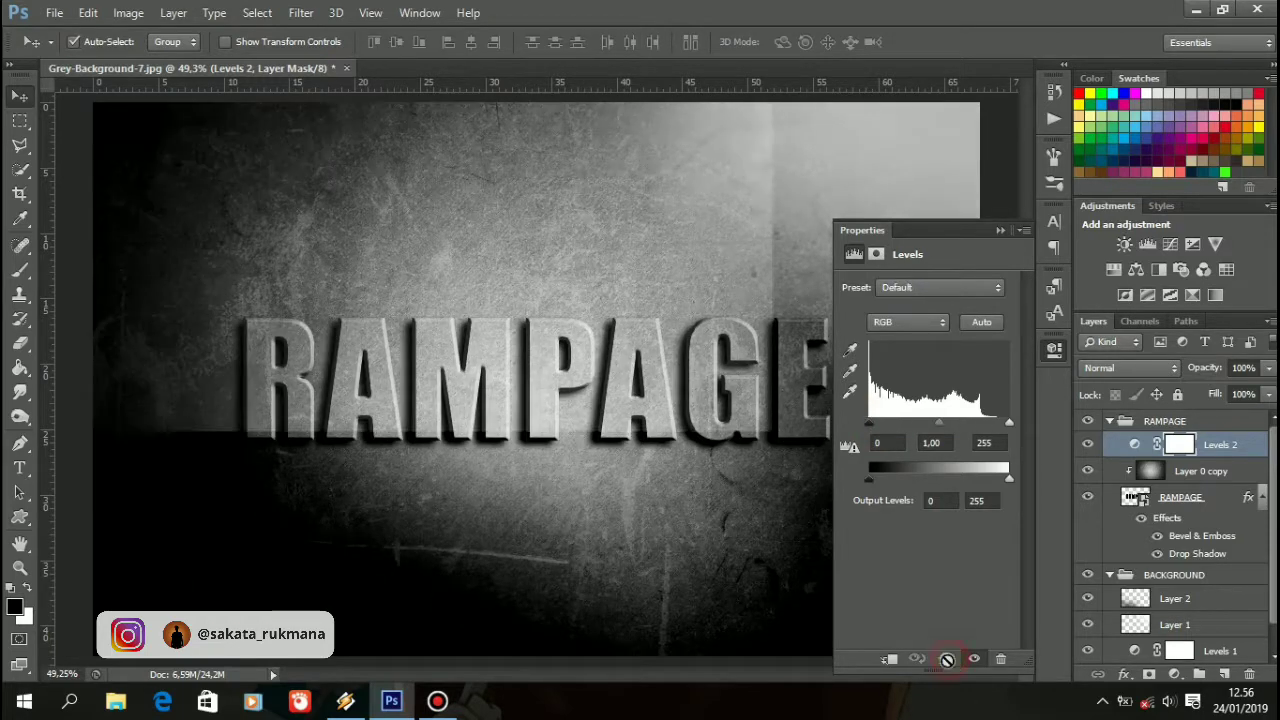
{"action": "left_click", "coordinate": [889, 660]}
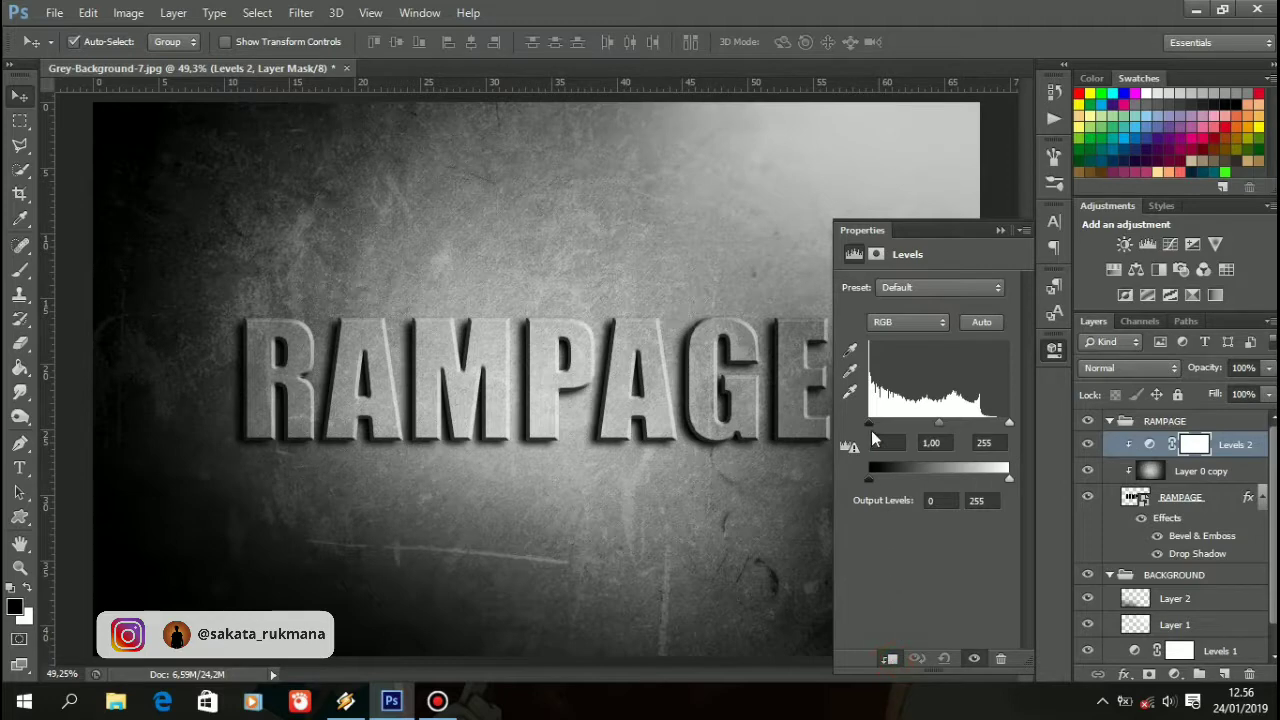
Raise the black input level of the clipped Levels adjustment to darken the texture inside the letters.
{"action": "left_click_drag", "start_coordinate": [870, 427], "coordinate": [893, 430]}
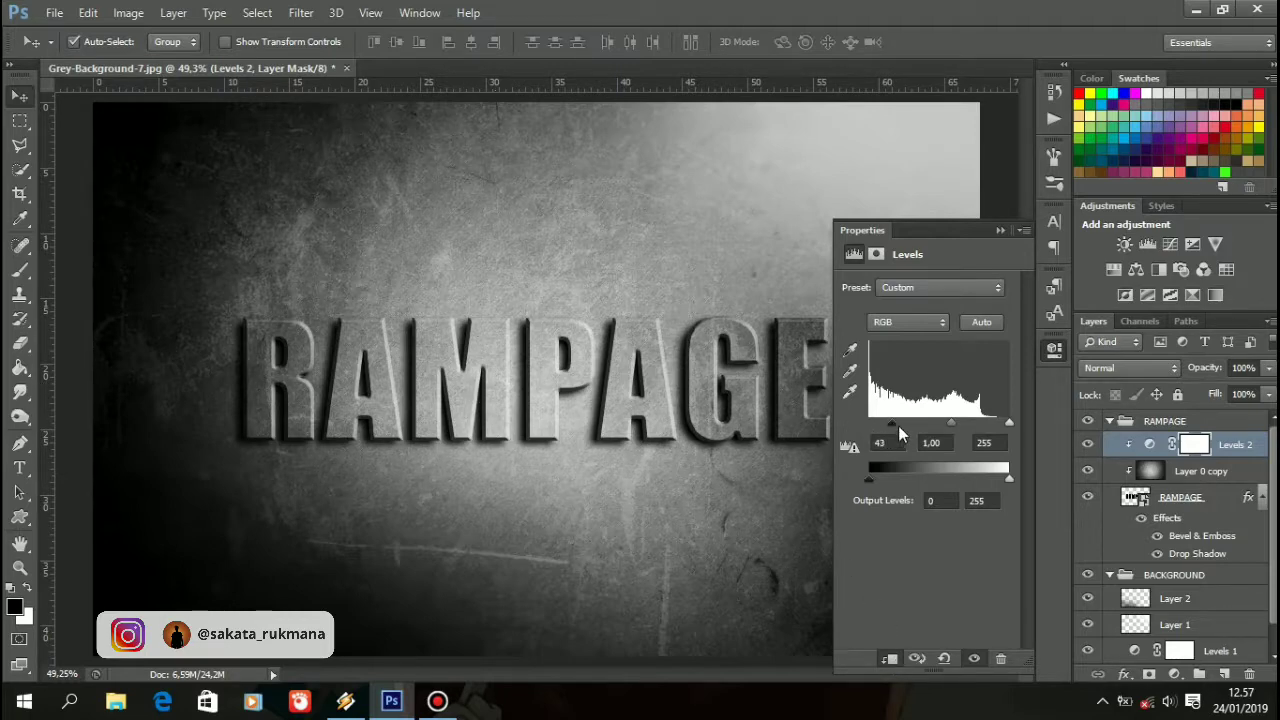
{"action": "left_click_drag", "start_coordinate": [896, 425], "coordinate": [891, 426]}
{"action": "left_click_drag", "start_coordinate": [893, 428], "coordinate": [895, 428]}
{"action": "left_click", "coordinate": [1000, 233]}
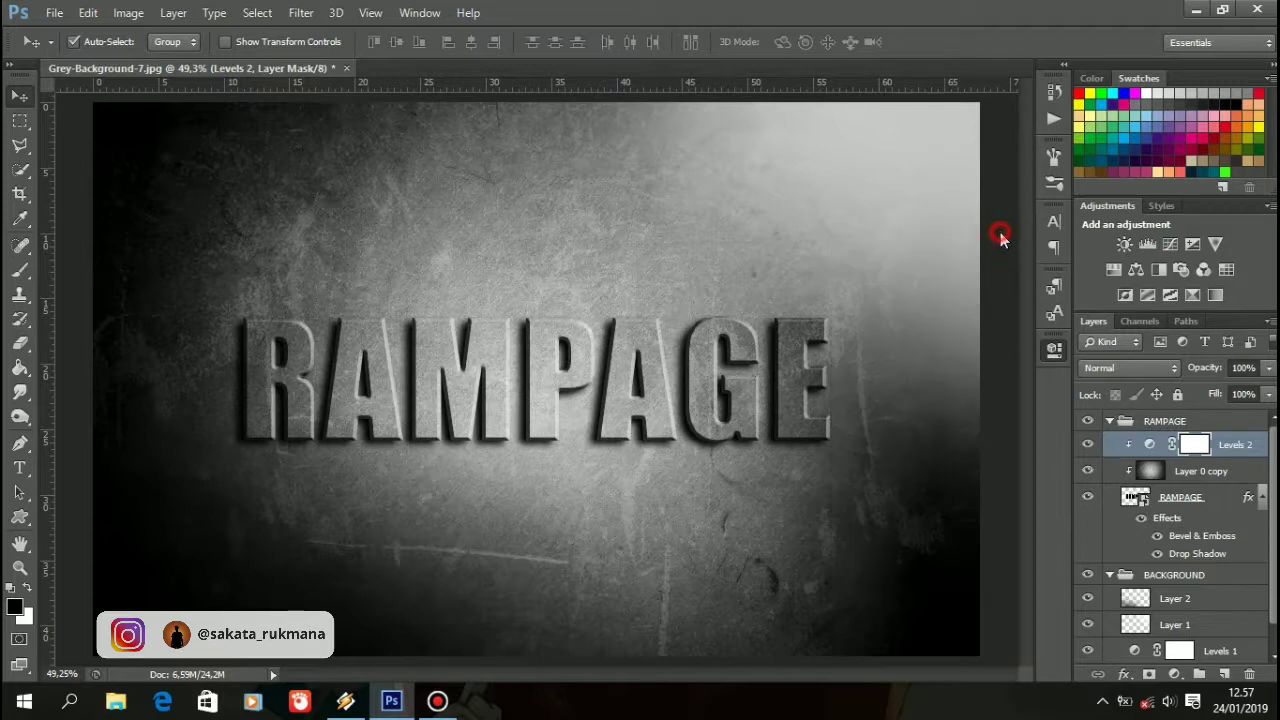
Create a new layer above the Levels adjustment in the RAMPAGE group and clip it to the text for brush shading.
{"action": "left_click", "coordinate": [1226, 674]}
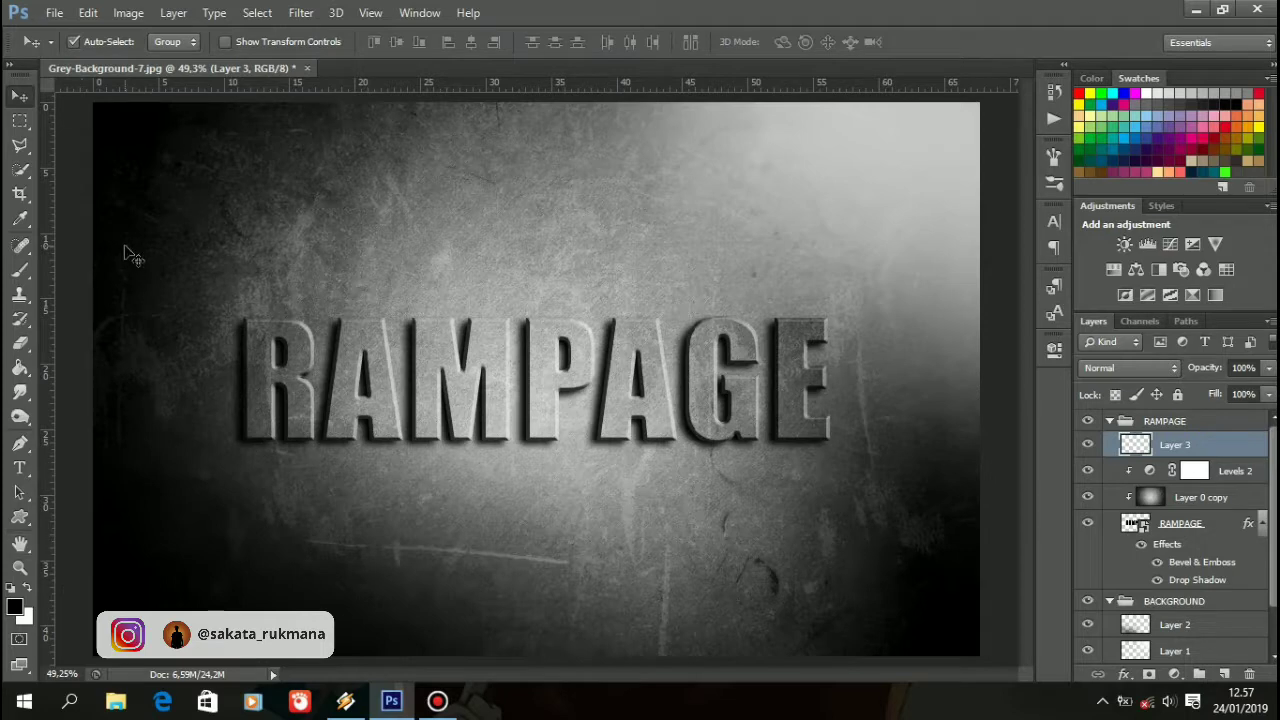
{"action": "left_click", "coordinate": [21, 270]}
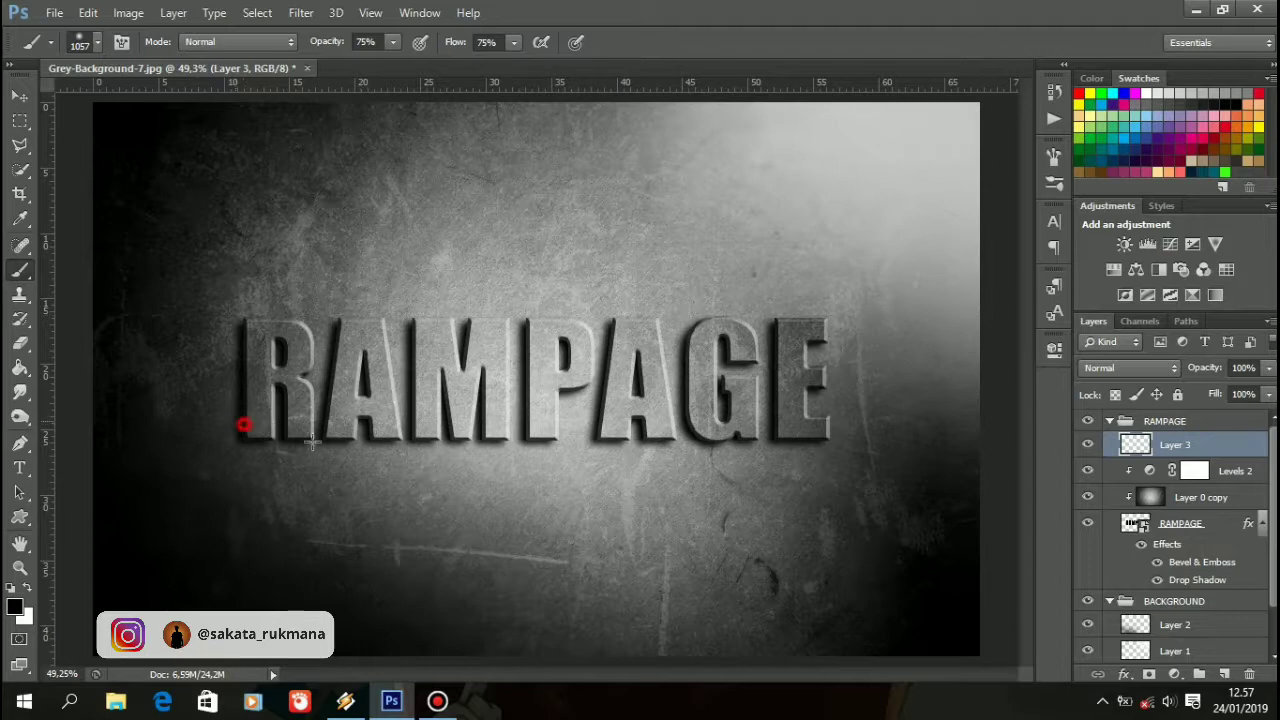
{"action": "left_click_drag", "start_coordinate": [245, 423], "coordinate": [520, 460]}
{"action": "key", "text": "ctrl+z"}
{"action": "left_click", "coordinate": [1269, 323]}
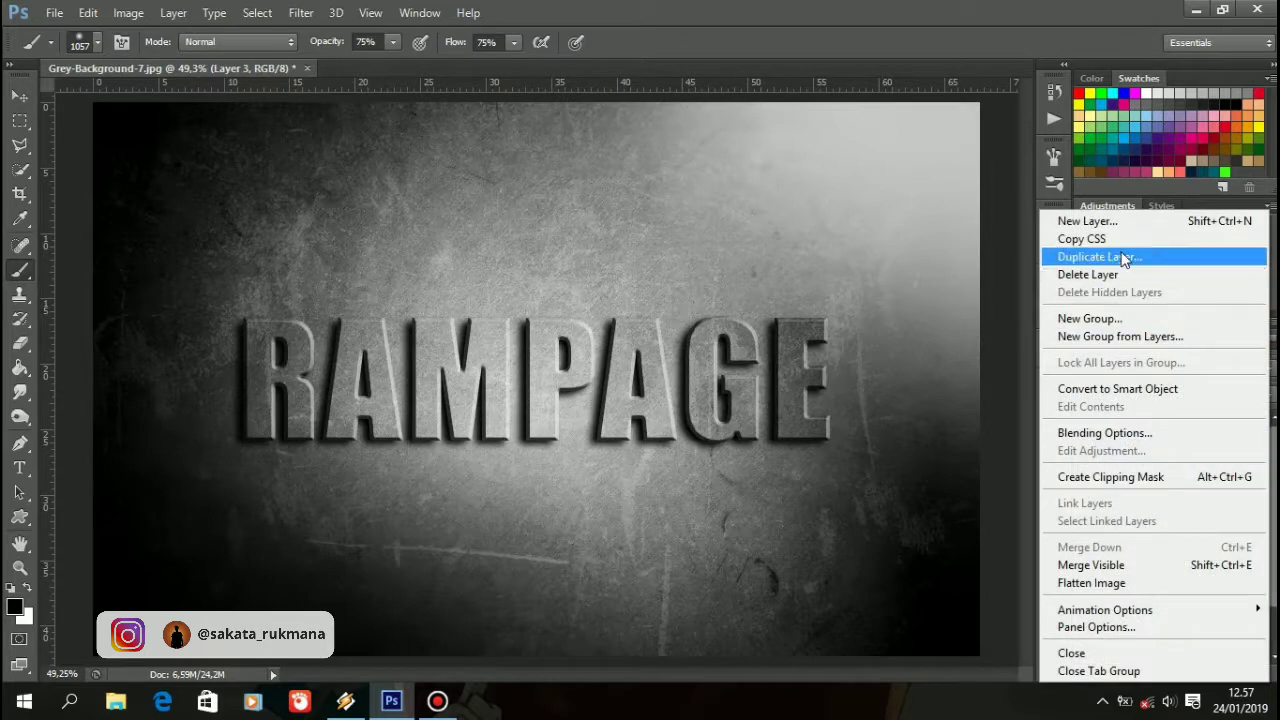
{"action": "left_click", "coordinate": [1094, 484]}
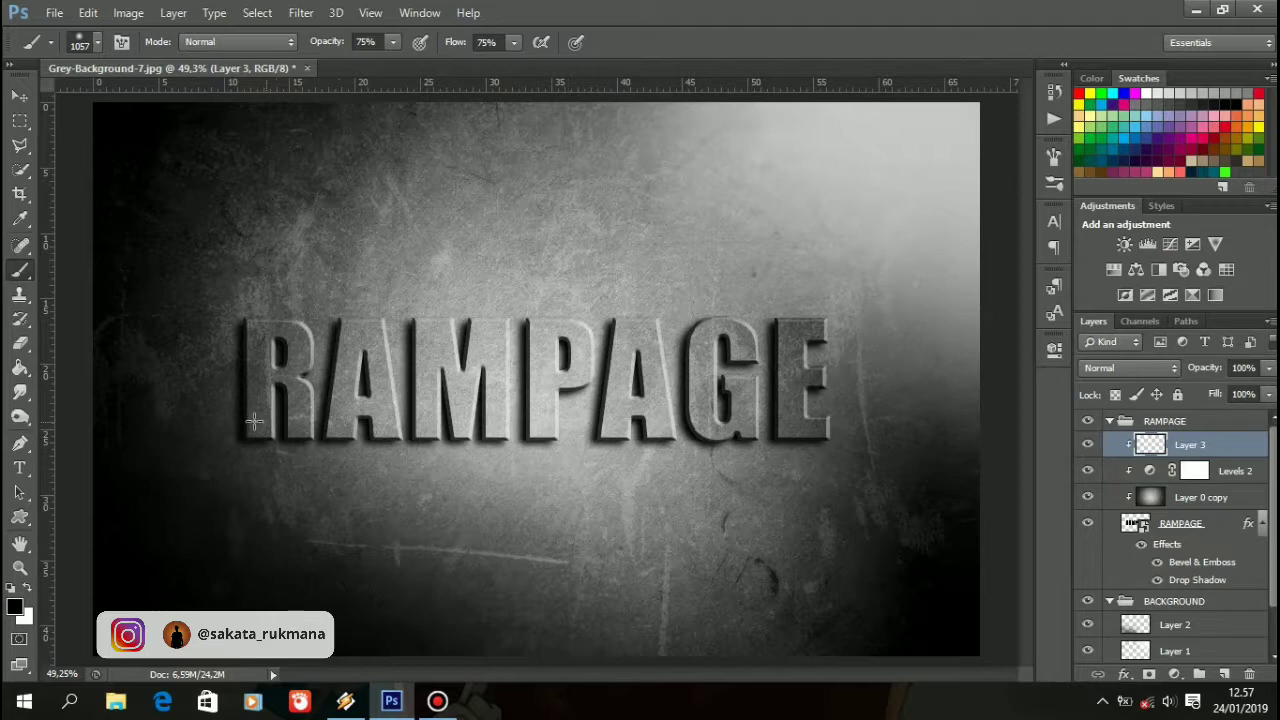
{"action": "left_click_drag", "start_coordinate": [282, 434], "coordinate": [451, 458]}
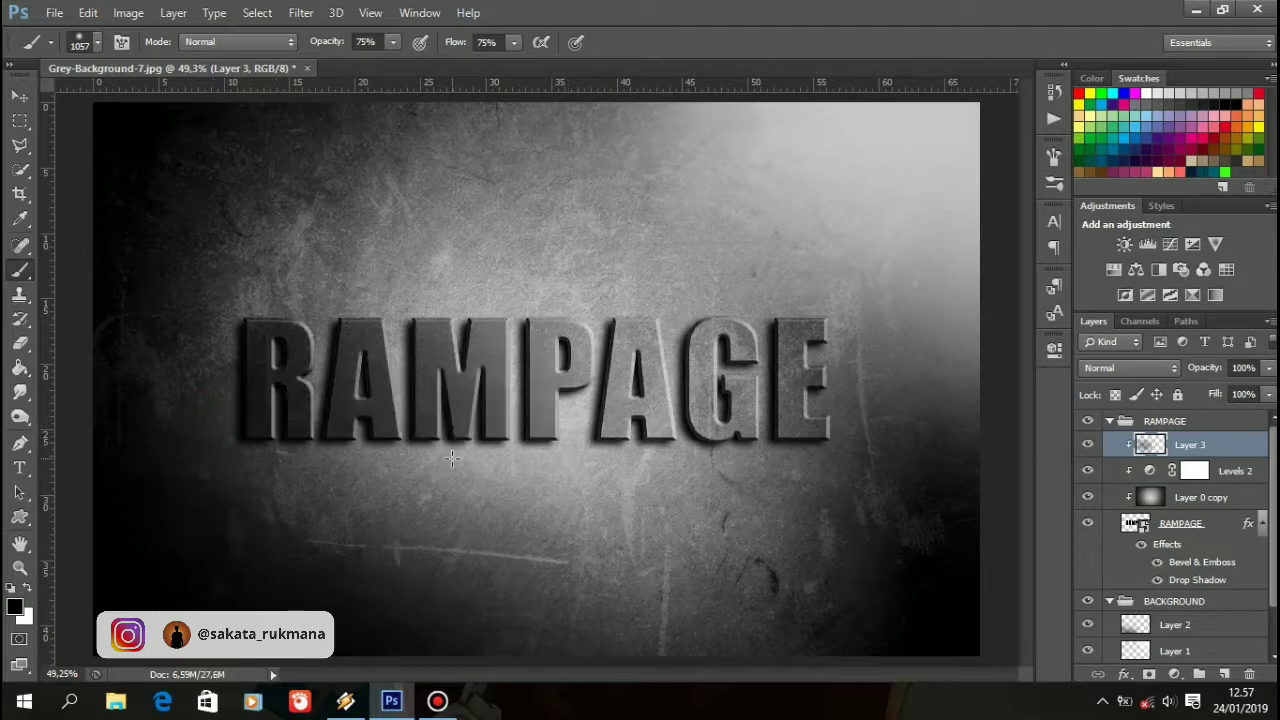
{"action": "key", "text": "ctrl+z"}
{"action": "key", "text": "bracketleft"}
{"action": "key", "text": "bracketleft"}
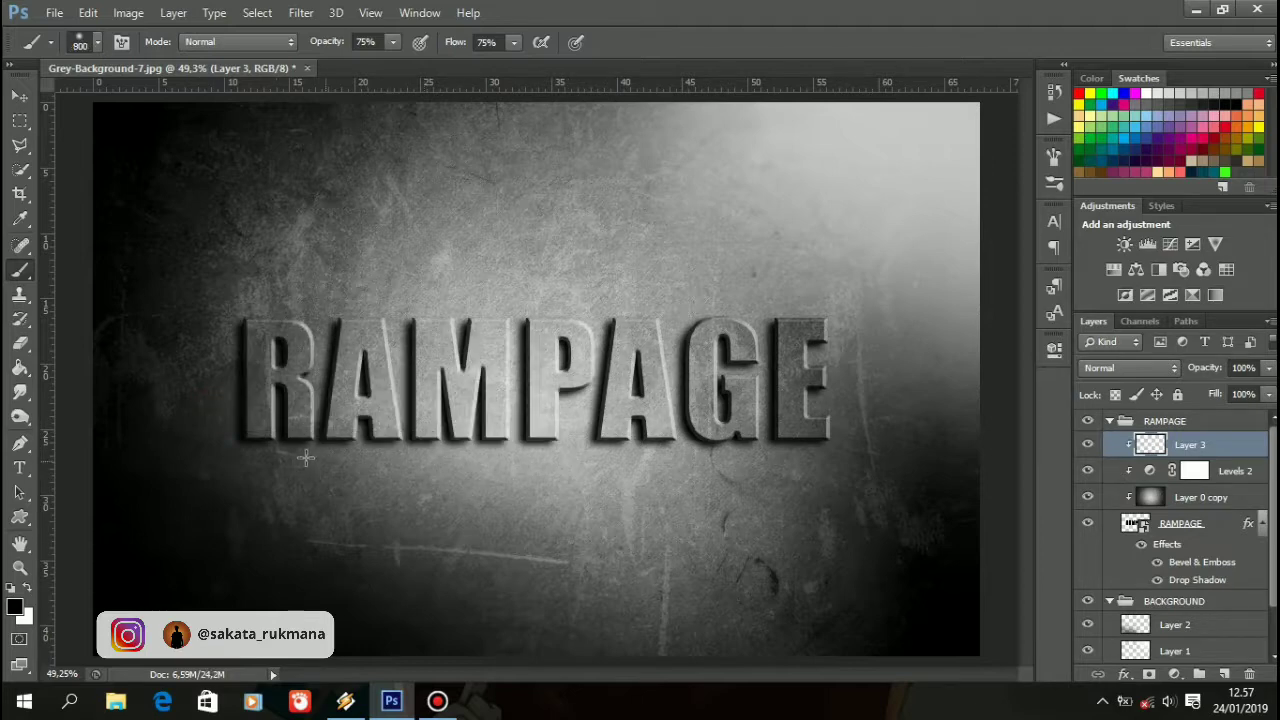
{"action": "left_click_drag", "start_coordinate": [217, 429], "coordinate": [321, 459]}
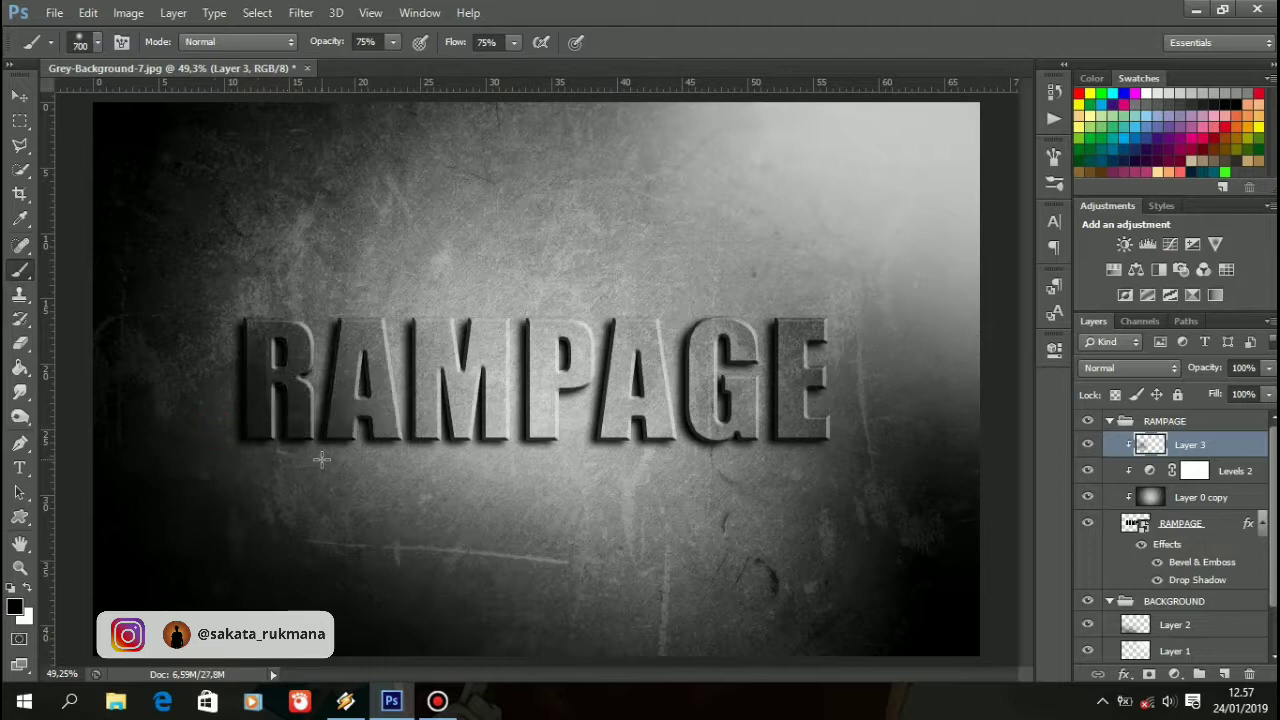
{"action": "key", "text": "ctrl+z"}
{"action": "left_click_drag", "start_coordinate": [231, 434], "coordinate": [306, 452]}
{"action": "key", "text": "ctrl+z"}
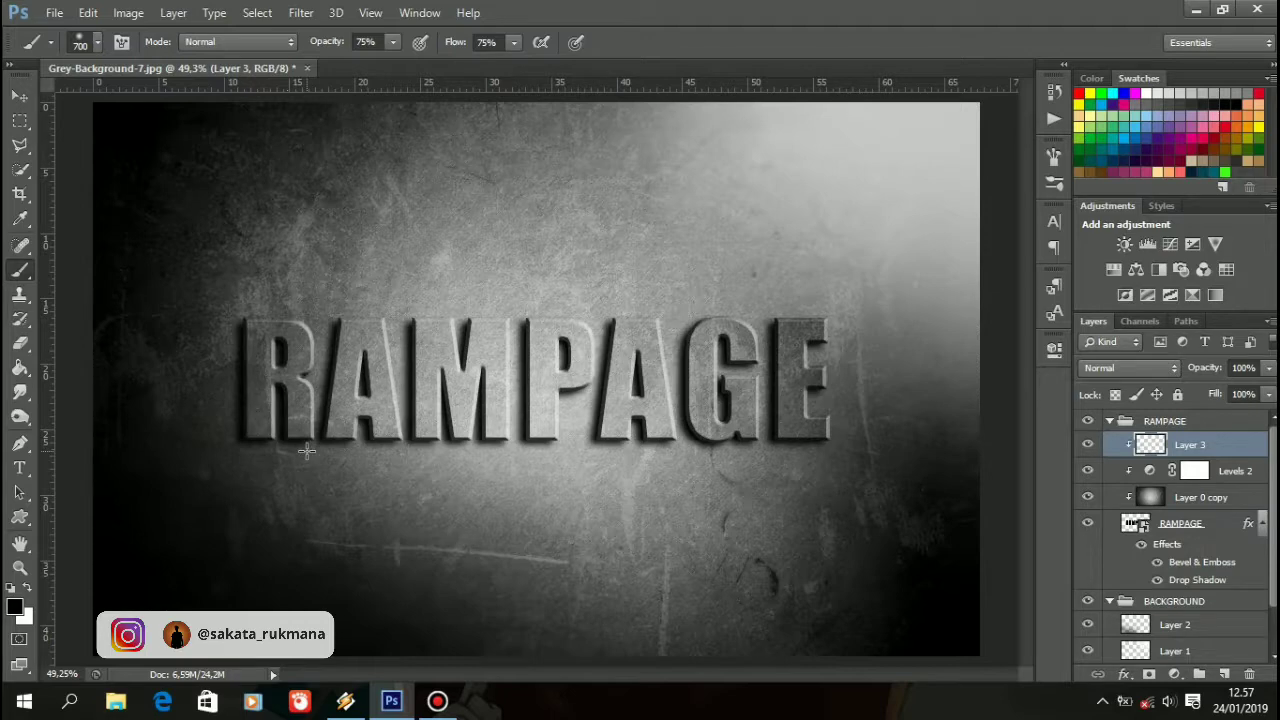
Reduce the soft black brush to 400 px and paint shading along the lower part of the RAMPAGE letters on Layer 3.
{"action": "key", "text": "bracketleft"}
{"action": "key", "text": "bracketleft"}
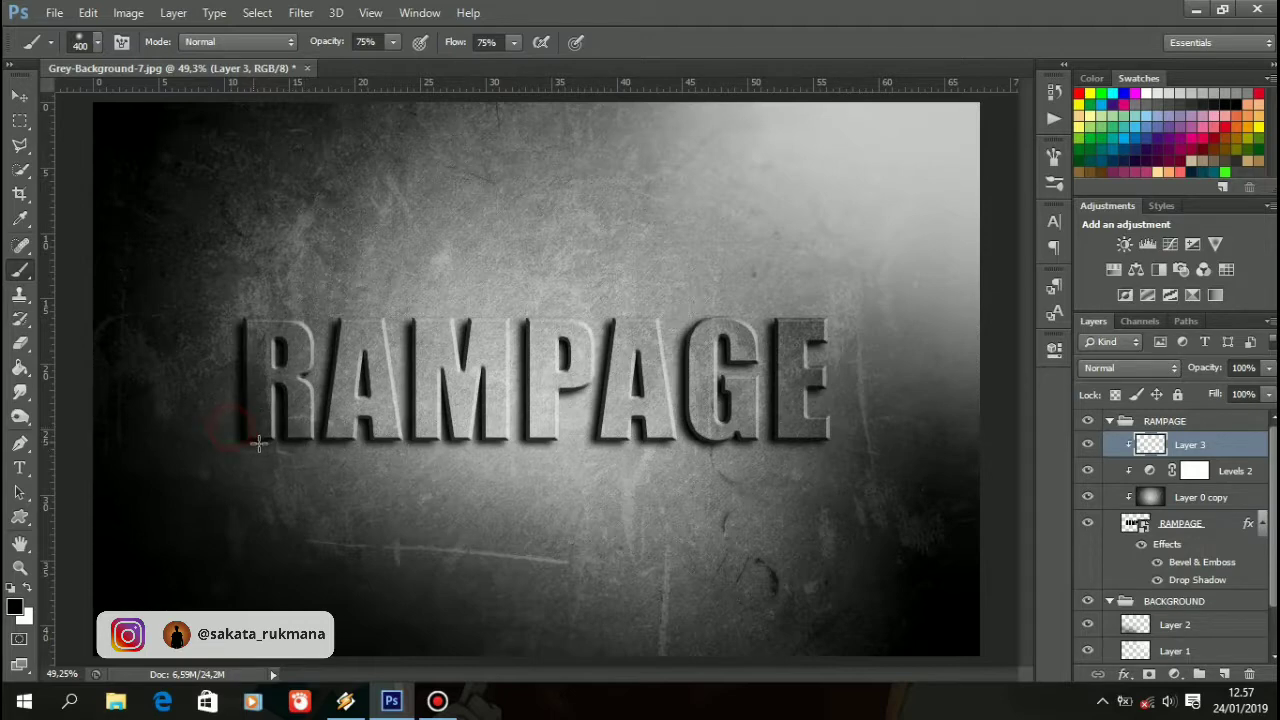
{"action": "left_click_drag", "start_coordinate": [313, 449], "coordinate": [727, 519]}
{"action": "mouse_move", "coordinate": [196, 428]}
{"action": "left_mouse_down"}
{"action": "mouse_move", "coordinate": [570, 445]}
{"action": "mouse_move", "coordinate": [865, 528]}
{"action": "left_mouse_up"}
{"action": "left_click_drag", "start_coordinate": [458, 477], "coordinate": [891, 514]}
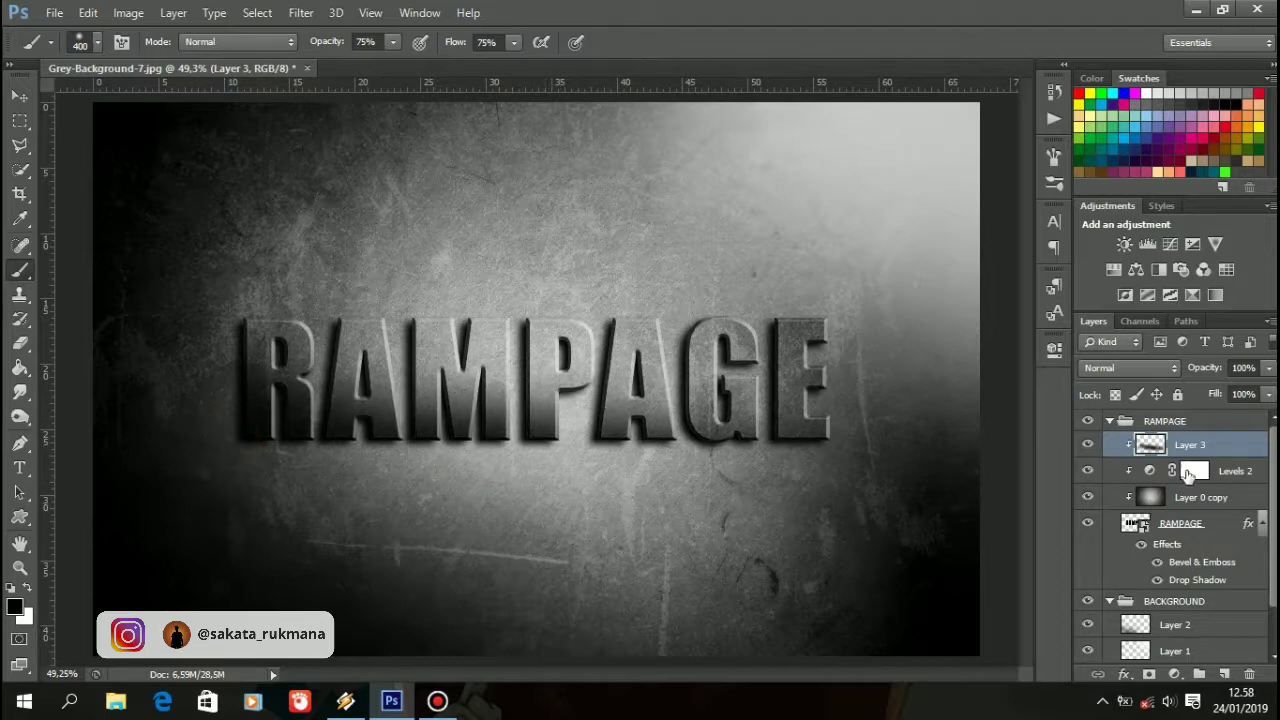
Paint soft white highlights along the upper part of the RAMPAGE letters from the E back to the R.
{"action": "key", "text": "x"}
{"action": "mouse_move", "coordinate": [905, 333]}
{"action": "left_mouse_down"}
{"action": "mouse_move", "coordinate": [768, 300]}
{"action": "mouse_move", "coordinate": [440, 277]}
{"action": "left_mouse_up"}
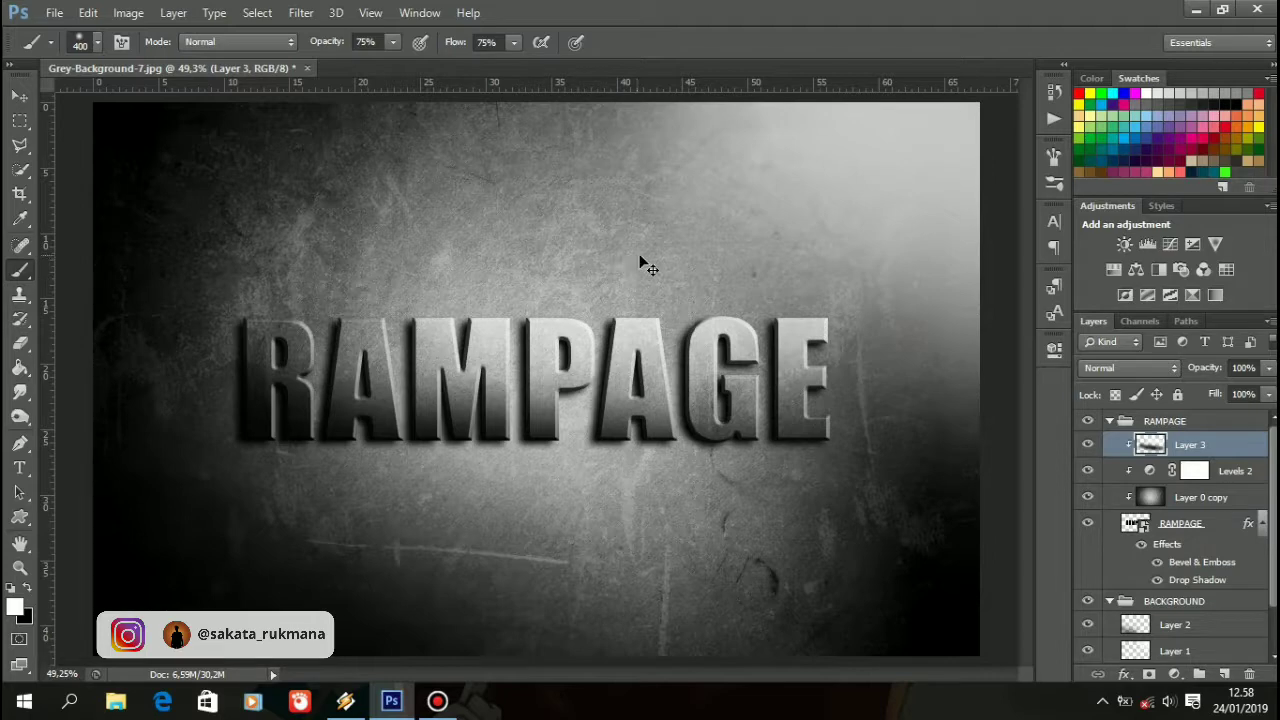
{"action": "key", "text": "ctrl+z"}
{"action": "mouse_move", "coordinate": [914, 314]}
{"action": "left_mouse_down"}
{"action": "mouse_move", "coordinate": [715, 252]}
{"action": "mouse_move", "coordinate": [466, 240]}
{"action": "left_mouse_up"}
{"action": "left_click_drag", "start_coordinate": [620, 268], "coordinate": [260, 263]}
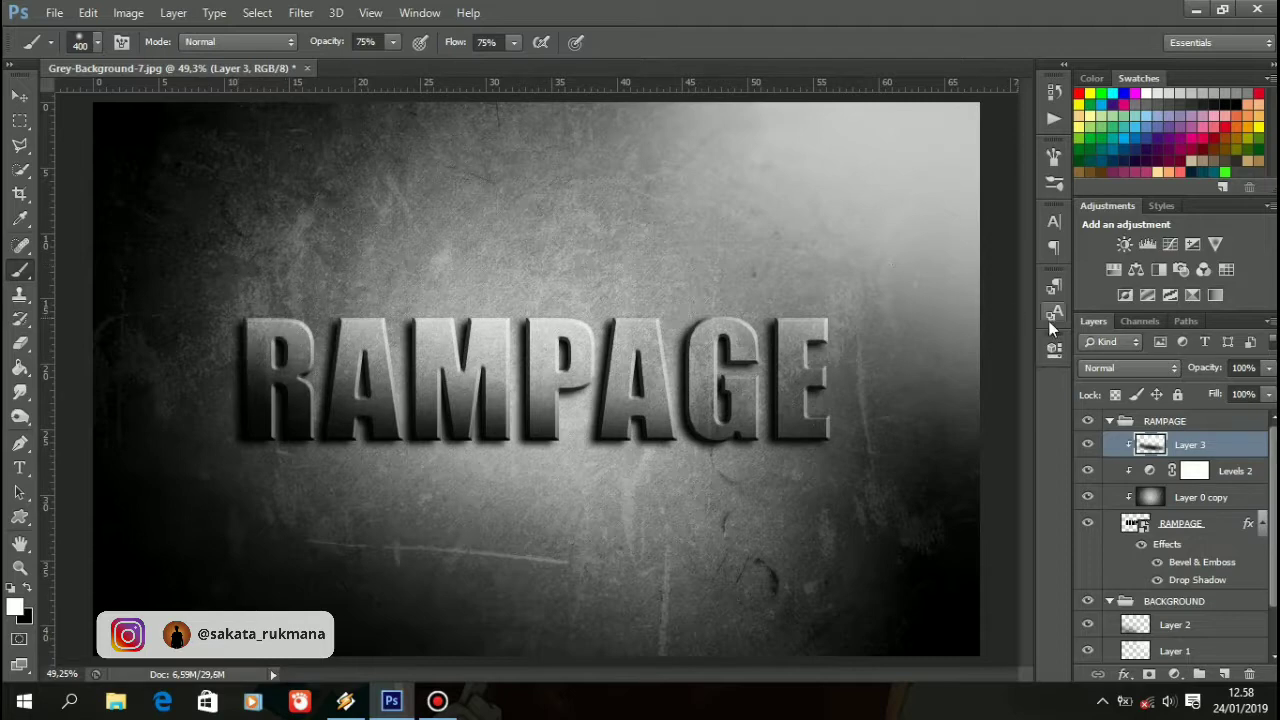
{"action": "left_click_drag", "start_coordinate": [893, 383], "coordinate": [818, 281]}
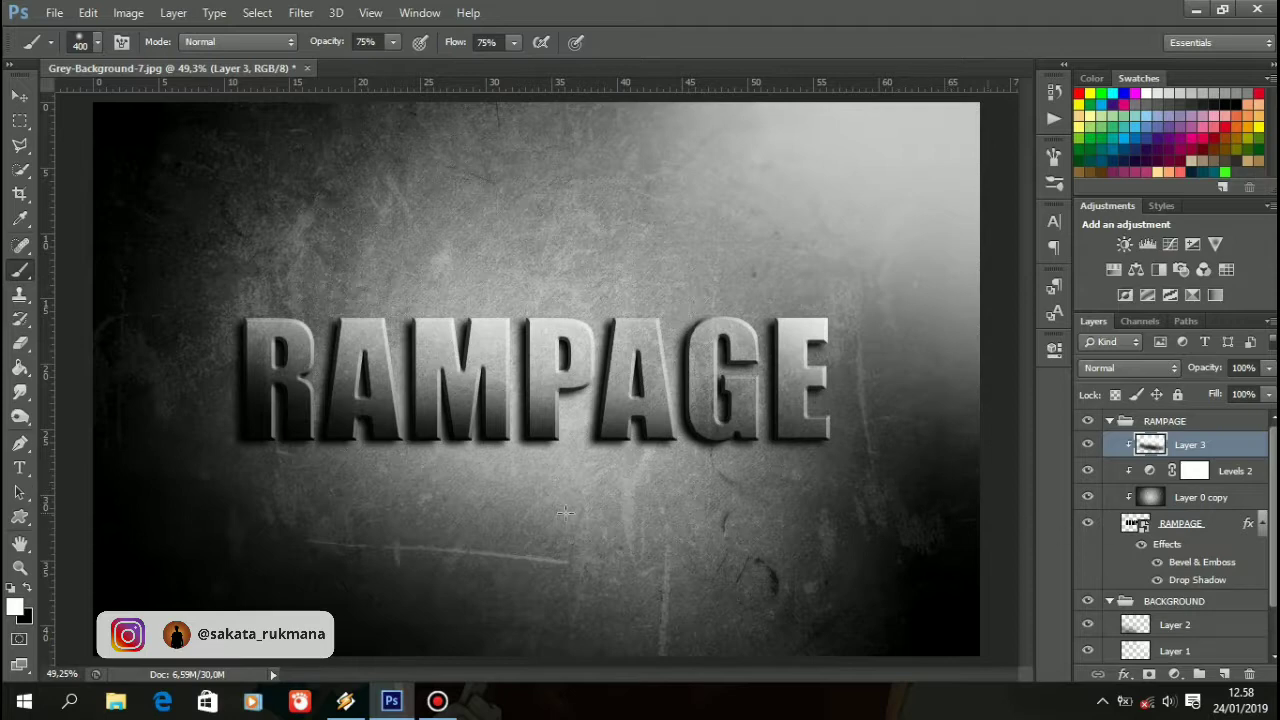
Deepen the black shading along the letters' lower edge and add a white highlight above the first letters.
{"action": "key", "text": "x"}
{"action": "left_click_drag", "start_coordinate": [335, 465], "coordinate": [958, 500]}
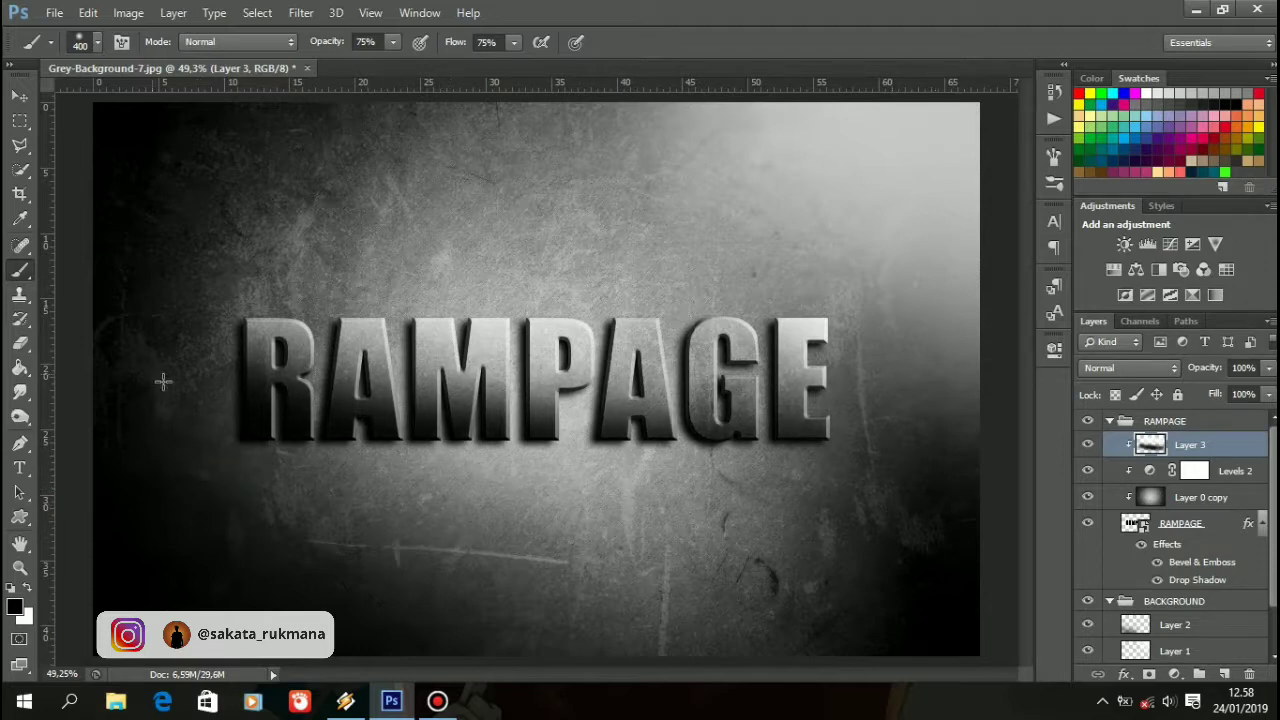
{"action": "key", "text": "x"}
{"action": "mouse_move", "coordinate": [382, 268]}
{"action": "left_mouse_down"}
{"action": "mouse_move", "coordinate": [225, 251]}
{"action": "mouse_move", "coordinate": [299, 223]}
{"action": "mouse_move", "coordinate": [251, 217]}
{"action": "left_mouse_up"}
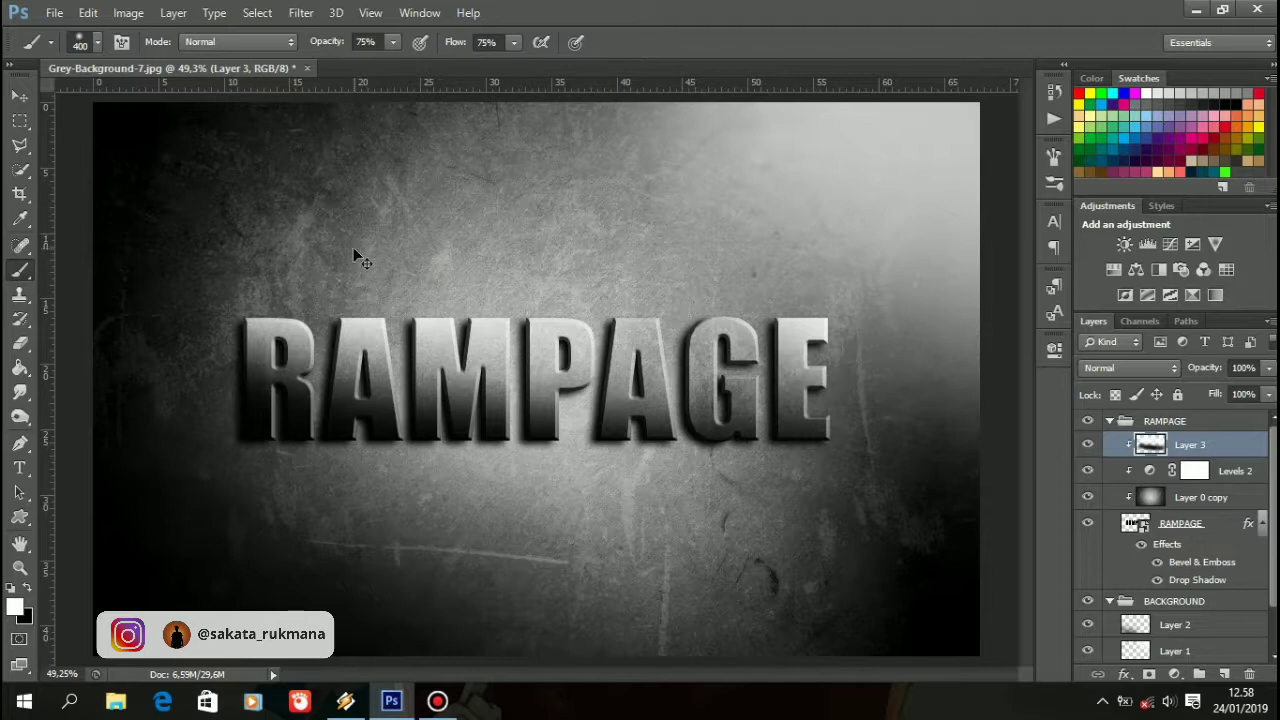
{"action": "key", "text": "ctrl+z"}
{"action": "left_click_drag", "start_coordinate": [347, 267], "coordinate": [317, 263]}
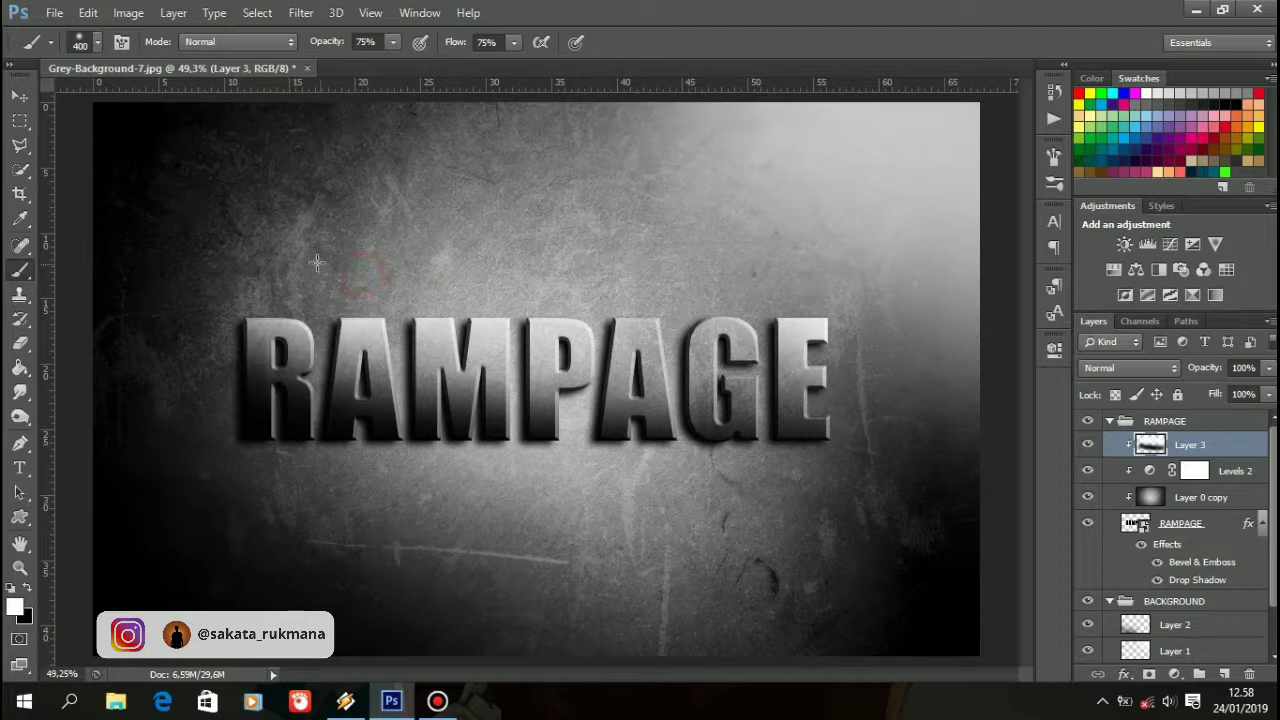
Lower the opacity of Layer 3 to 95%.
{"action": "left_click", "coordinate": [1267, 368]}
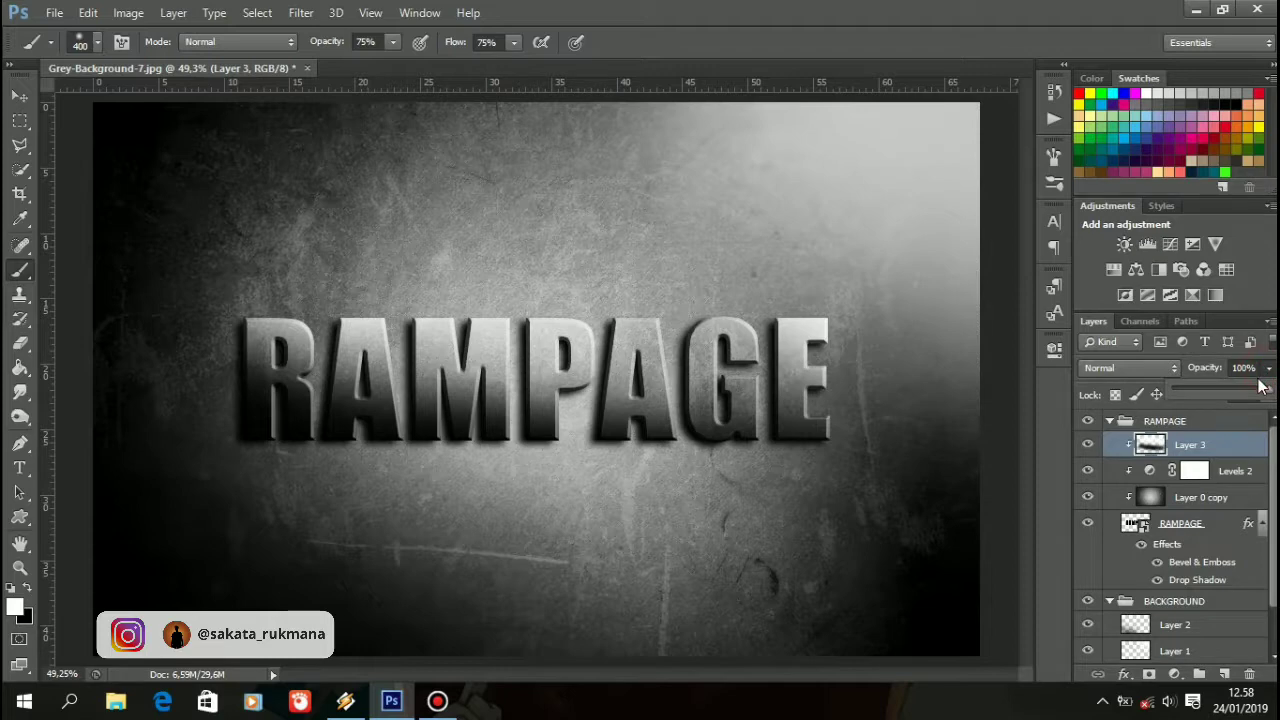
{"action": "left_click_drag", "start_coordinate": [1262, 392], "coordinate": [1269, 397]}
{"action": "left_click", "coordinate": [1257, 449]}
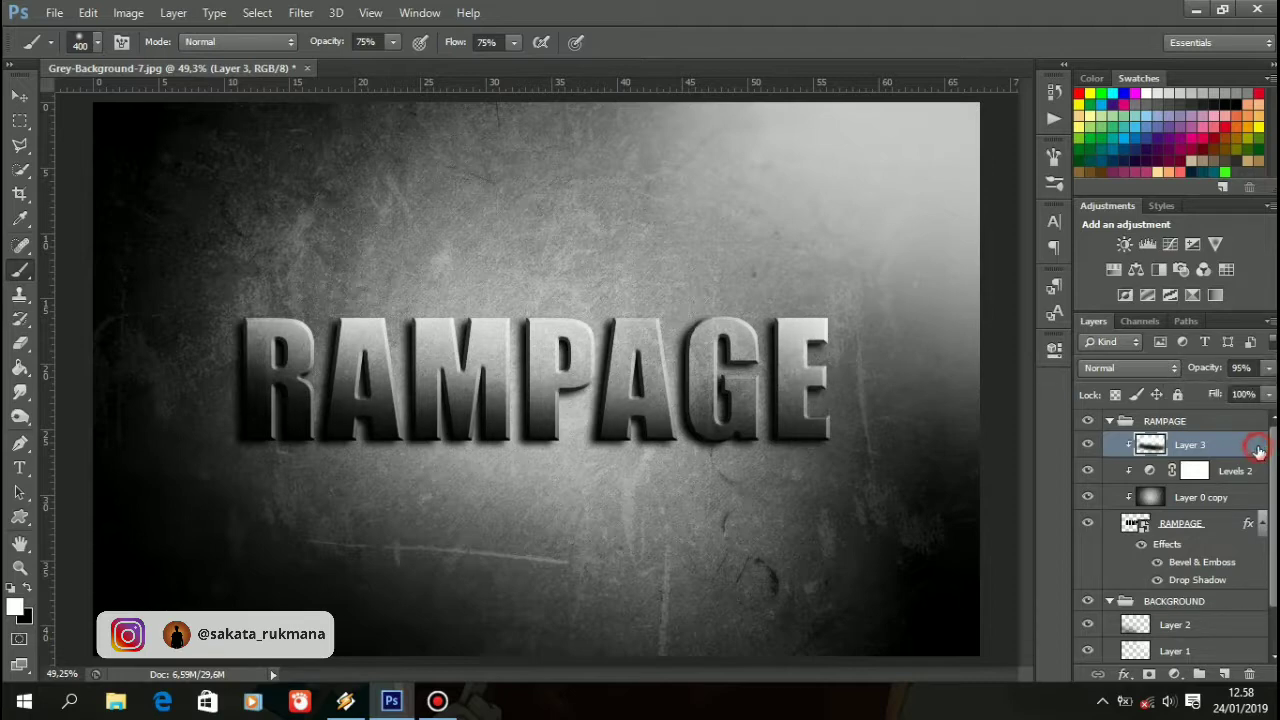
Create a new layer and place it directly below the RAMPAGE text layer inside the RAMPAGE group.
{"action": "left_click", "coordinate": [1229, 675]}
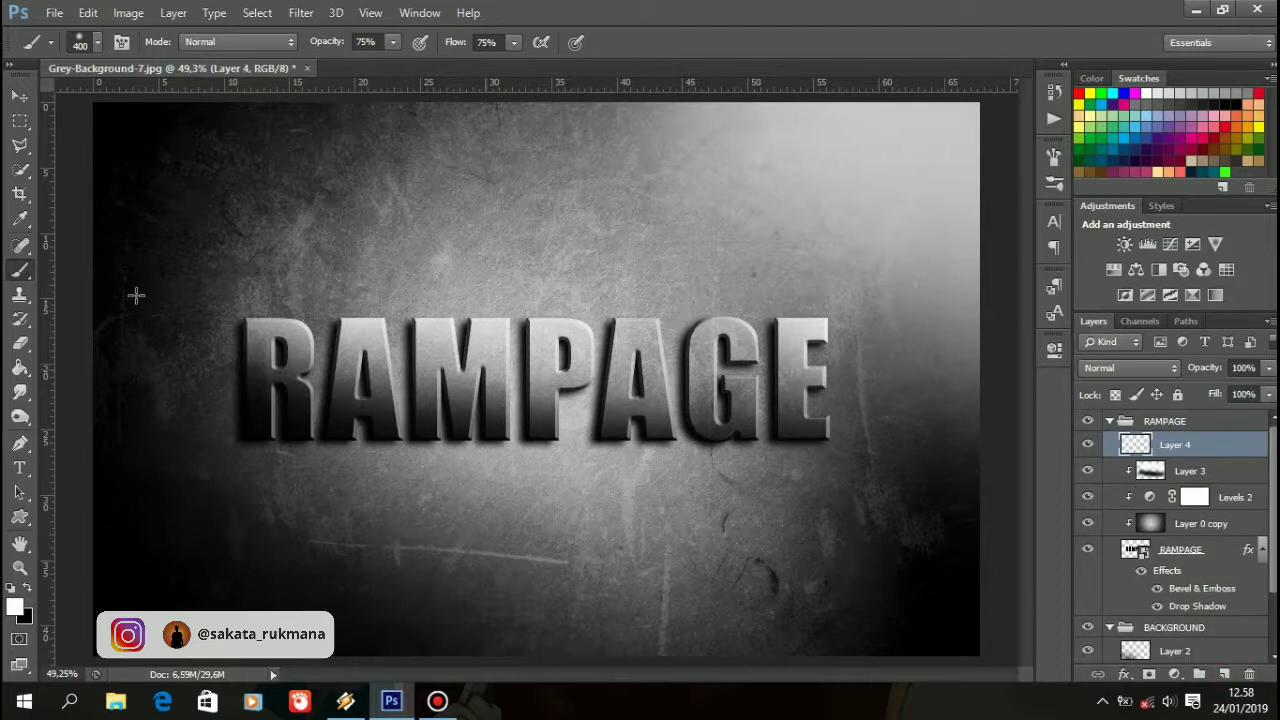
{"action": "left_click_drag", "start_coordinate": [1146, 456], "coordinate": [1160, 648]}
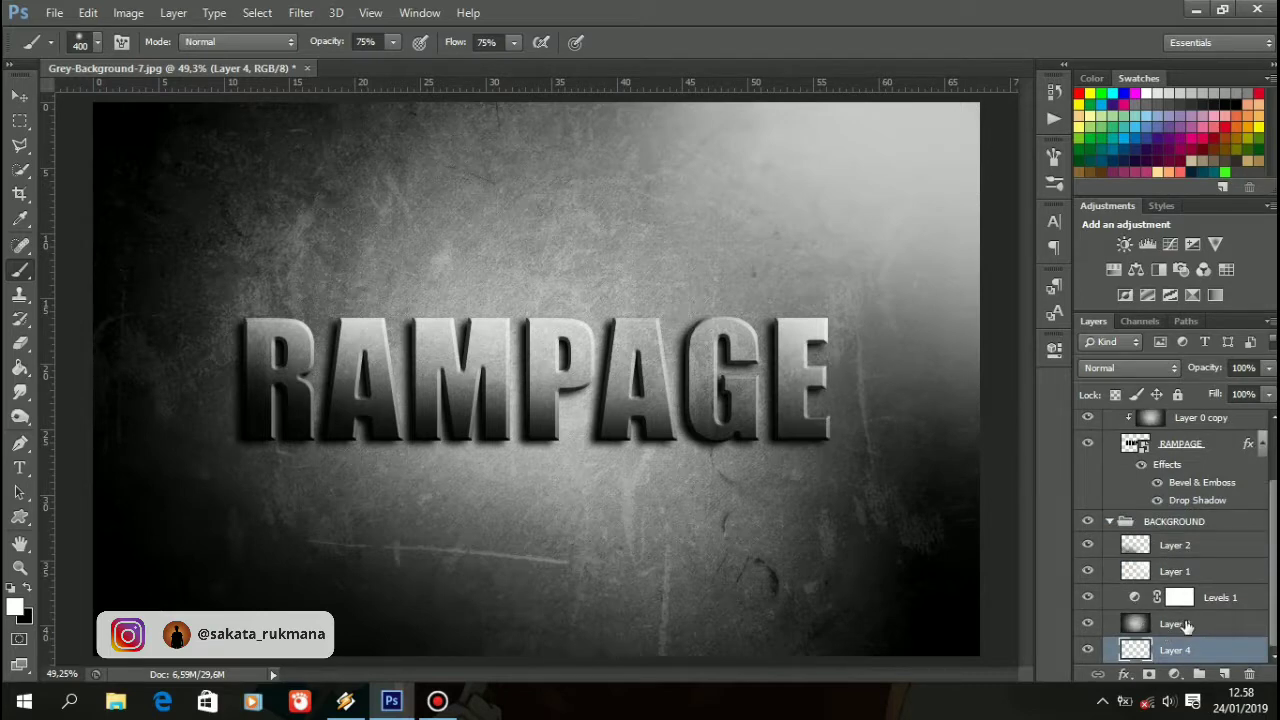
{"action": "key", "text": "ctrl+z"}
{"action": "left_click_drag", "start_coordinate": [1217, 420], "coordinate": [1186, 582]}
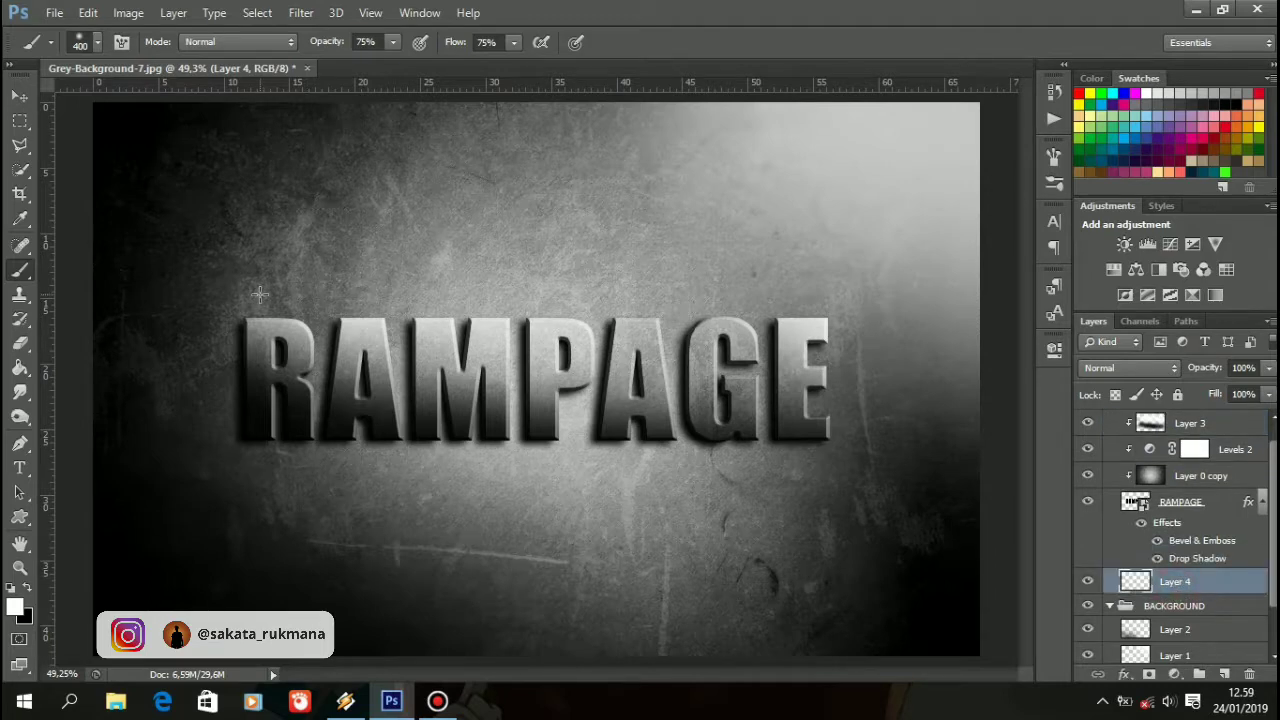
Switch the soft brush to black and reduce it to 80 px, checking its size with test dabs that are undone.
{"action": "key", "text": "x"}
{"action": "scroll", "coordinate": [347, 303], "scroll_direction": "up", "scroll_amount": 5}
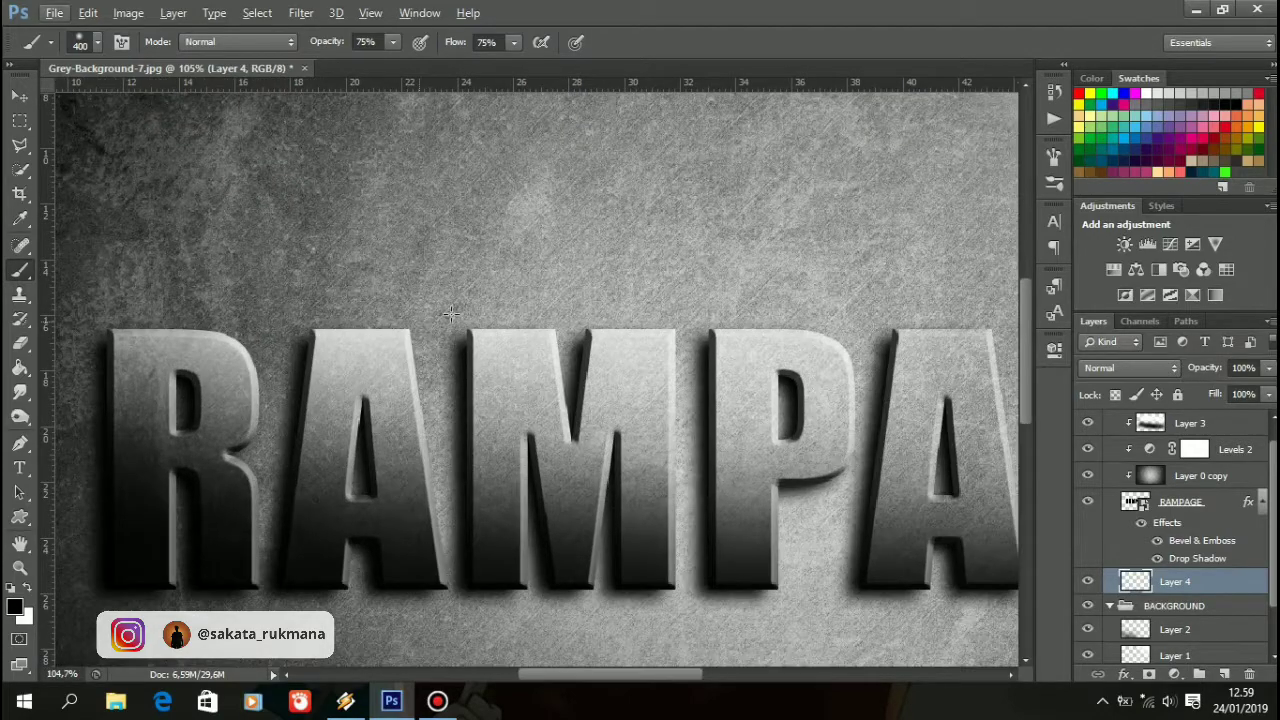
{"action": "right_click", "coordinate": [482, 258]}
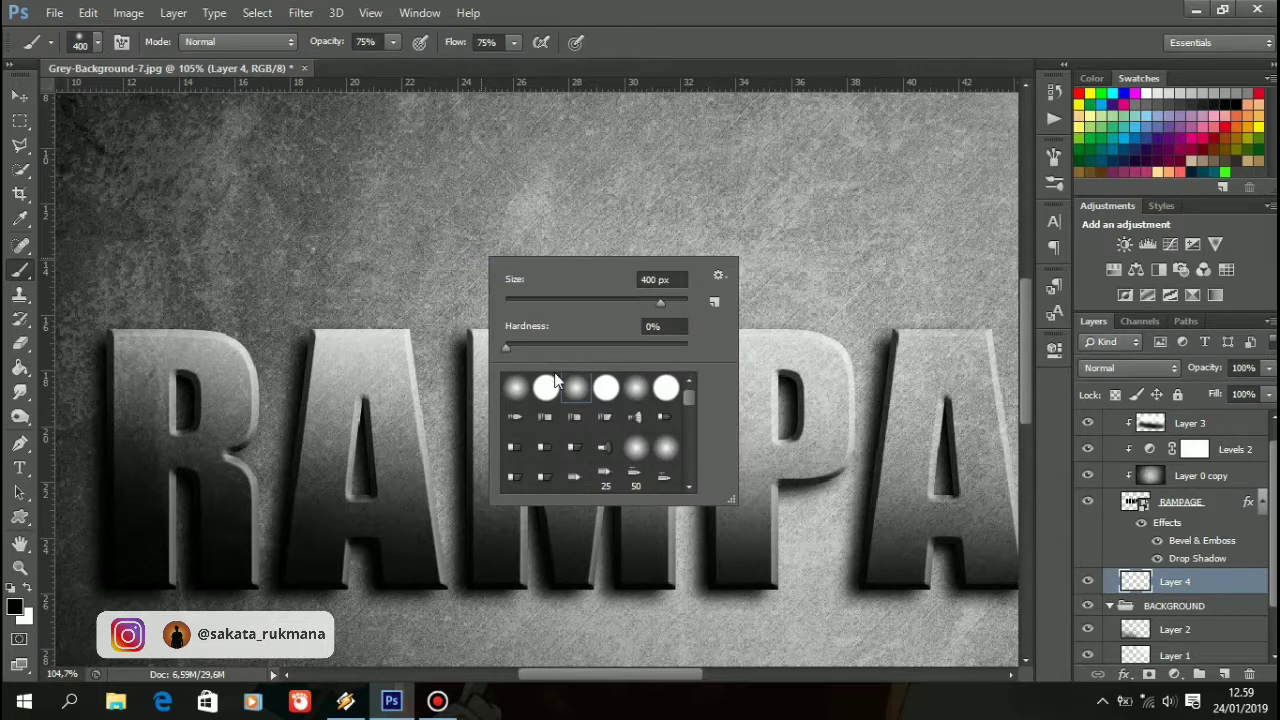
{"action": "left_click_drag", "start_coordinate": [659, 301], "coordinate": [592, 303]}
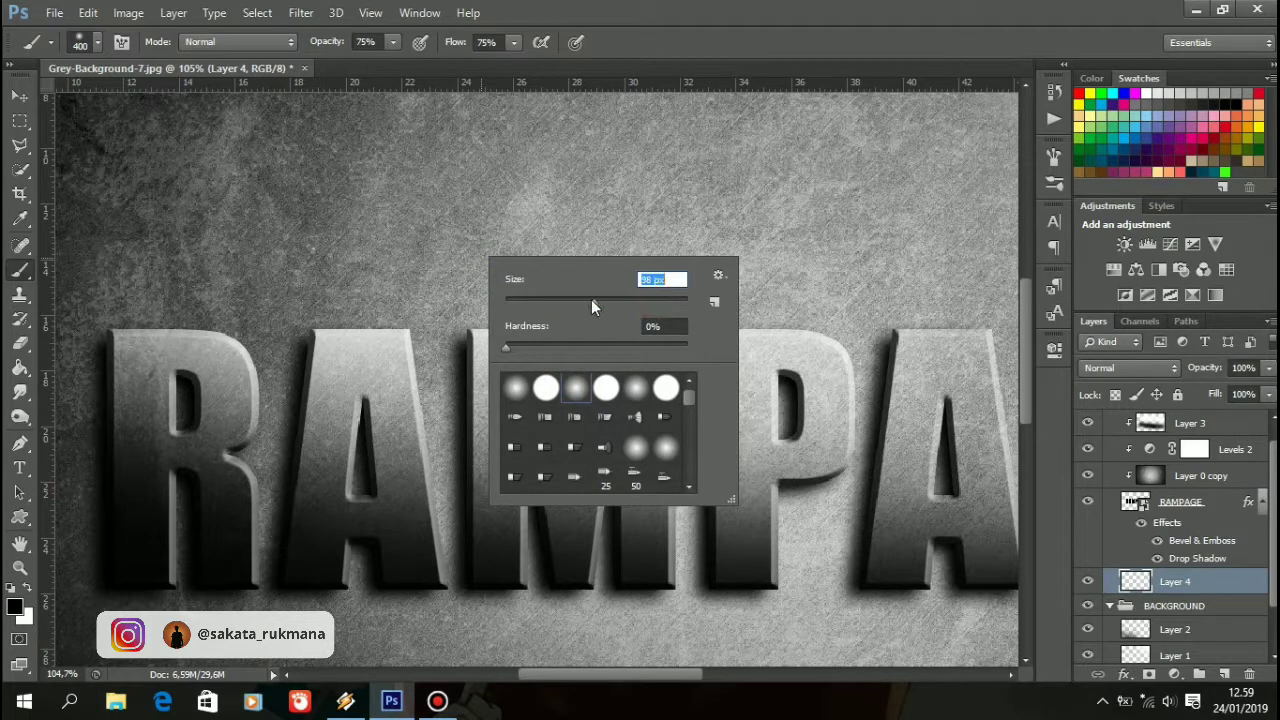
{"action": "left_click", "coordinate": [678, 8]}
{"action": "left_click_drag", "start_coordinate": [548, 204], "coordinate": [566, 209]}
{"action": "key", "text": "ctrl+z"}
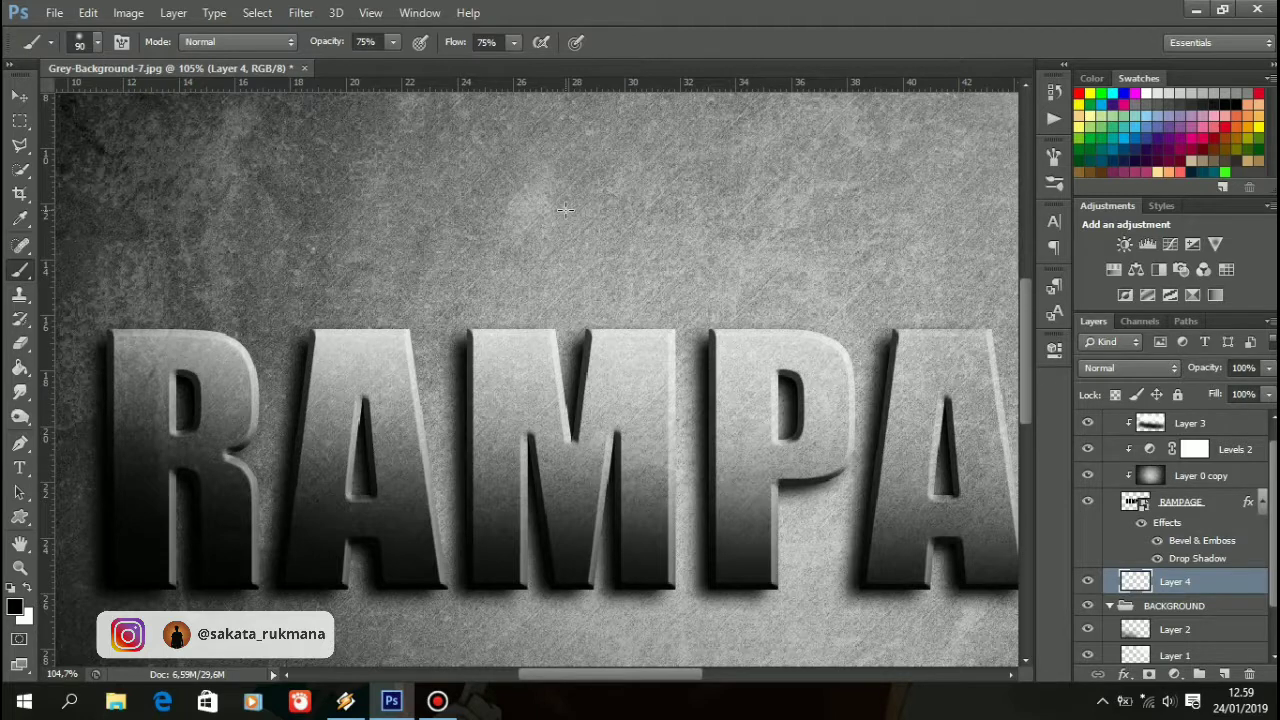
{"action": "left_click", "coordinate": [565, 209]}
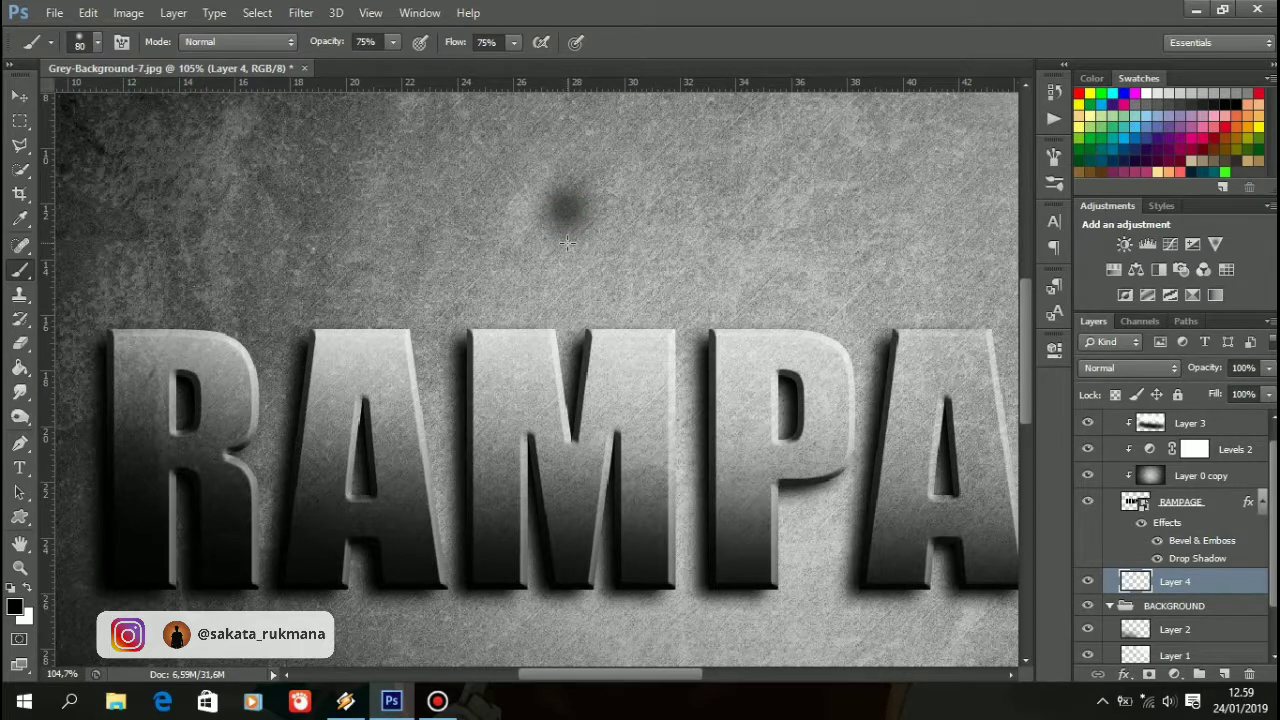
{"action": "key", "text": "ctrl+z"}
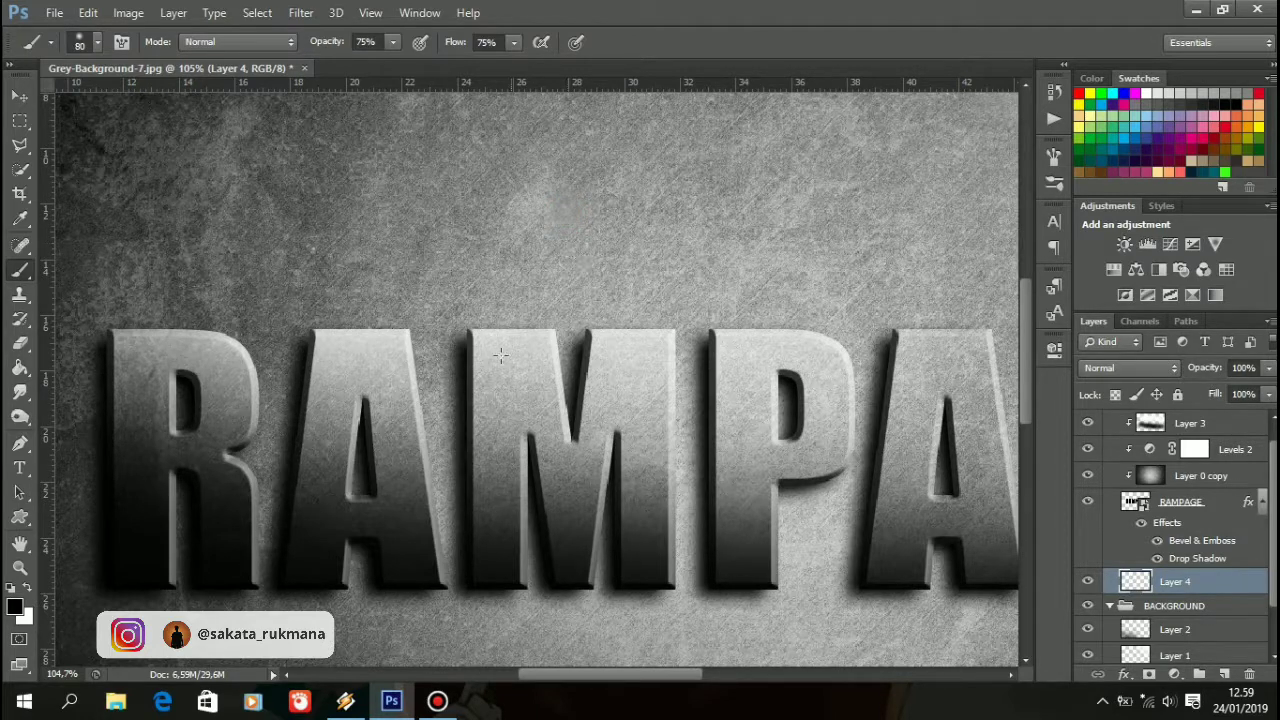
{"action": "scroll", "coordinate": [470, 362], "scroll_direction": "up", "scroll_amount": 3}
{"action": "scroll", "coordinate": [470, 341], "scroll_direction": "up", "scroll_amount": 2}
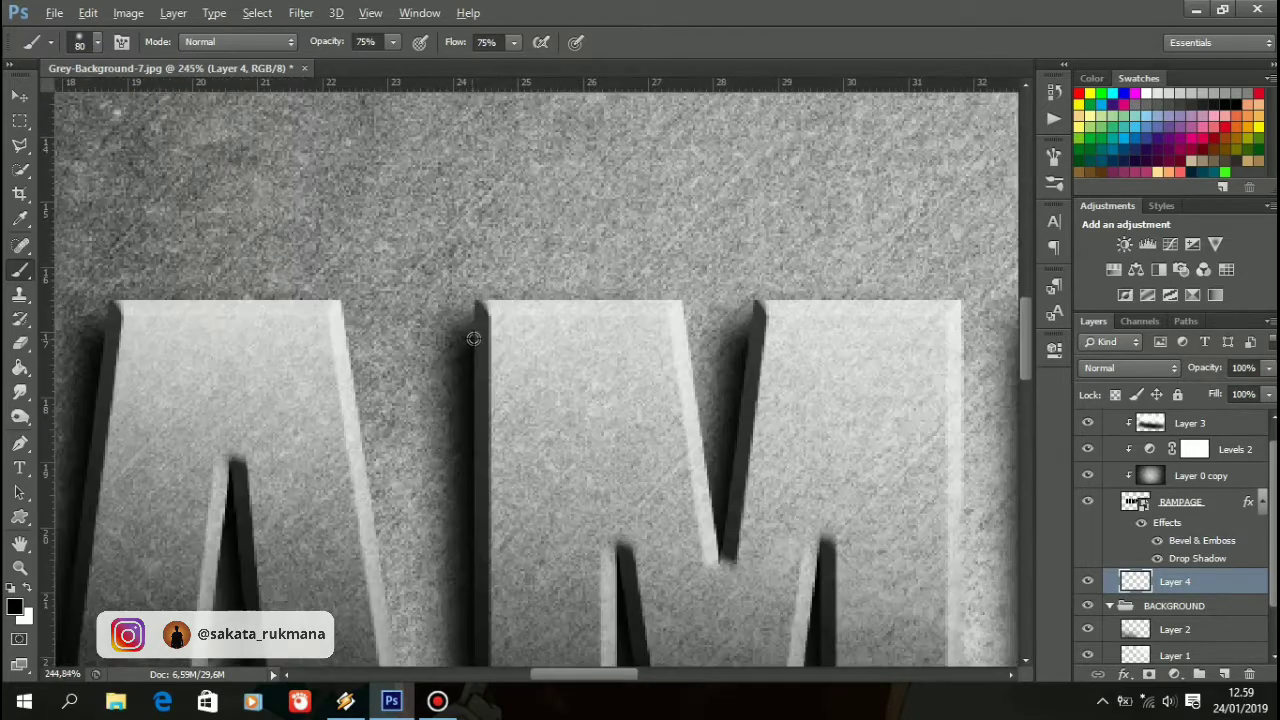
{"action": "scroll", "coordinate": [478, 322], "scroll_direction": "up", "scroll_amount": 2}
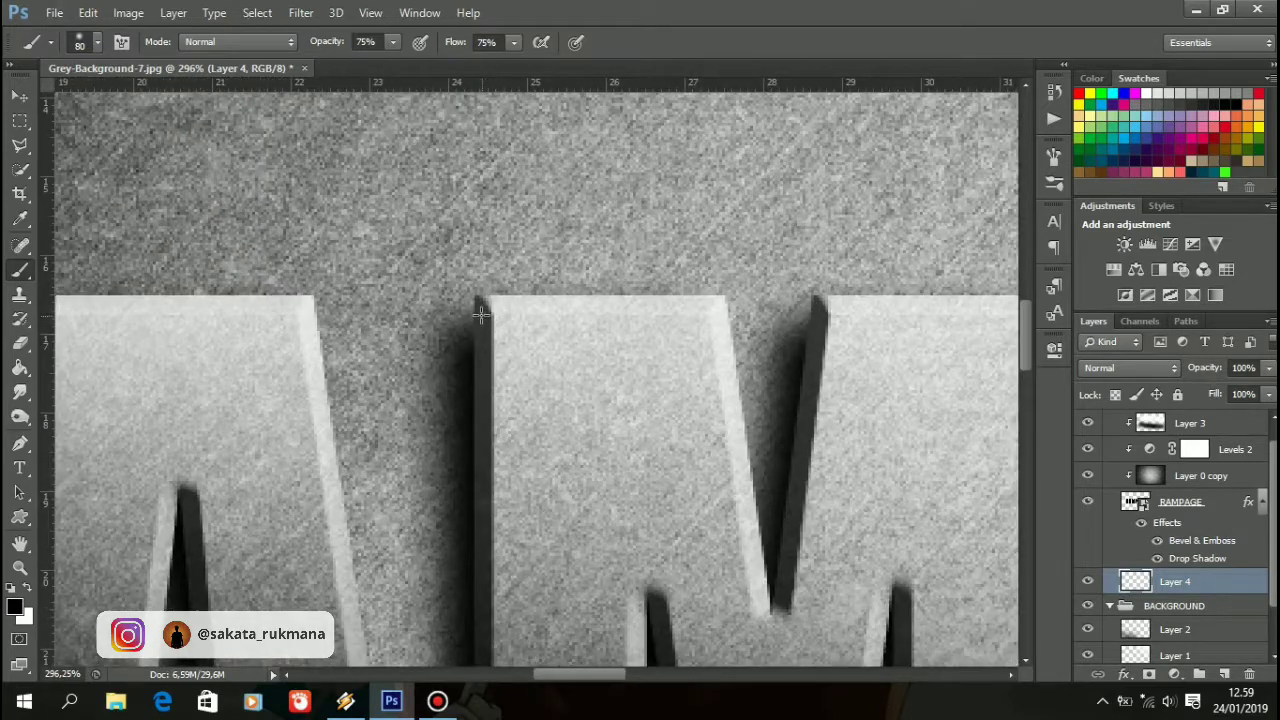
{"action": "left_click", "coordinate": [479, 318]}
{"action": "key", "text": "ctrl+z"}
{"action": "left_click", "coordinate": [474, 302]}
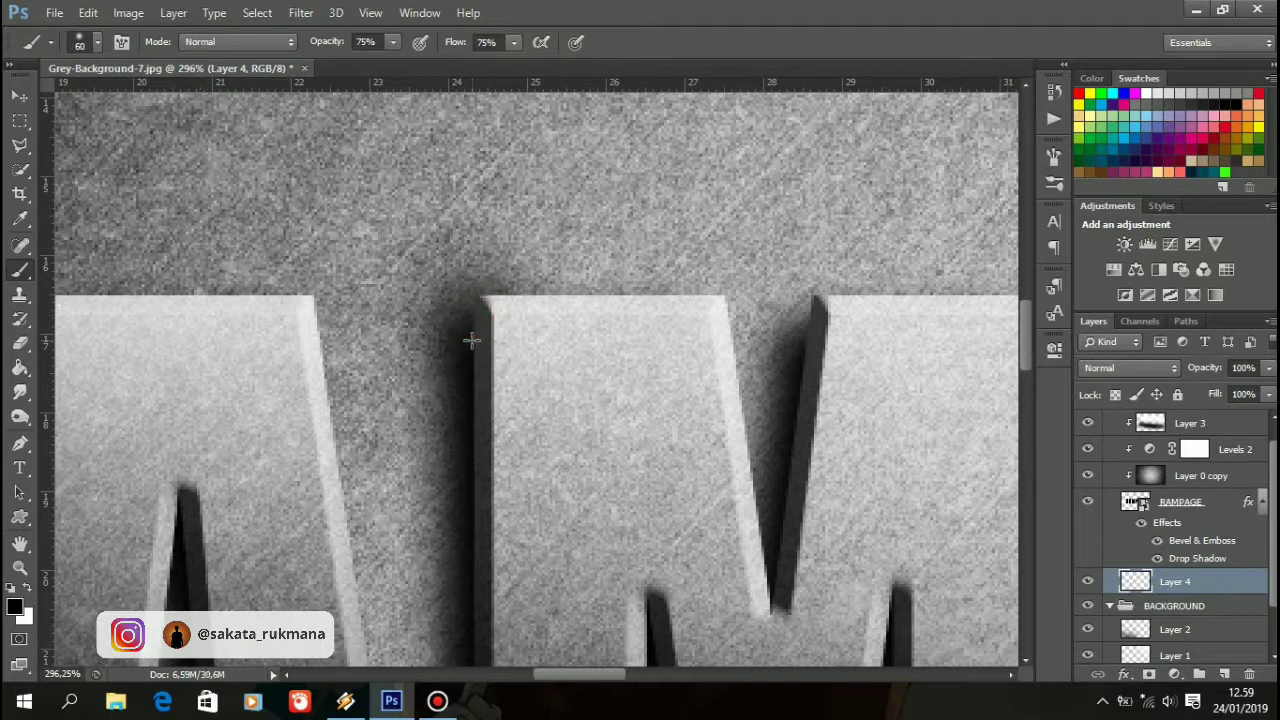
{"action": "key", "text": "ctrl+z"}
{"action": "left_click", "coordinate": [531, 346]}
{"action": "key", "text": "ctrl+z"}
{"action": "left_click", "coordinate": [531, 354]}
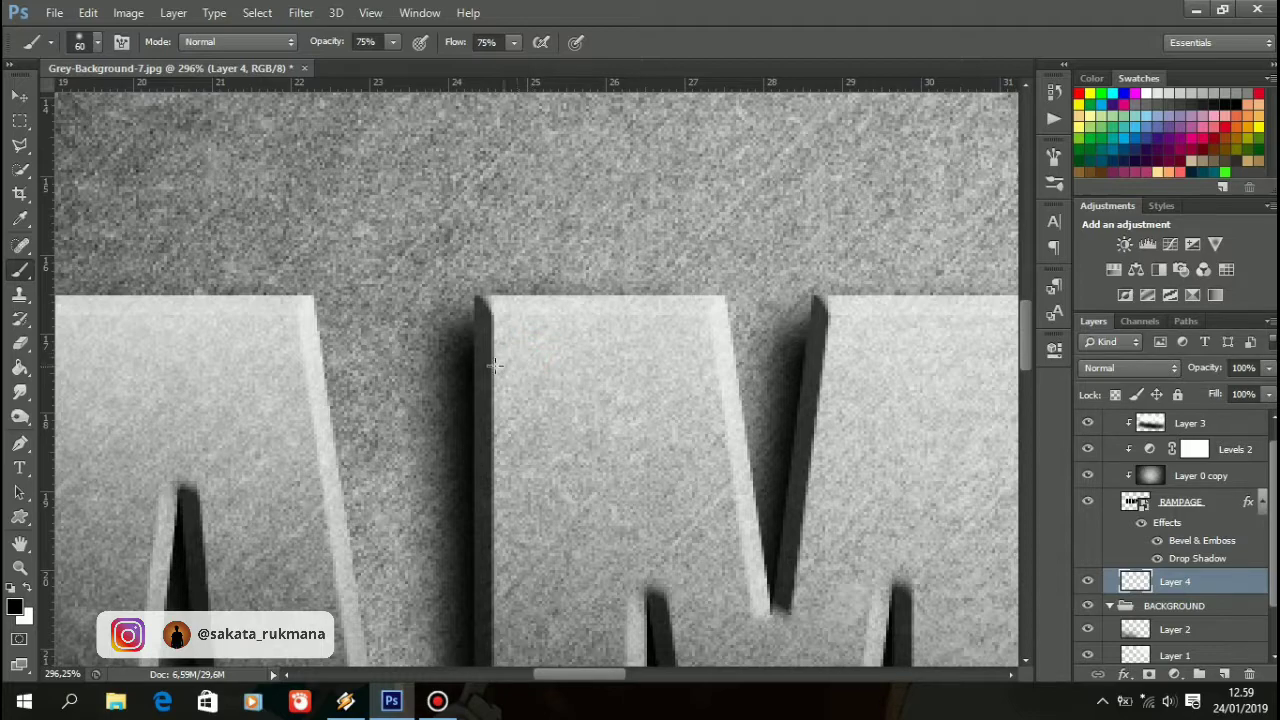
{"action": "left_click", "coordinate": [483, 354]}
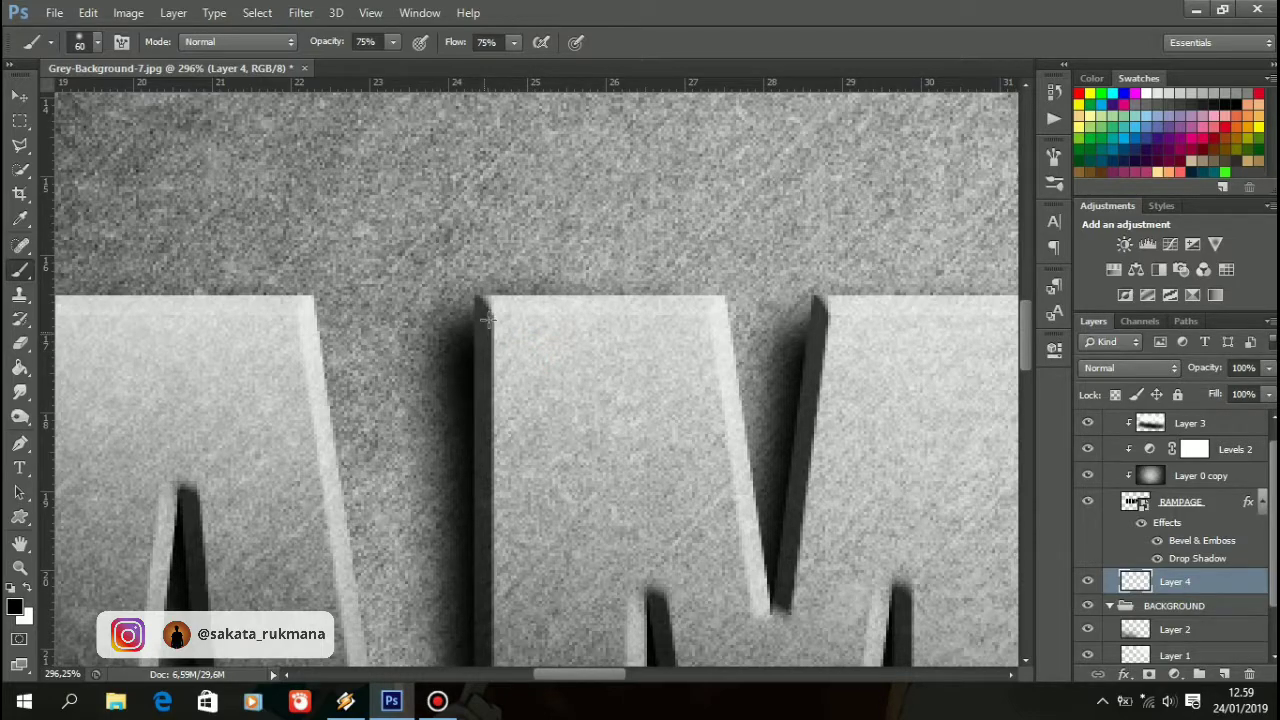
{"action": "left_click", "coordinate": [486, 318]}
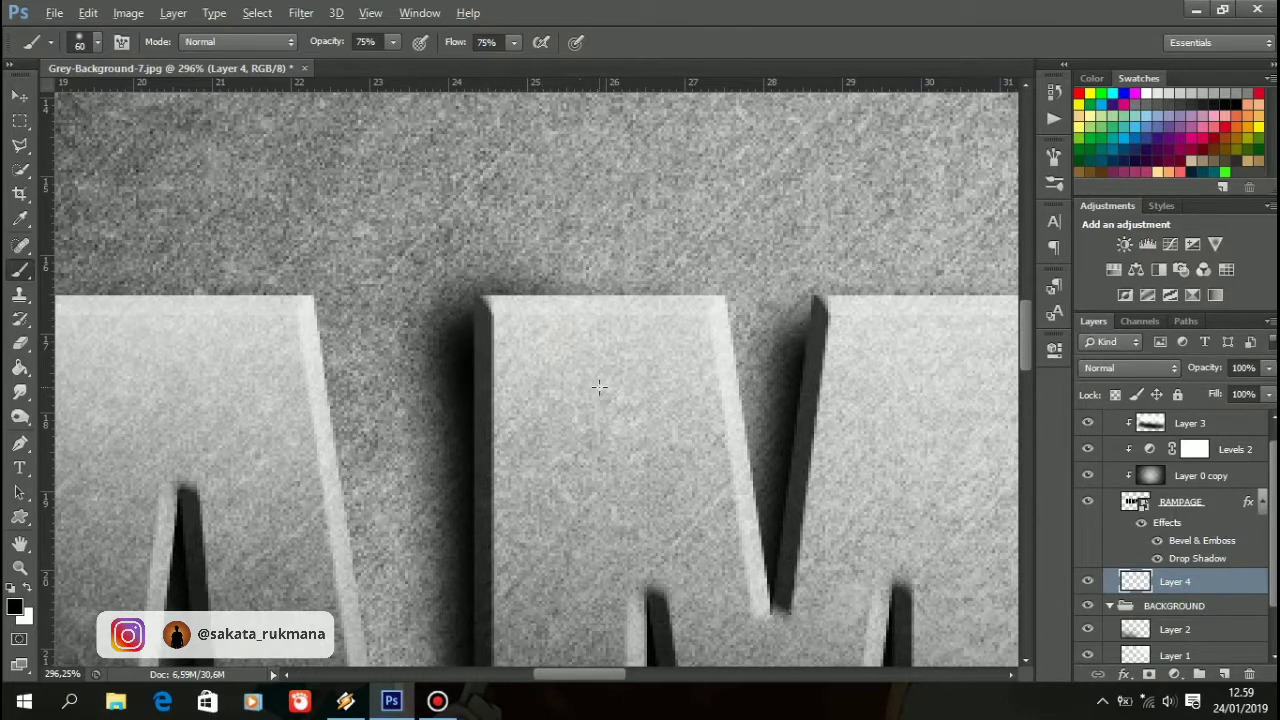
{"action": "scroll", "coordinate": [599, 387], "scroll_direction": "down", "scroll_amount": 4}
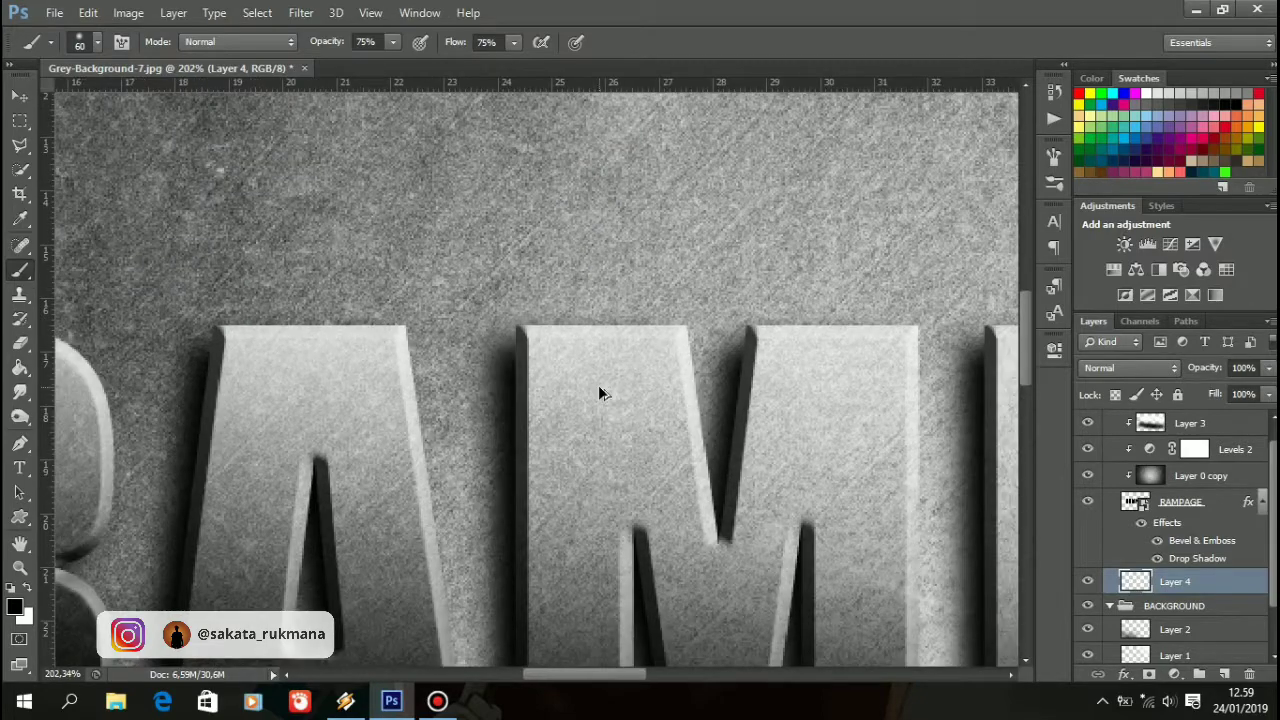
{"action": "key", "text": "ctrl+shift+bracketright"}
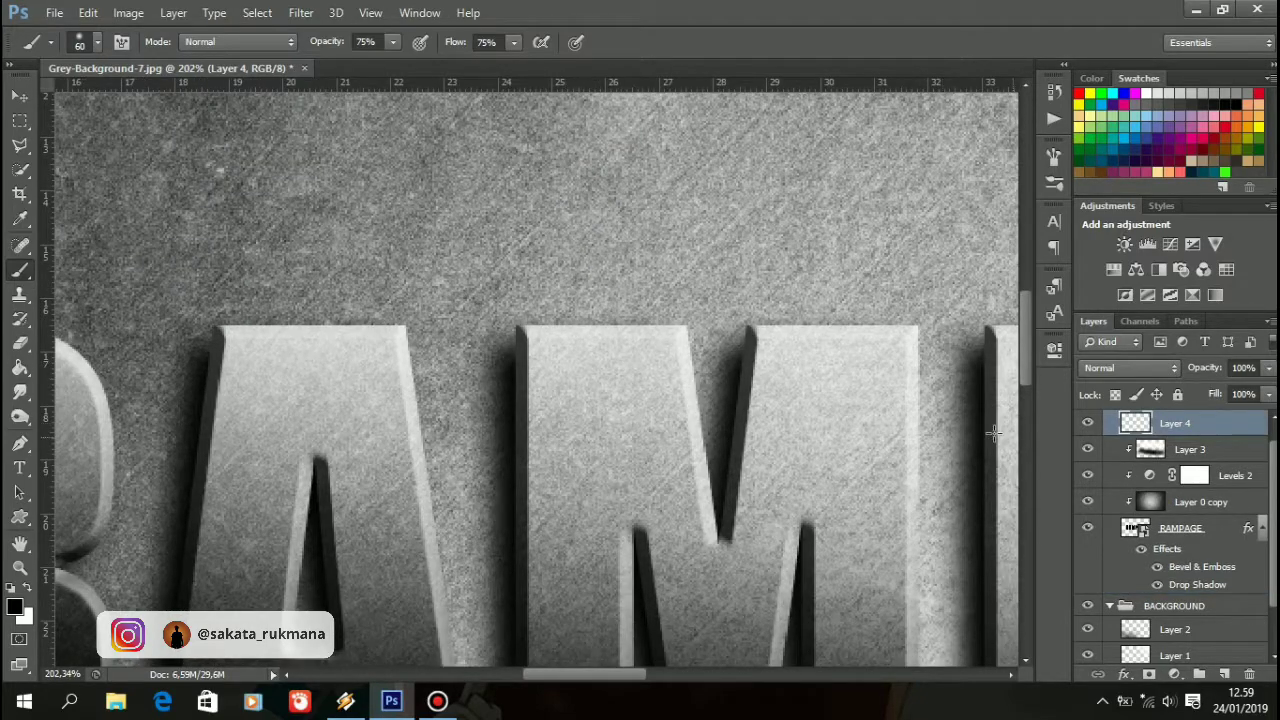
{"action": "left_click_drag", "start_coordinate": [1190, 462], "coordinate": [1185, 582]}
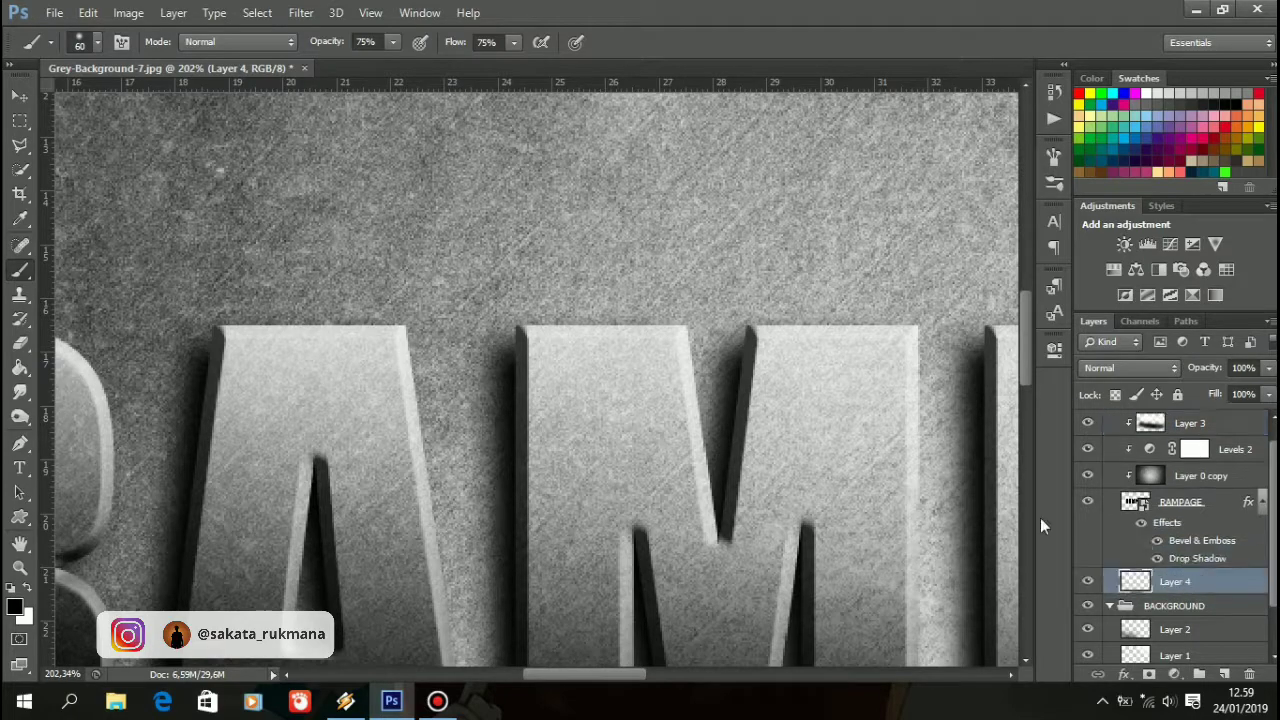
Paint soft black shadows with a 50 px brush behind the upper-left corners of the M's two stems on Layer 4.
{"action": "left_click", "coordinate": [558, 345]}
{"action": "mouse_move", "coordinate": [517, 365]}
{"action": "left_mouse_down"}
{"action": "mouse_move", "coordinate": [517, 377]}
{"action": "mouse_move", "coordinate": [523, 360]}
{"action": "left_mouse_up"}
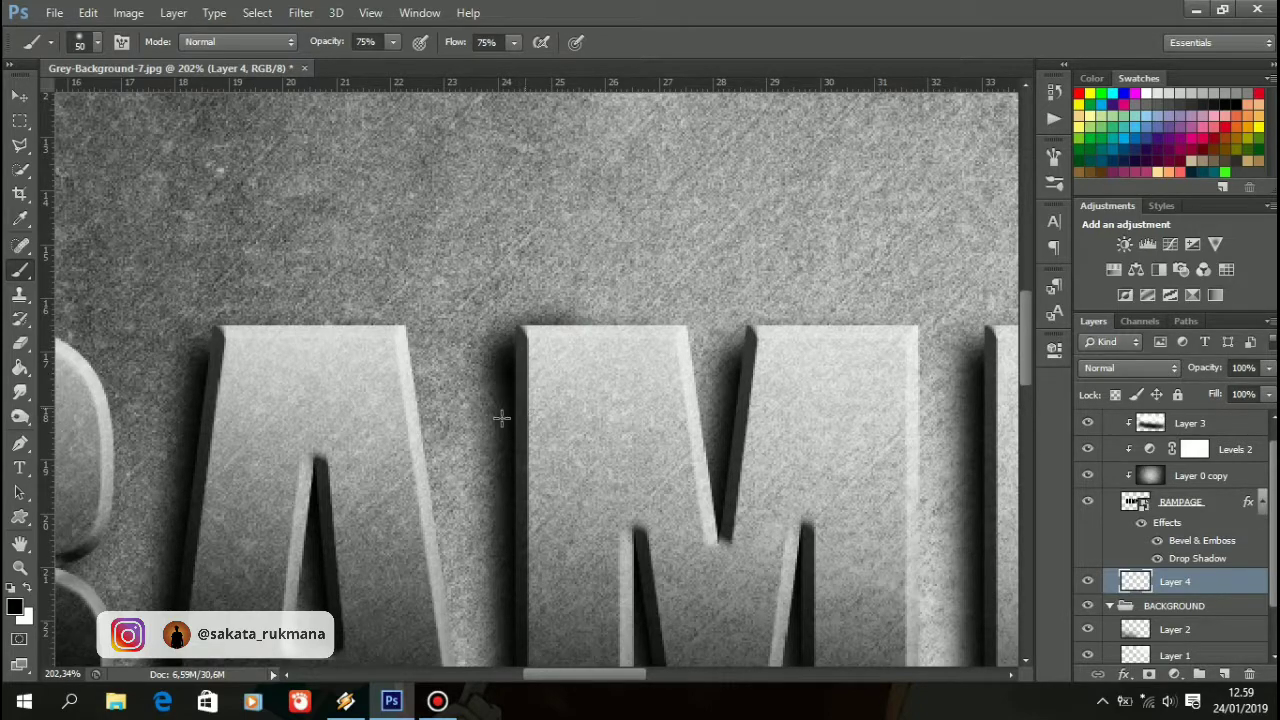
{"action": "mouse_move", "coordinate": [745, 400]}
{"action": "left_mouse_down"}
{"action": "mouse_move", "coordinate": [757, 409]}
{"action": "mouse_move", "coordinate": [765, 355]}
{"action": "left_mouse_up"}
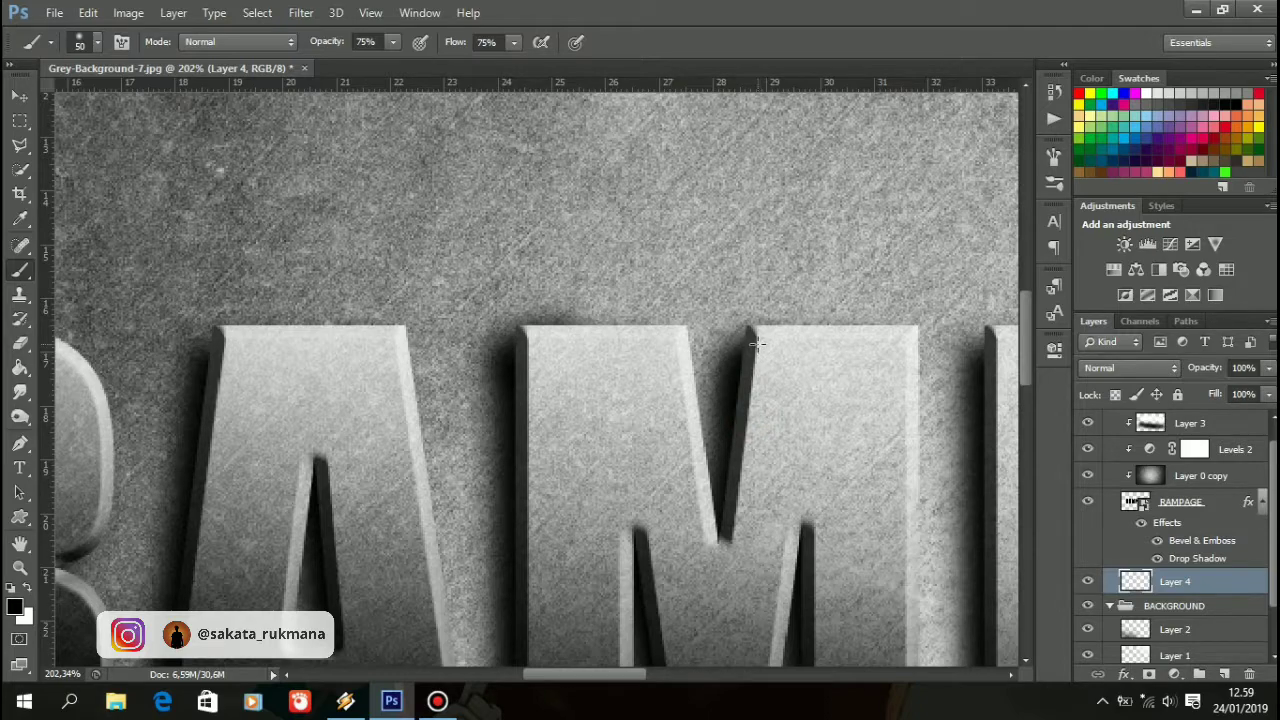
{"action": "left_click", "coordinate": [757, 344]}
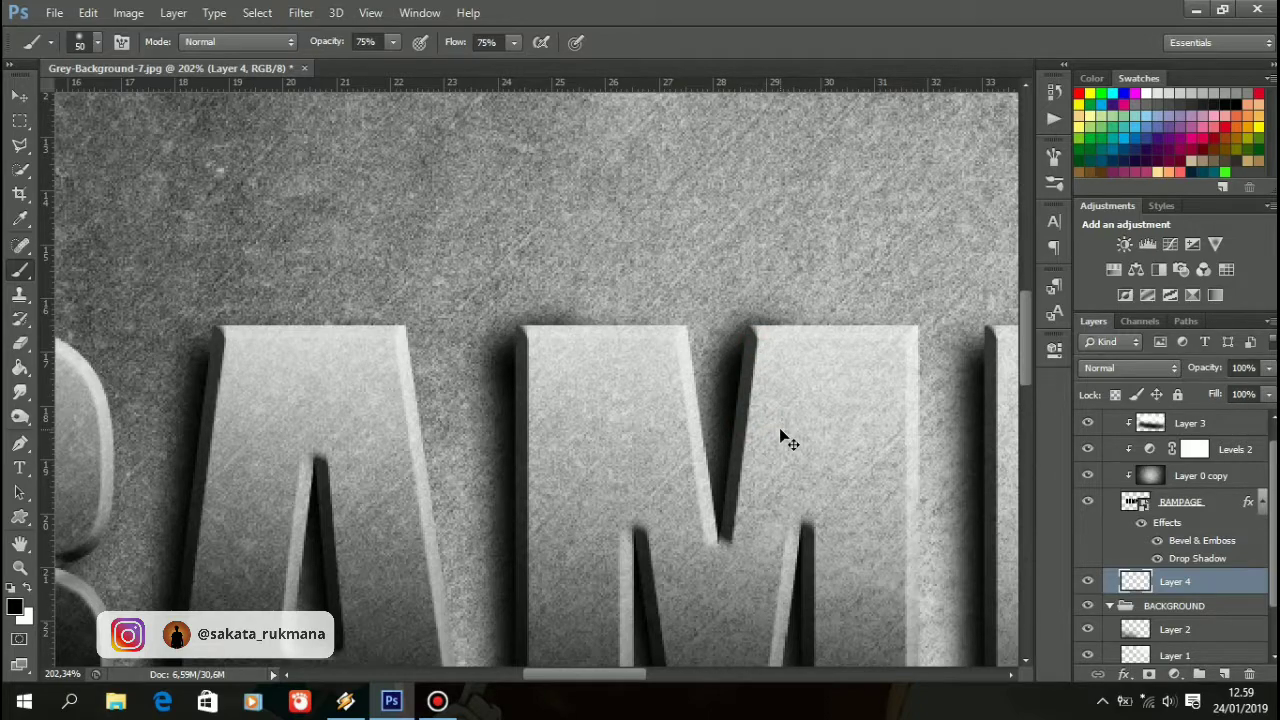
Undo the last two shadow strokes and repaint a soft black shadow behind the upper-left corner of the M's right stem.
{"action": "key", "text": "ctrl+alt+z"}
{"action": "key", "text": "ctrl+alt+z"}
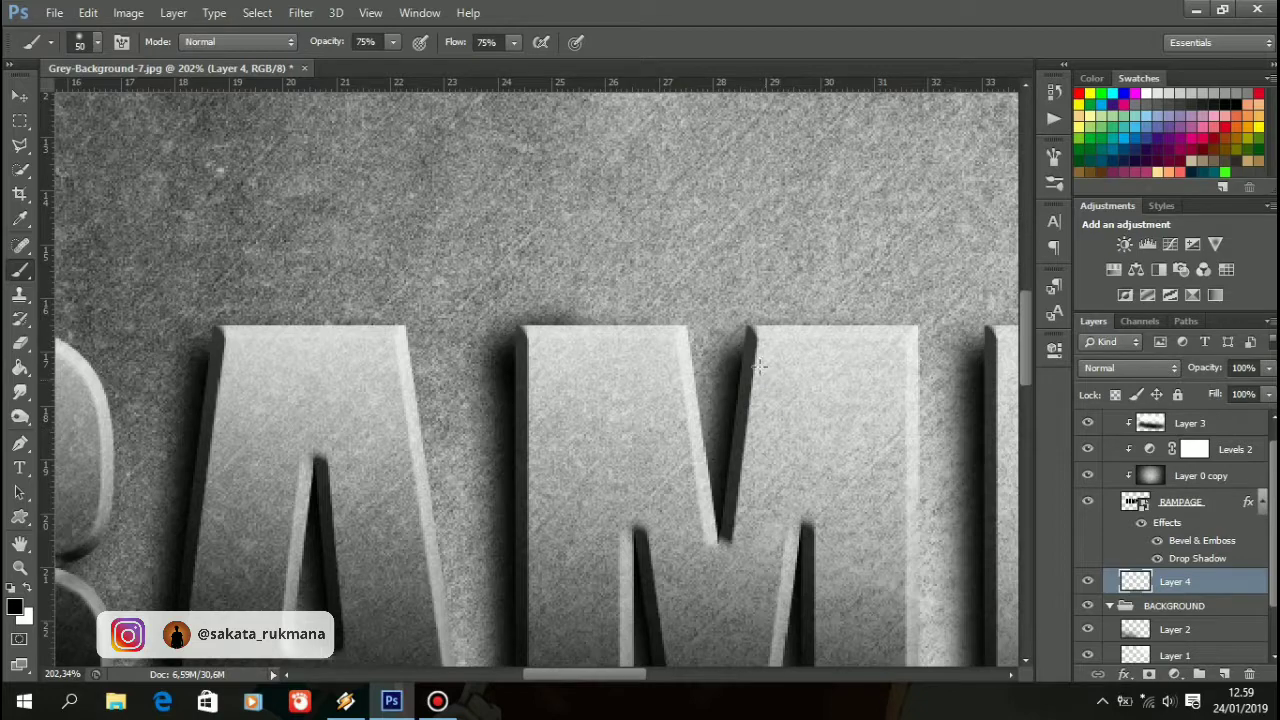
{"action": "left_click", "coordinate": [754, 346]}
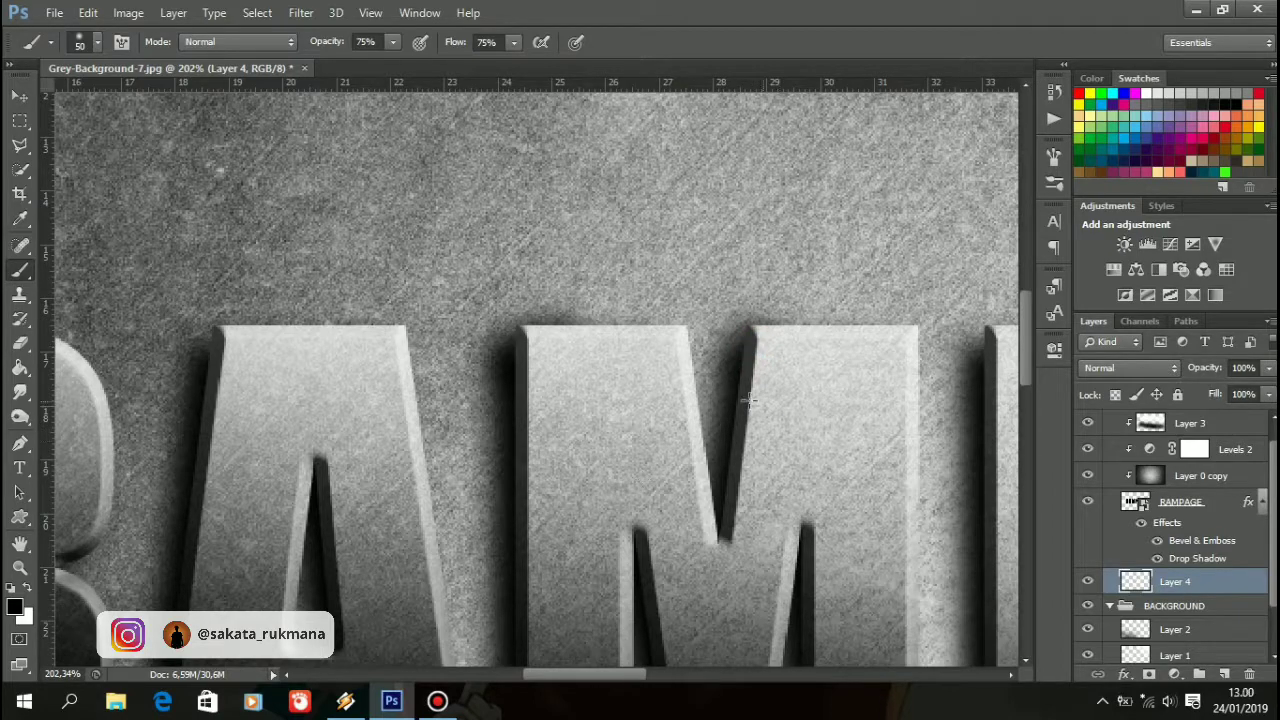
Paint soft black shadows on Layer 4 behind the upper-left corners of the P and the second A.
{"action": "left_click_drag", "start_coordinate": [841, 398], "coordinate": [462, 378]}
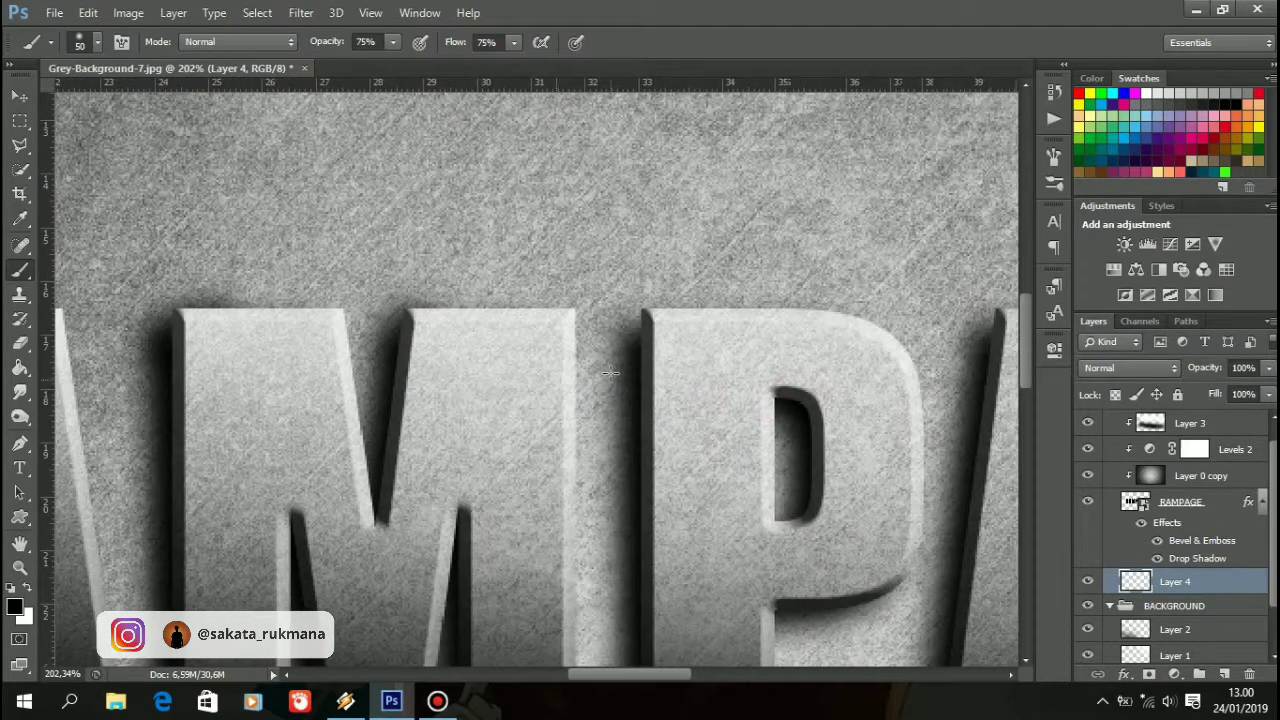
{"action": "left_click", "coordinate": [667, 341]}
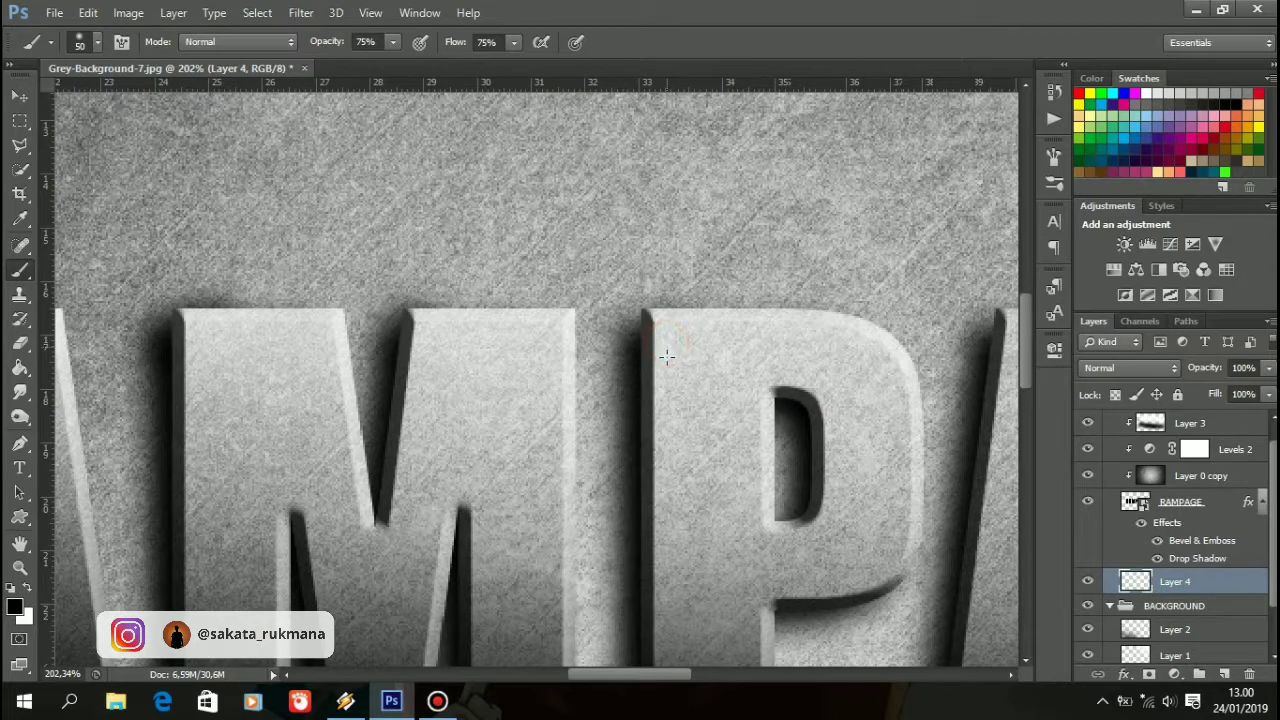
{"action": "left_click", "coordinate": [665, 337]}
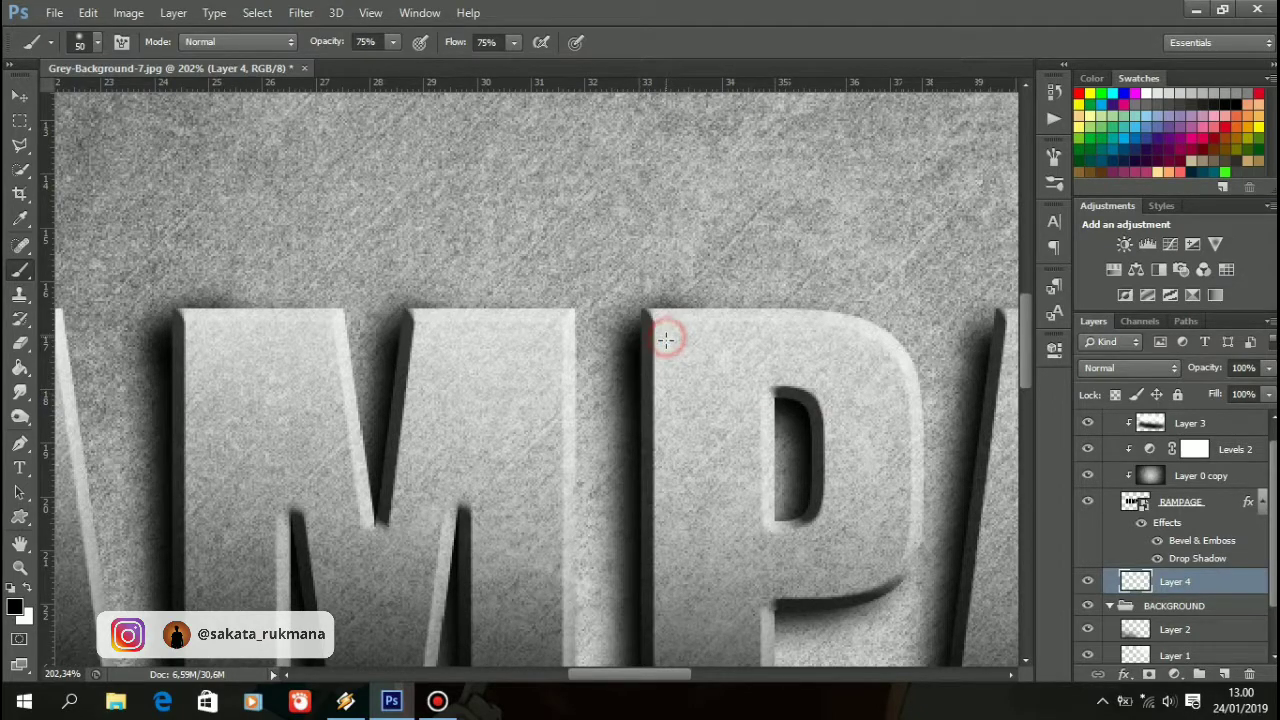
{"action": "mouse_move", "coordinate": [820, 512]}
{"action": "left_mouse_down"}
{"action": "mouse_move", "coordinate": [693, 459]}
{"action": "mouse_move", "coordinate": [440, 452]}
{"action": "left_mouse_up"}
{"action": "left_click", "coordinate": [634, 320]}
{"action": "left_click", "coordinate": [652, 286]}
{"action": "left_click", "coordinate": [630, 297]}
{"action": "left_click", "coordinate": [623, 277]}
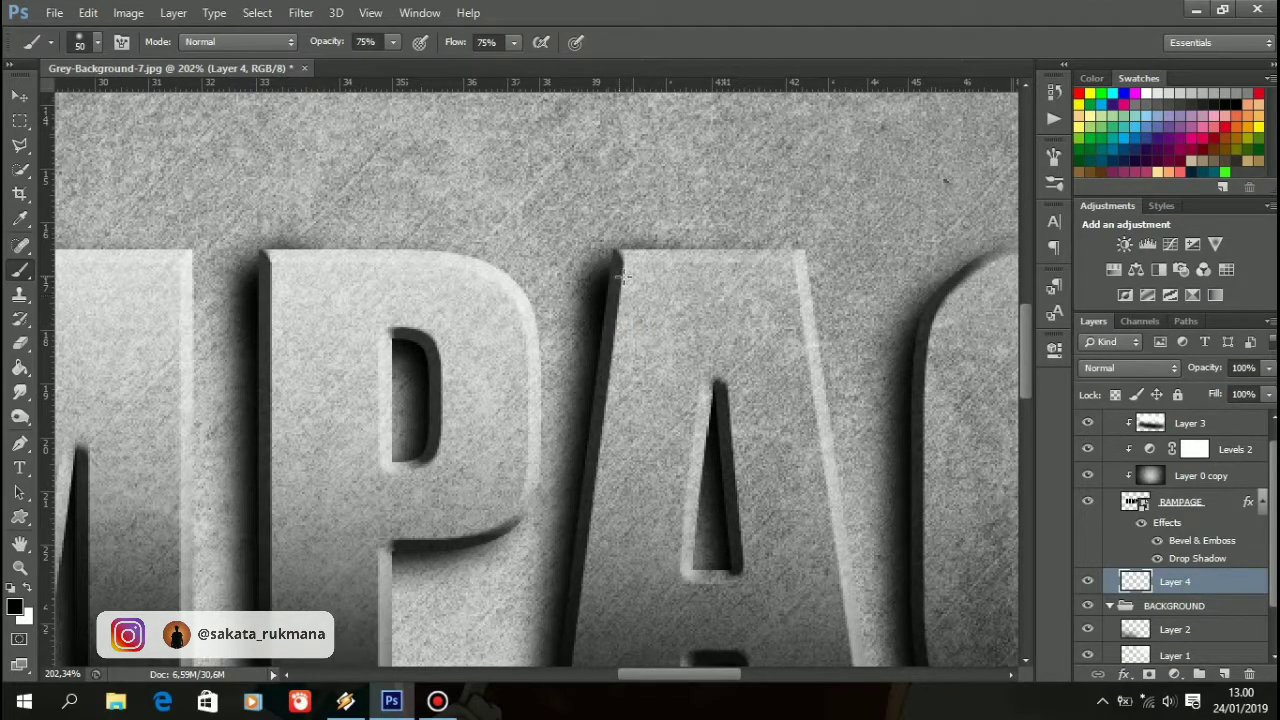
Darken the inside of the second A's triangular counter and the gap between its legs with soft black brush strokes.
{"action": "left_click_drag", "start_coordinate": [703, 540], "coordinate": [649, 337]}
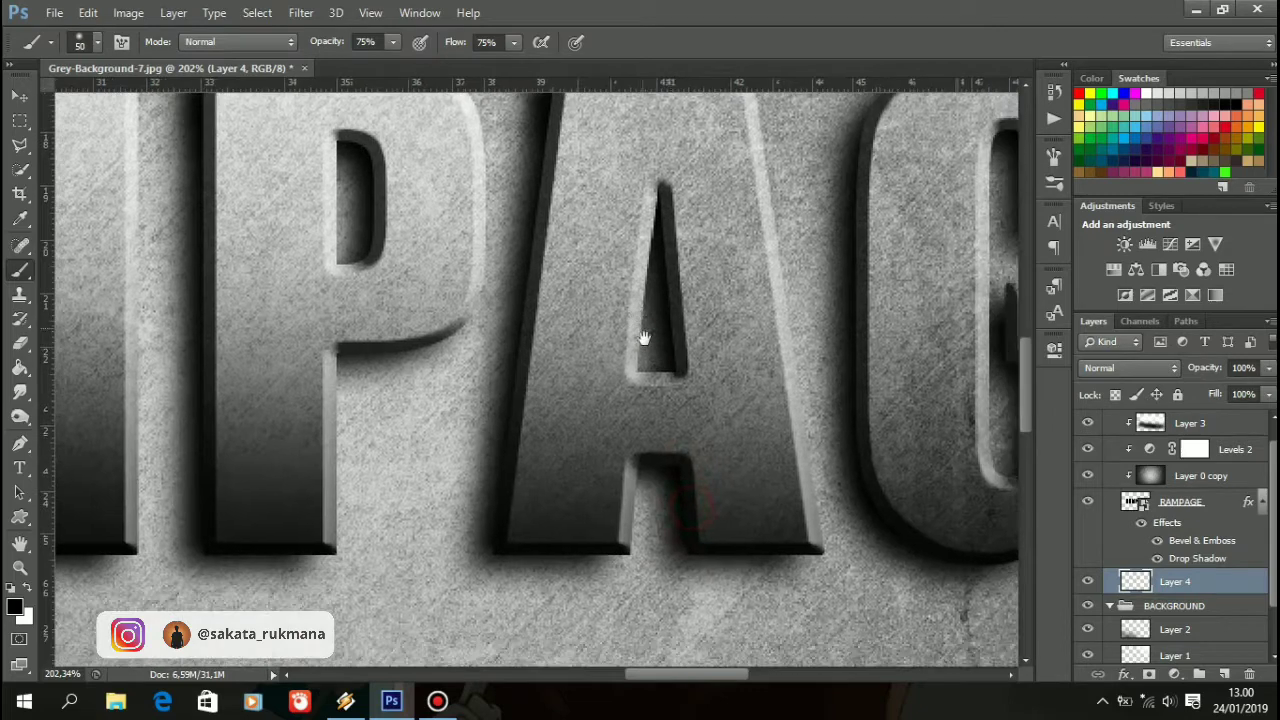
{"action": "left_click", "coordinate": [680, 300]}
{"action": "mouse_move", "coordinate": [664, 446]}
{"action": "left_mouse_down"}
{"action": "mouse_move", "coordinate": [703, 543]}
{"action": "mouse_move", "coordinate": [726, 517]}
{"action": "mouse_move", "coordinate": [777, 531]}
{"action": "mouse_move", "coordinate": [780, 548]}
{"action": "left_mouse_up"}
Paint soft black shadows inside the G's opening, beneath its upper arm and beside its inner spur.
{"action": "mouse_move", "coordinate": [888, 423]}
{"action": "left_mouse_down"}
{"action": "mouse_move", "coordinate": [758, 443]}
{"action": "mouse_move", "coordinate": [620, 486]}
{"action": "left_mouse_up"}
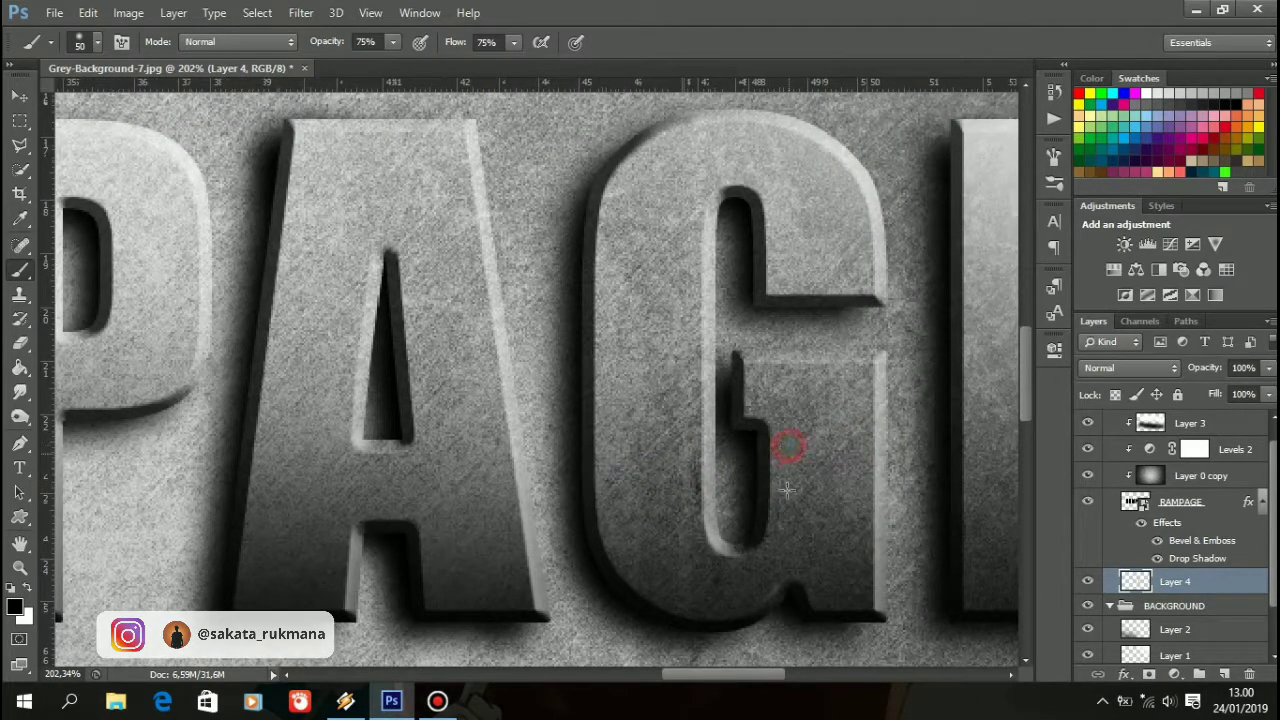
{"action": "left_click_drag", "start_coordinate": [766, 523], "coordinate": [760, 545]}
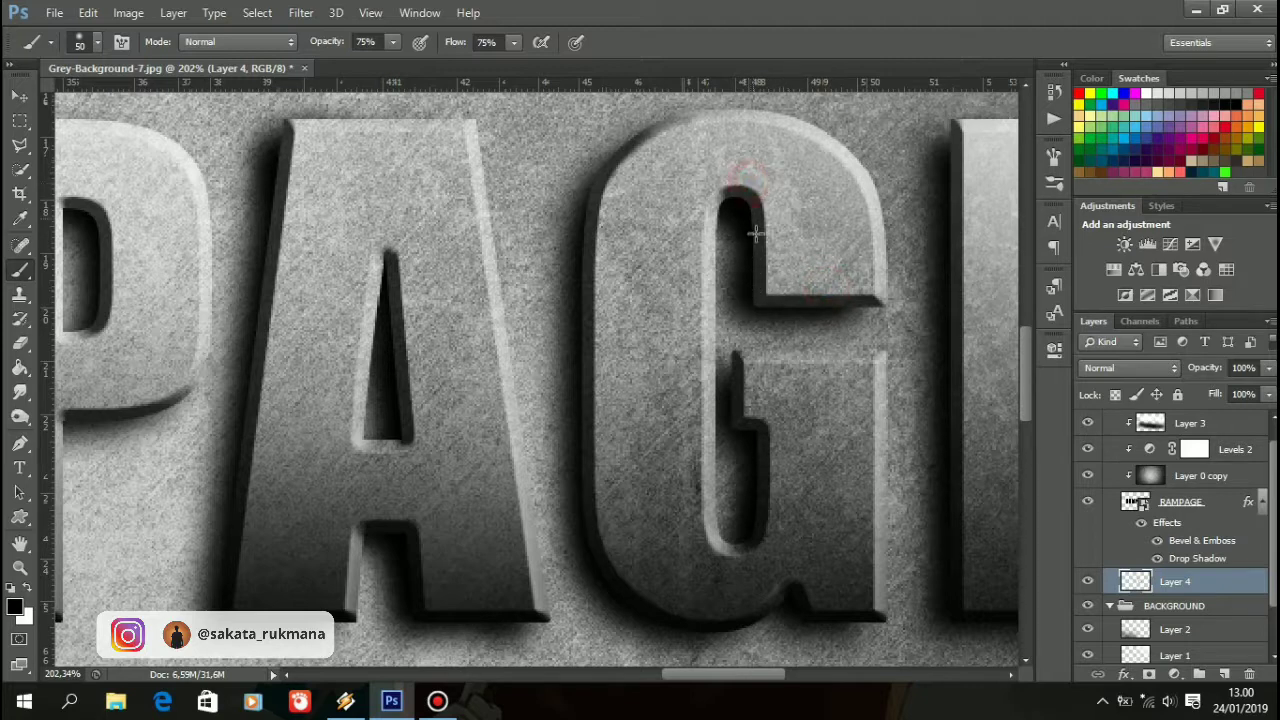
{"action": "left_click_drag", "start_coordinate": [751, 184], "coordinate": [756, 273]}
{"action": "mouse_move", "coordinate": [840, 285]}
{"action": "left_mouse_down"}
{"action": "mouse_move", "coordinate": [800, 297]}
{"action": "mouse_move", "coordinate": [824, 303]}
{"action": "left_mouse_up"}
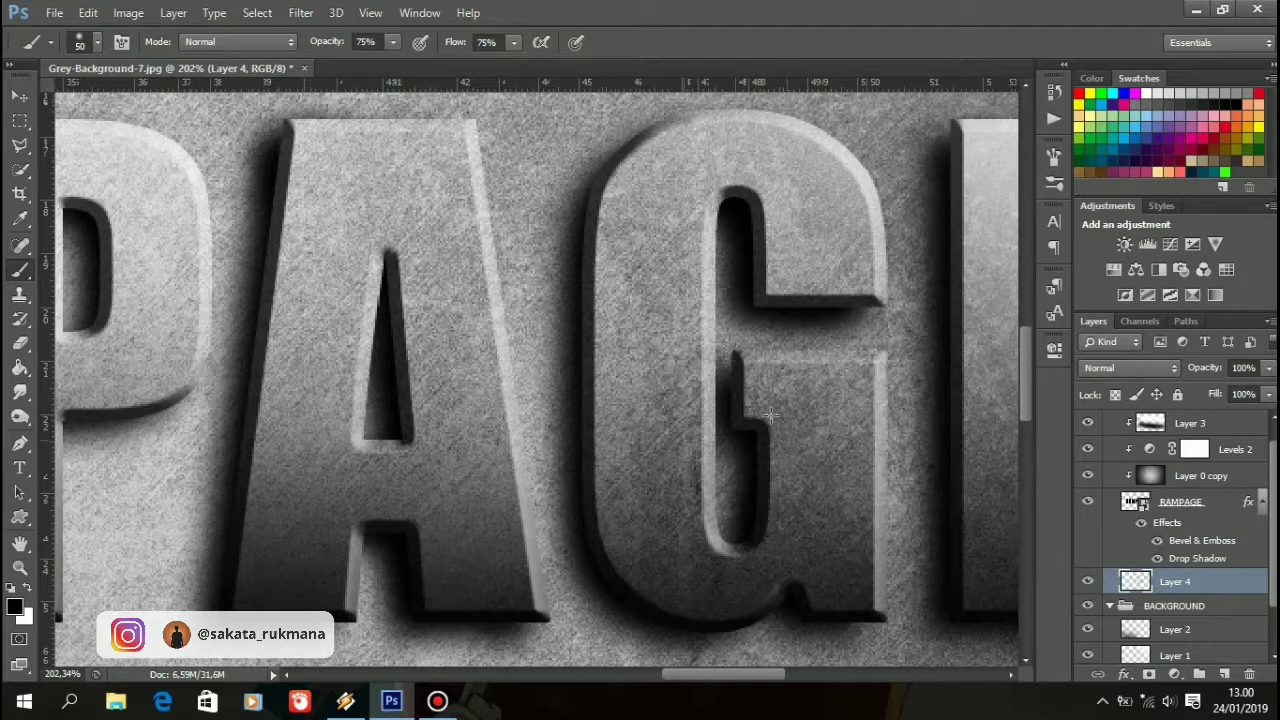
{"action": "mouse_move", "coordinate": [752, 384]}
{"action": "left_mouse_down"}
{"action": "mouse_move", "coordinate": [737, 366]}
{"action": "mouse_move", "coordinate": [733, 407]}
{"action": "left_mouse_up"}
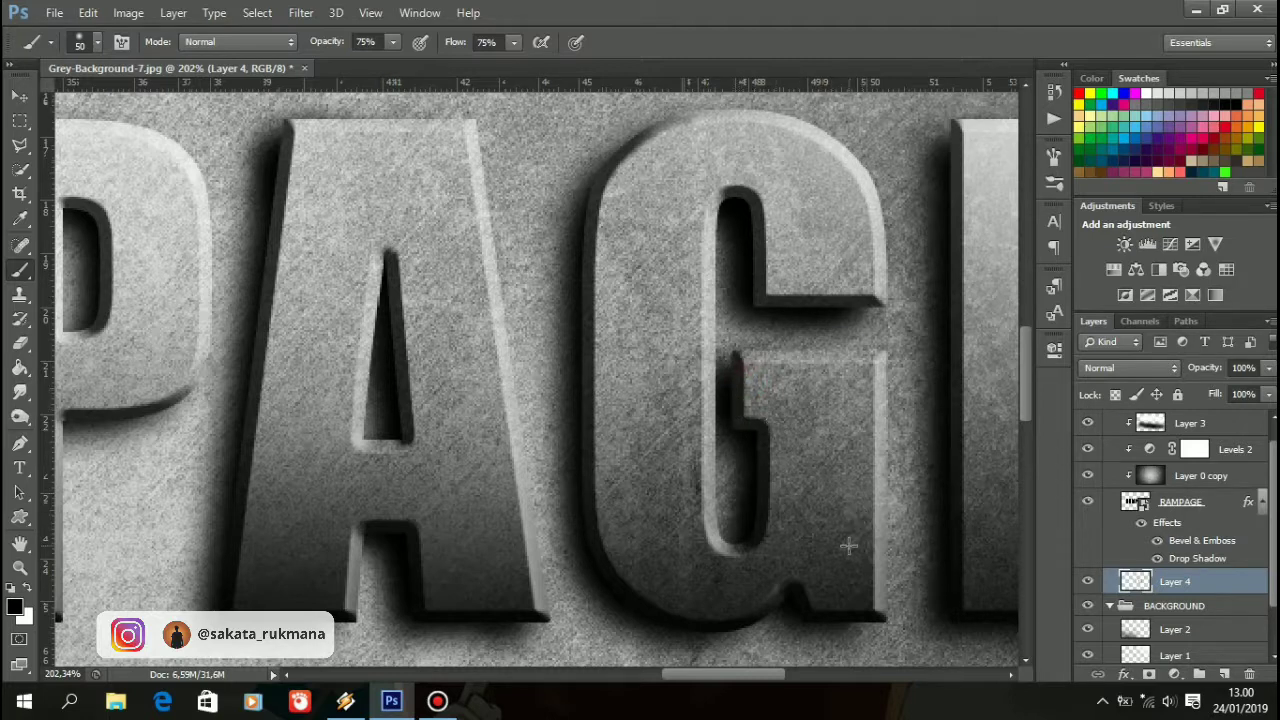
Paint soft black shadows under the lower-right foot of the G and around its bottom notch.
{"action": "left_click_drag", "start_coordinate": [846, 560], "coordinate": [774, 394]}
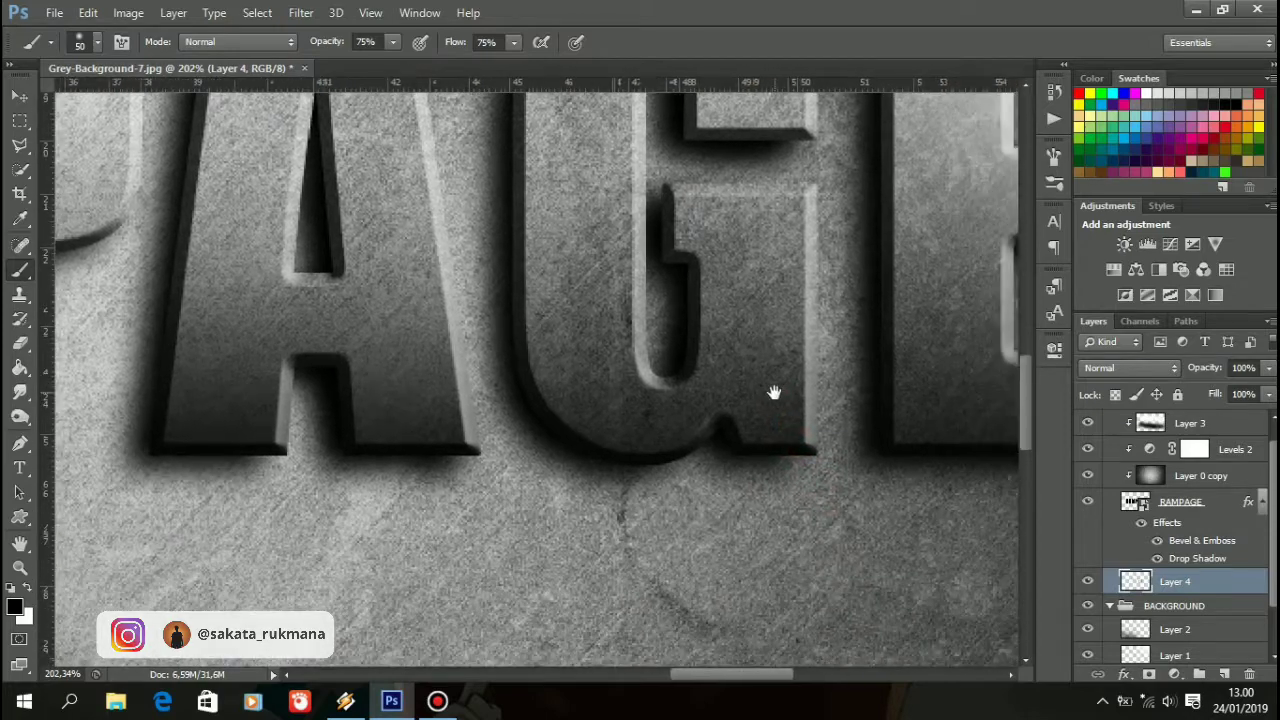
{"action": "left_click", "coordinate": [771, 457]}
{"action": "mouse_move", "coordinate": [766, 437]}
{"action": "left_mouse_down"}
{"action": "mouse_move", "coordinate": [766, 414]}
{"action": "mouse_move", "coordinate": [760, 437]}
{"action": "mouse_move", "coordinate": [730, 443]}
{"action": "left_mouse_up"}
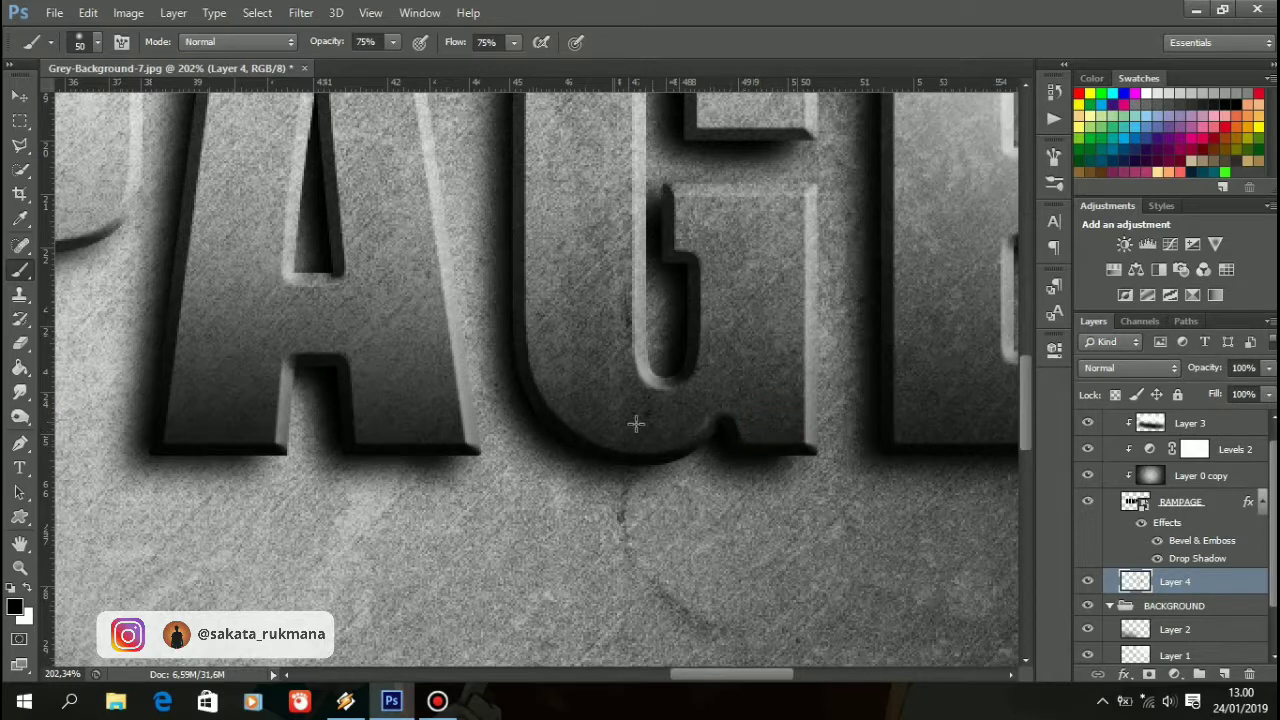
Deepen the soft black shadow along the left edge of the E's stem.
{"action": "left_click_drag", "start_coordinate": [780, 395], "coordinate": [514, 403]}
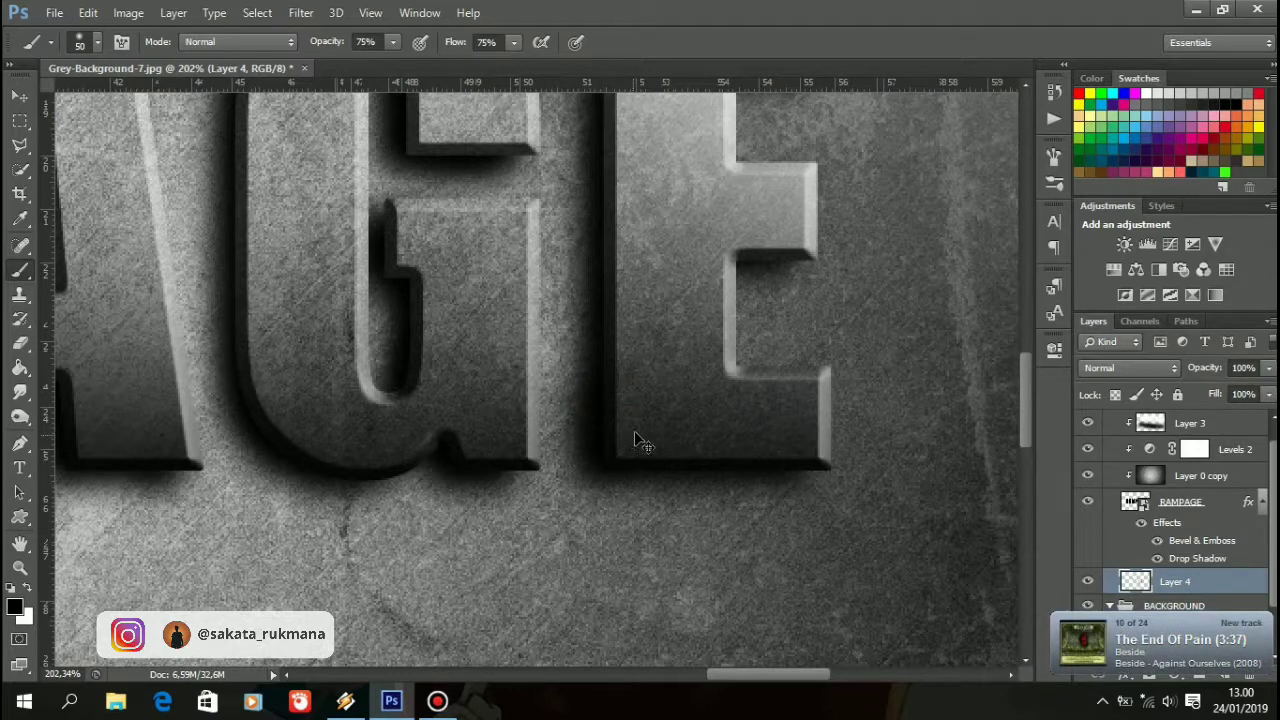
{"action": "left_click_drag", "start_coordinate": [637, 375], "coordinate": [633, 436]}
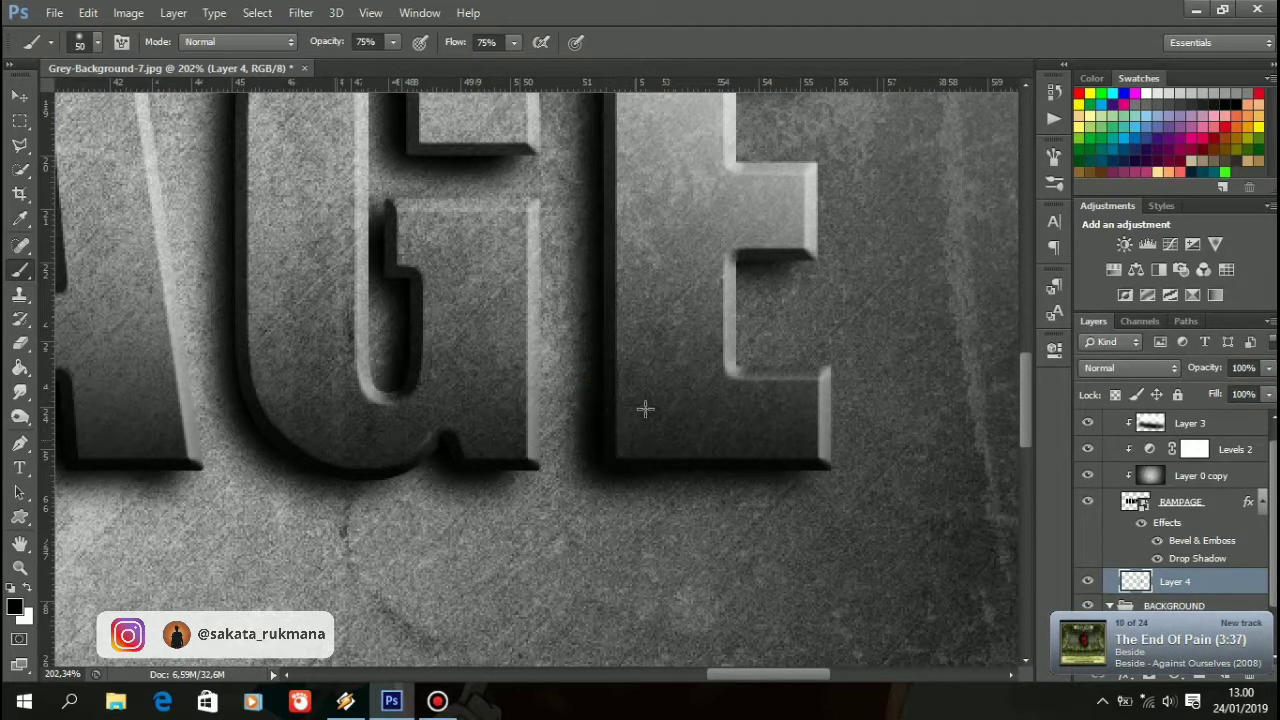
{"action": "mouse_move", "coordinate": [643, 294]}
{"action": "left_mouse_down"}
{"action": "mouse_move", "coordinate": [642, 503]}
{"action": "mouse_move", "coordinate": [650, 408]}
{"action": "left_mouse_up"}
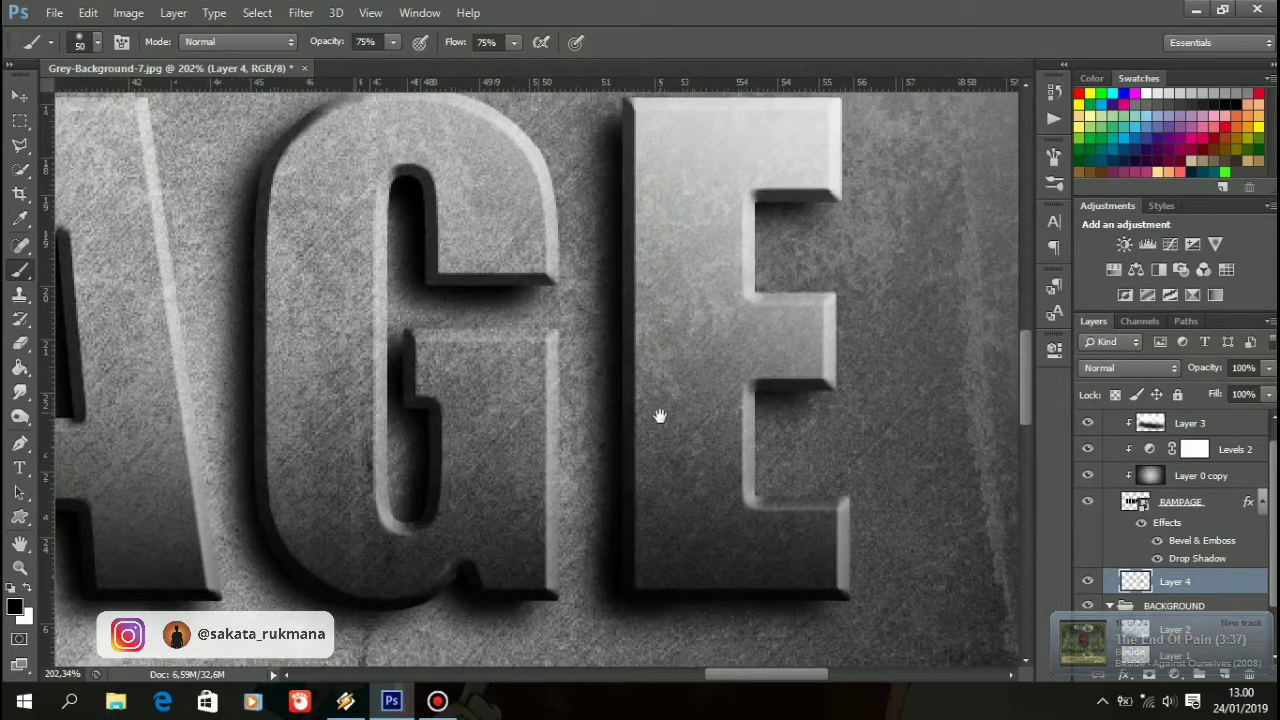
{"action": "left_click_drag", "start_coordinate": [683, 334], "coordinate": [683, 488]}
Paint soft black shadows beneath the upper and middle arms of the E.
{"action": "left_click", "coordinate": [785, 329]}
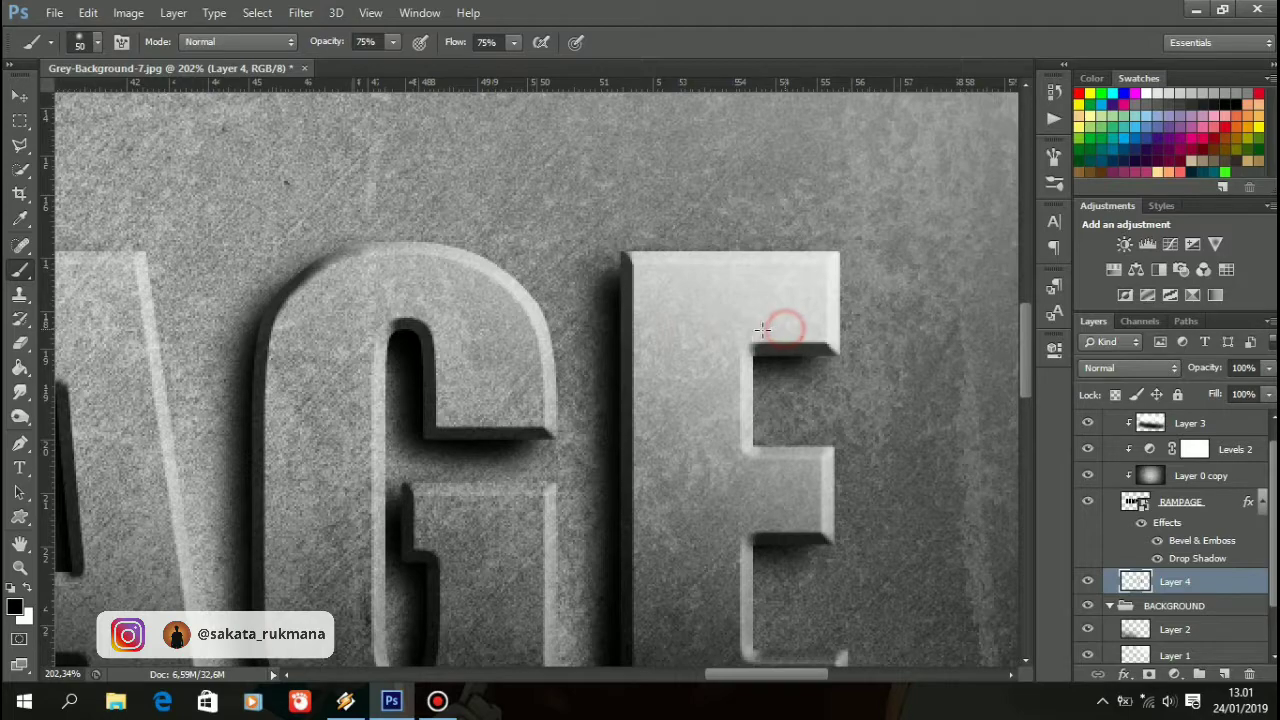
{"action": "left_click", "coordinate": [786, 332]}
{"action": "left_click_drag", "start_coordinate": [712, 540], "coordinate": [675, 357]}
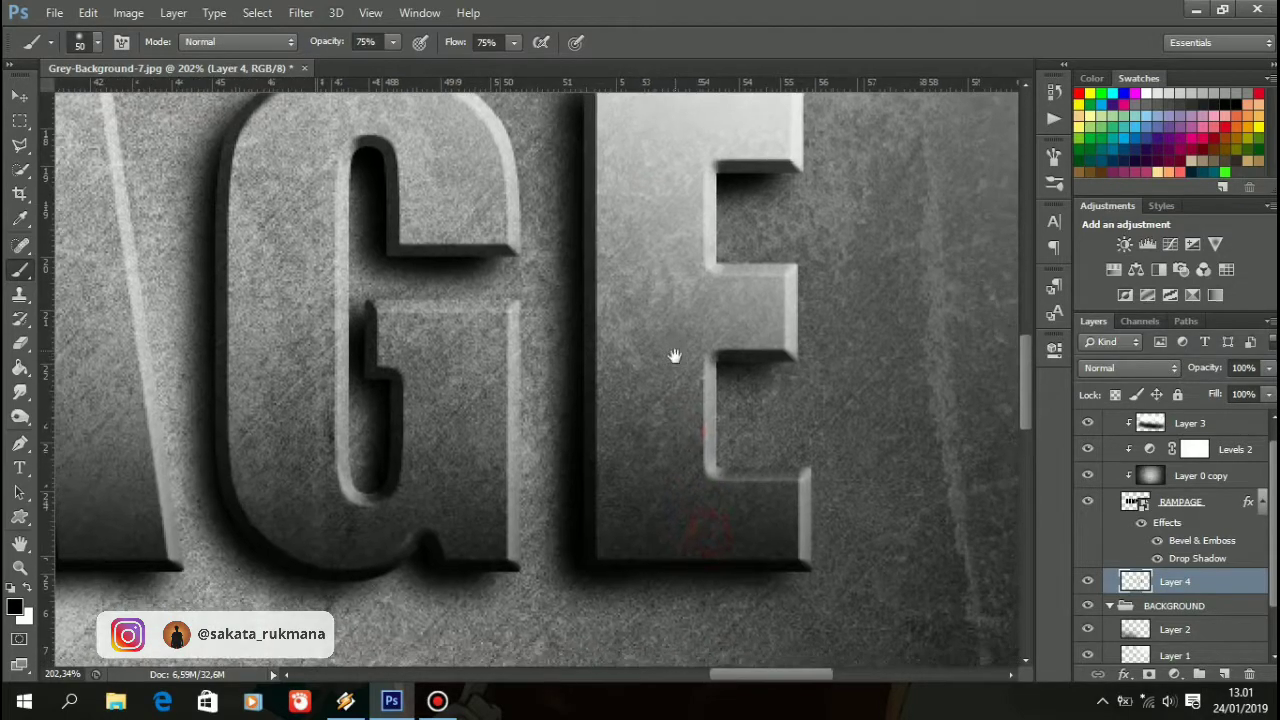
{"action": "left_click", "coordinate": [758, 346]}
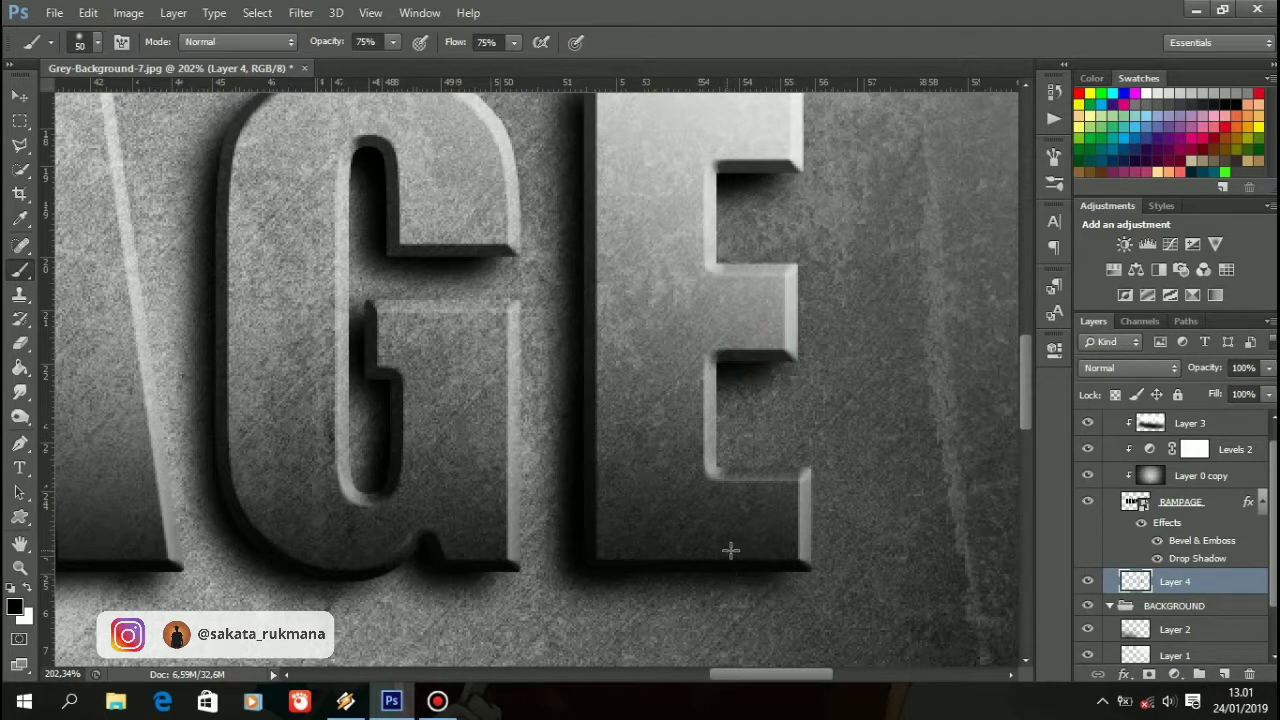
Paint soft black shadows beneath the P's bowl, inside its counter and under the base of its stem.
{"action": "left_click_drag", "start_coordinate": [642, 339], "coordinate": [643, 507]}
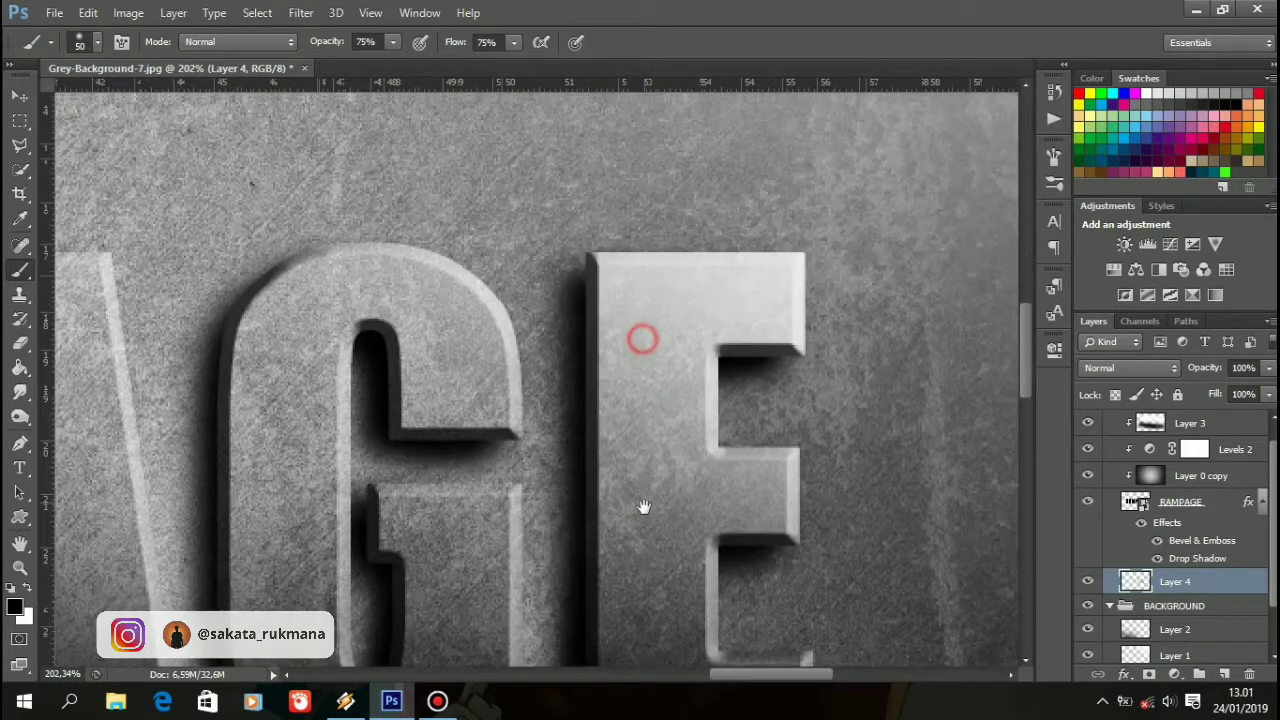
{"action": "left_click_drag", "start_coordinate": [371, 366], "coordinate": [720, 343]}
{"action": "left_click_drag", "start_coordinate": [274, 344], "coordinate": [751, 346]}
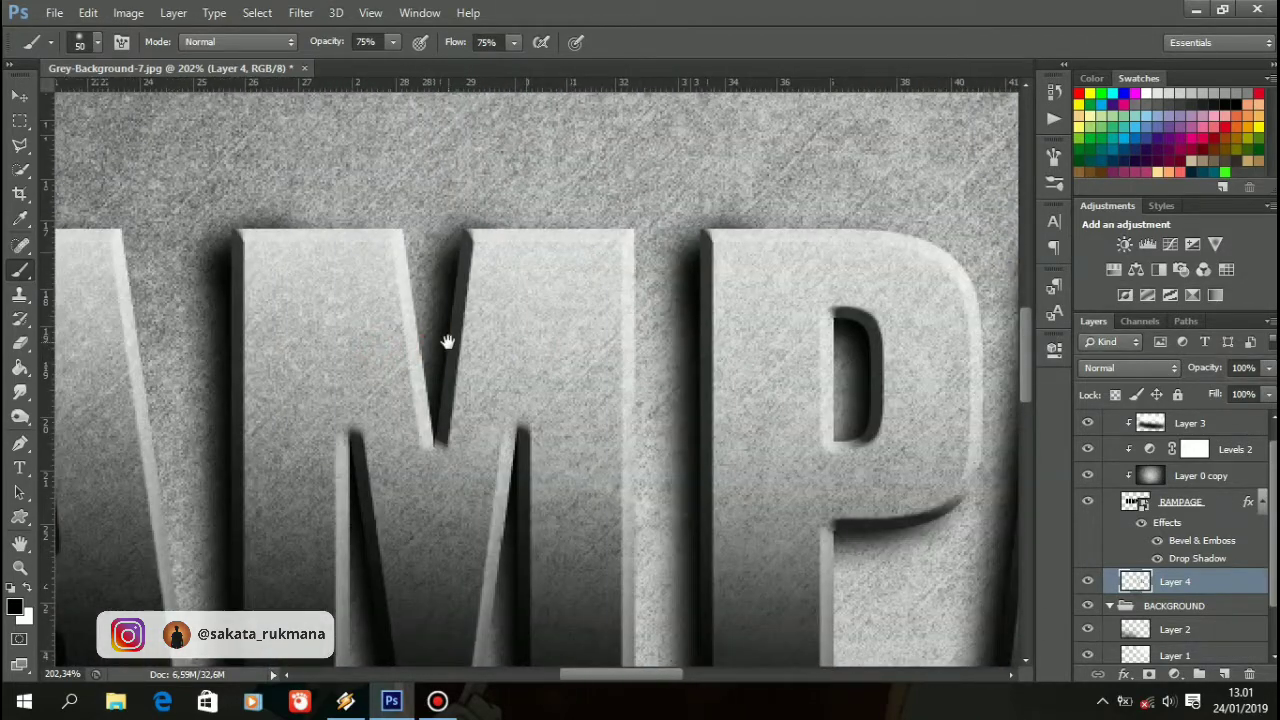
{"action": "left_click_drag", "start_coordinate": [443, 337], "coordinate": [680, 220]}
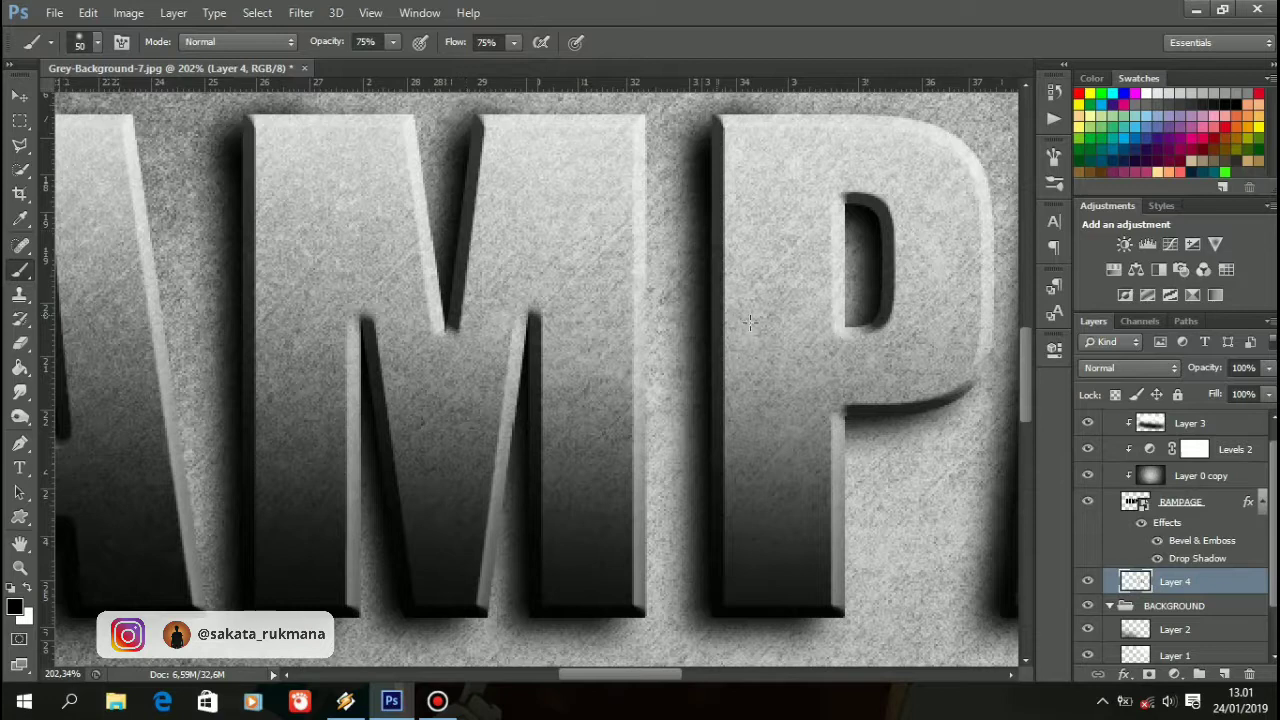
{"action": "left_click", "coordinate": [928, 381]}
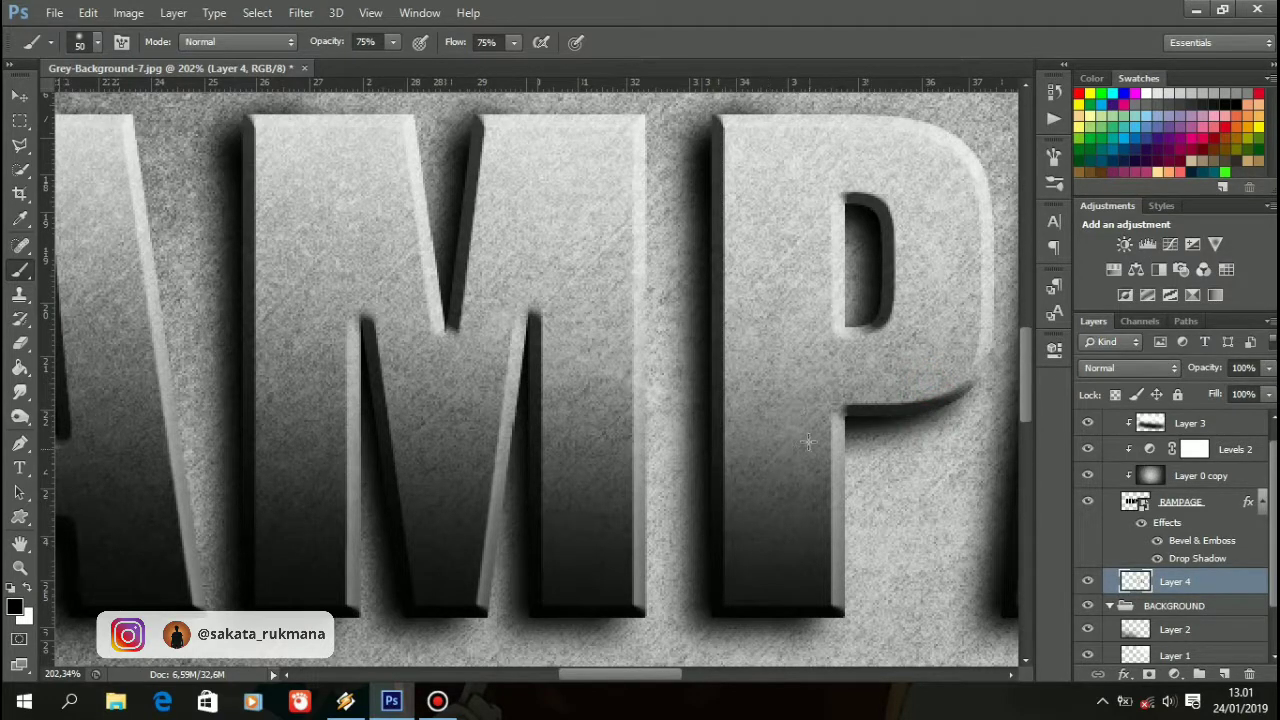
{"action": "left_click", "coordinate": [893, 278]}
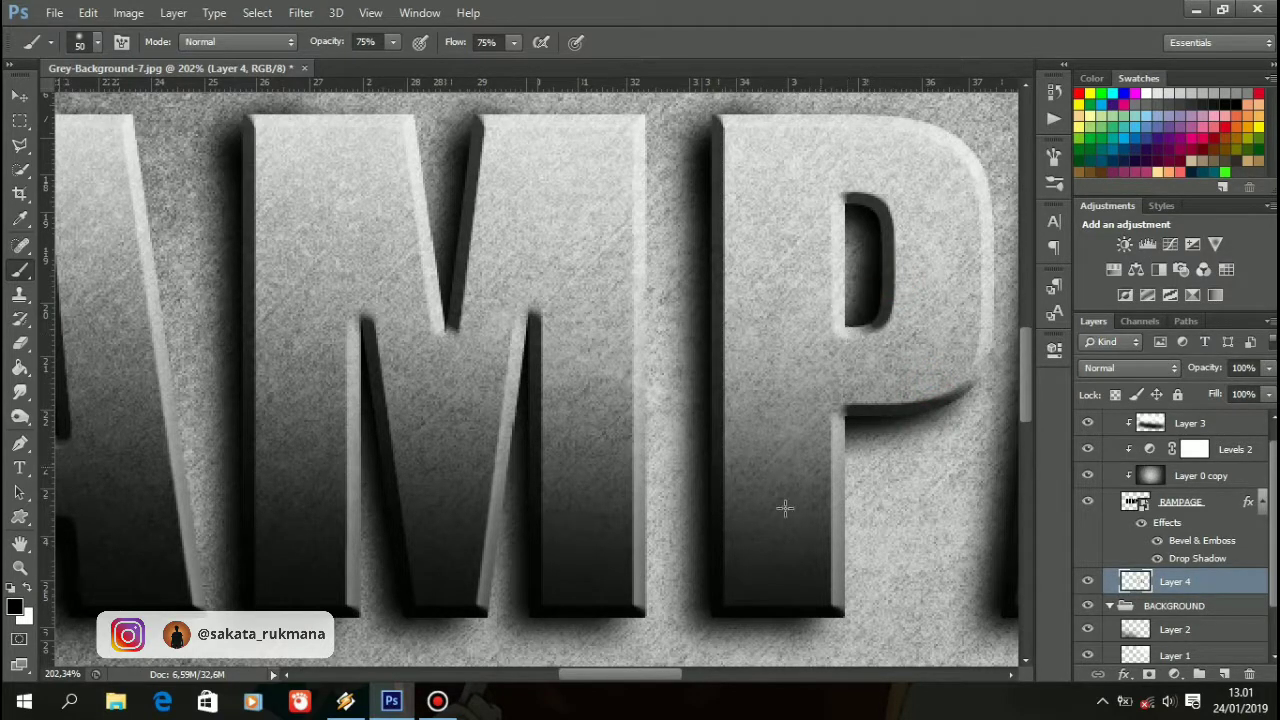
{"action": "left_click", "coordinate": [788, 578]}
{"action": "left_click_drag", "start_coordinate": [732, 594], "coordinate": [721, 450]}
Paint soft black shadows beside and beneath the lower ends of the M's right, middle and left legs.
{"action": "mouse_move", "coordinate": [499, 509]}
{"action": "left_mouse_down"}
{"action": "mouse_move", "coordinate": [549, 437]}
{"action": "mouse_move", "coordinate": [570, 329]}
{"action": "mouse_move", "coordinate": [649, 433]}
{"action": "mouse_move", "coordinate": [672, 437]}
{"action": "mouse_move", "coordinate": [673, 401]}
{"action": "mouse_move", "coordinate": [642, 401]}
{"action": "left_mouse_up"}
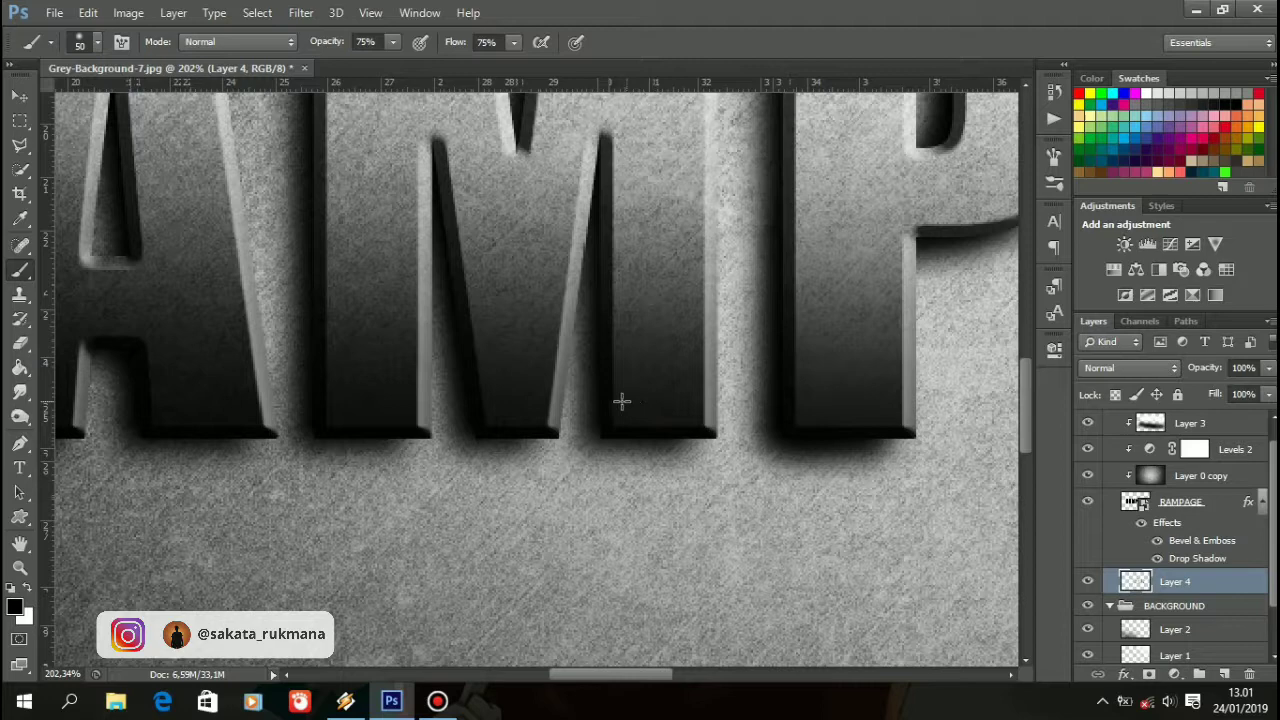
{"action": "mouse_move", "coordinate": [623, 323]}
{"action": "left_mouse_down"}
{"action": "mouse_move", "coordinate": [622, 421]}
{"action": "mouse_move", "coordinate": [664, 420]}
{"action": "left_mouse_up"}
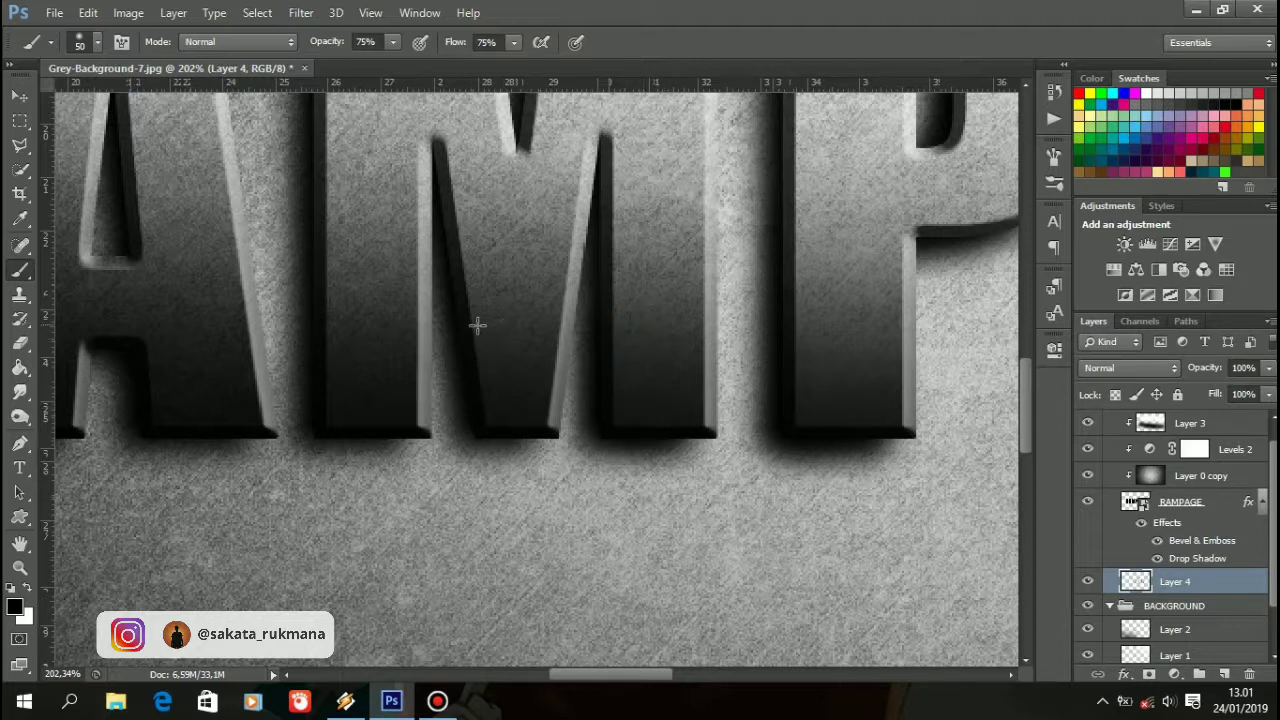
{"action": "left_click_drag", "start_coordinate": [477, 325], "coordinate": [499, 425]}
{"action": "mouse_move", "coordinate": [420, 349]}
{"action": "left_mouse_down"}
{"action": "mouse_move", "coordinate": [571, 437]}
{"action": "mouse_move", "coordinate": [573, 537]}
{"action": "mouse_move", "coordinate": [560, 434]}
{"action": "left_mouse_up"}
{"action": "mouse_move", "coordinate": [503, 361]}
{"action": "left_mouse_down"}
{"action": "mouse_move", "coordinate": [508, 474]}
{"action": "mouse_move", "coordinate": [531, 472]}
{"action": "left_mouse_up"}
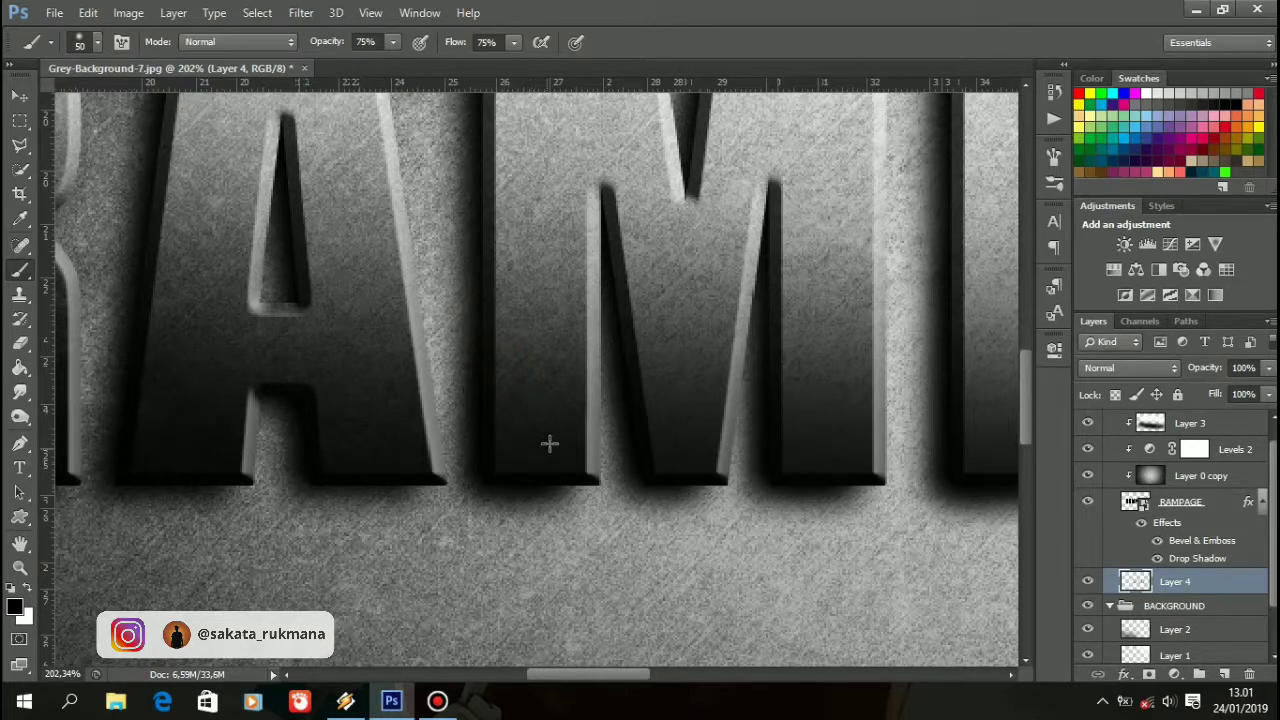
Deepen the shadow along the left side of the M's left stem, undoing the extra stroke around its upper-left corner.
{"action": "left_click_drag", "start_coordinate": [544, 251], "coordinate": [543, 506]}
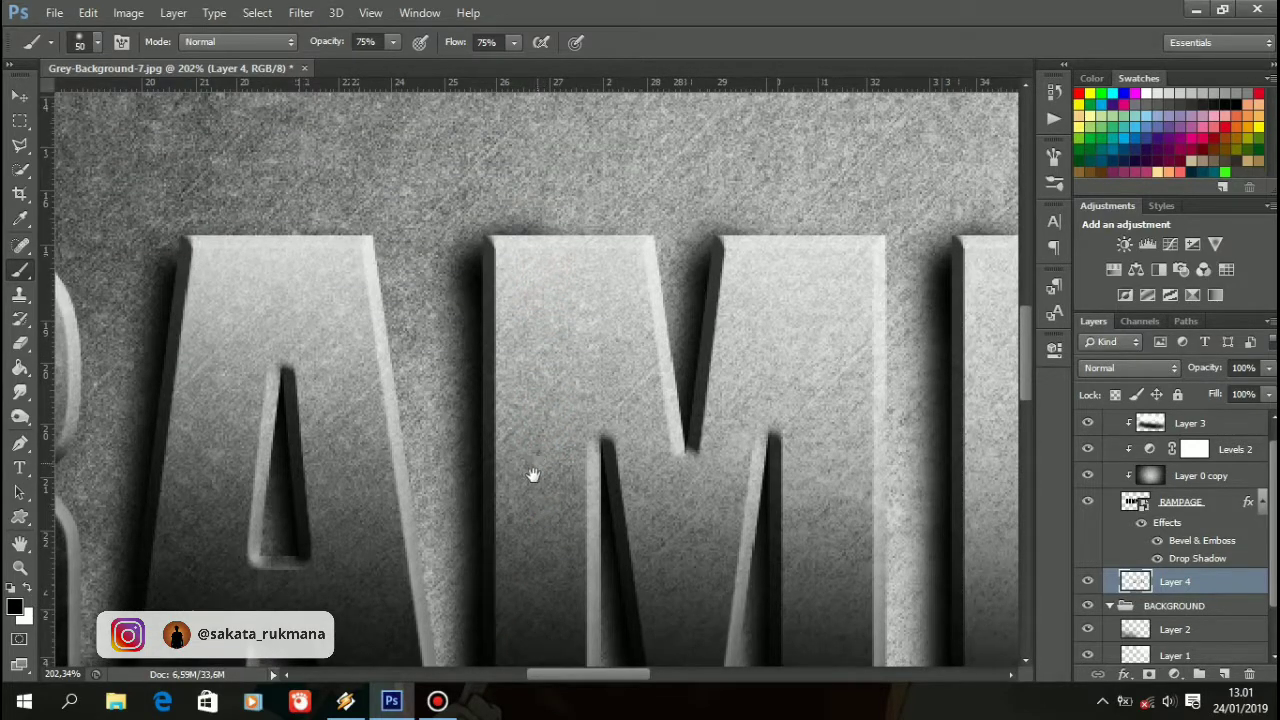
{"action": "left_click_drag", "start_coordinate": [510, 597], "coordinate": [514, 527]}
{"action": "left_click_drag", "start_coordinate": [512, 319], "coordinate": [510, 608]}
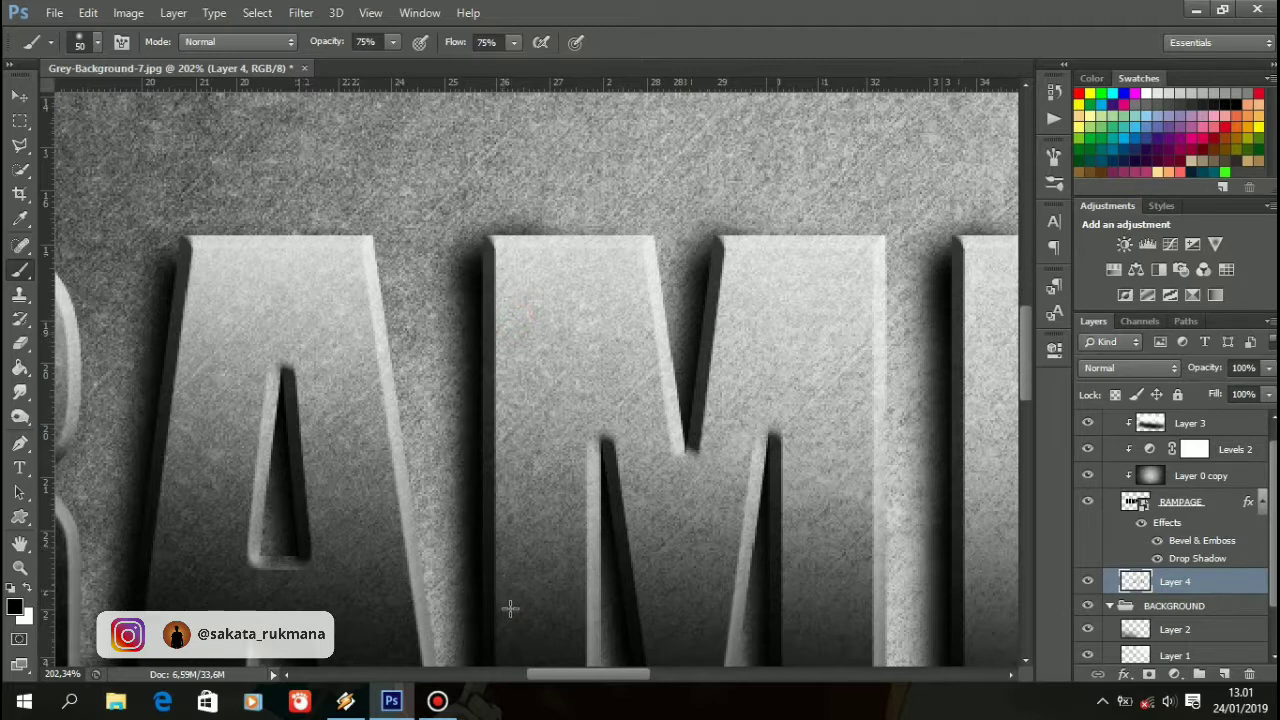
{"action": "mouse_move", "coordinate": [561, 251]}
{"action": "left_mouse_down"}
{"action": "mouse_move", "coordinate": [505, 240]}
{"action": "mouse_move", "coordinate": [471, 251]}
{"action": "mouse_move", "coordinate": [477, 276]}
{"action": "left_mouse_up"}
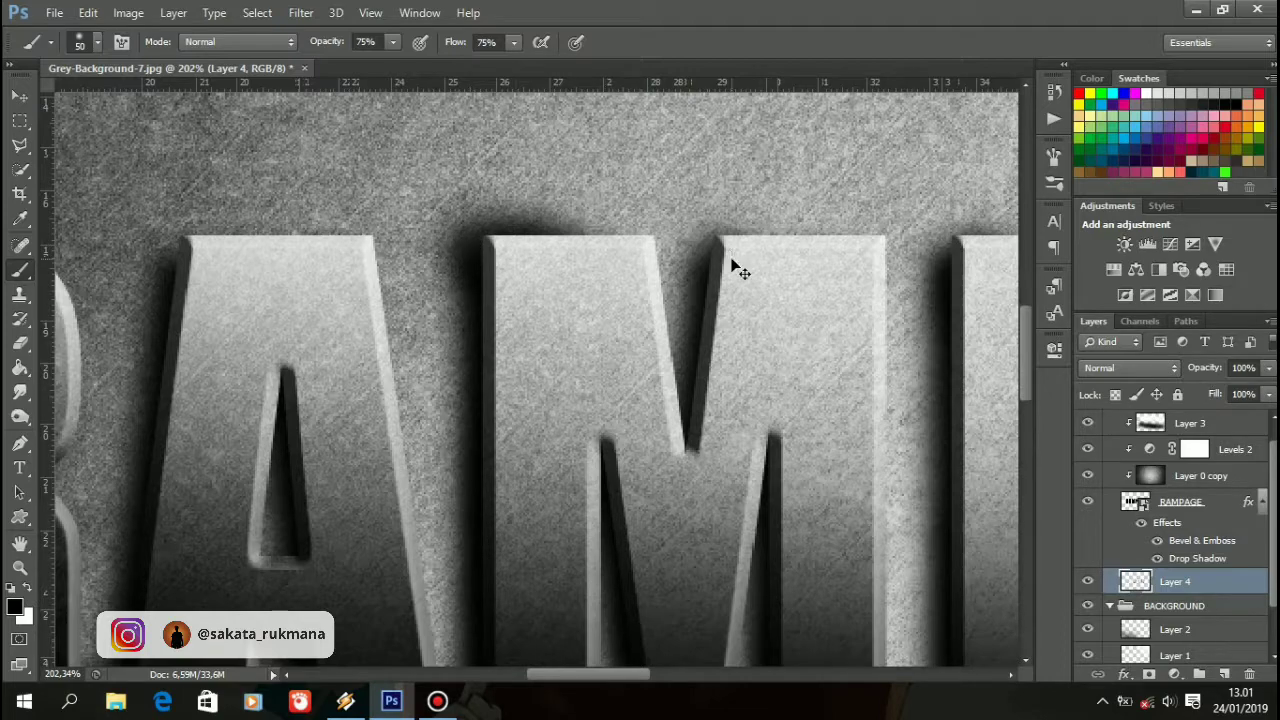
{"action": "key", "text": "ctrl+z"}
Paint soft black shadows inside the first A's triangular counter and at the top of the gap between its legs.
{"action": "left_click_drag", "start_coordinate": [337, 297], "coordinate": [626, 180]}
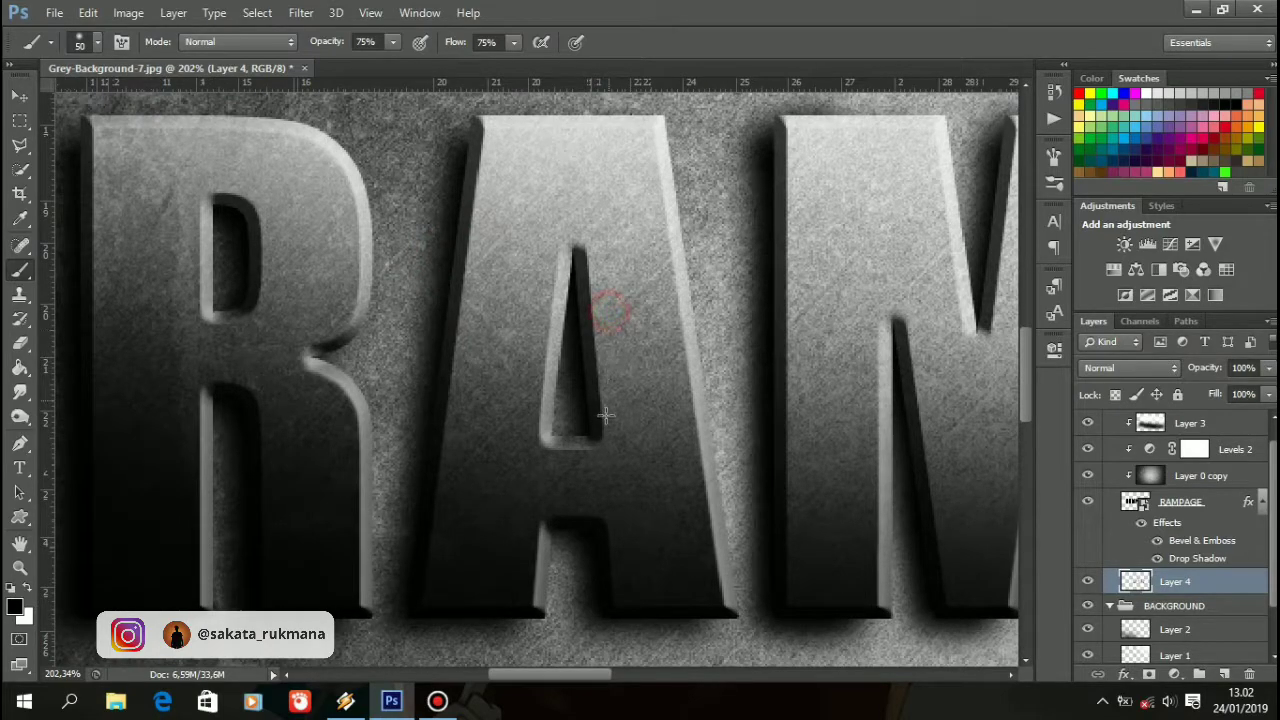
{"action": "left_click", "coordinate": [569, 508]}
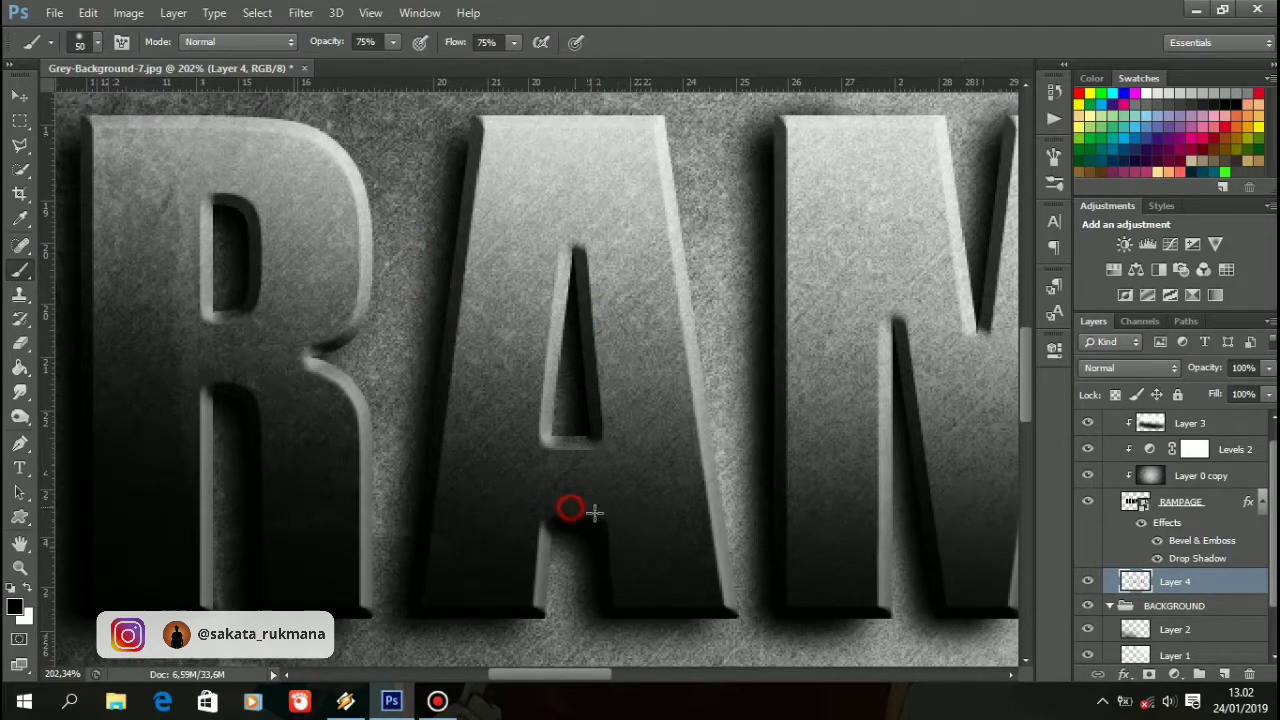
Paint soft black shadows along the R's left edge, inside its counter and in the gap between its legs.
{"action": "mouse_move", "coordinate": [463, 480]}
{"action": "left_mouse_down"}
{"action": "mouse_move", "coordinate": [600, 343]}
{"action": "mouse_move", "coordinate": [671, 409]}
{"action": "mouse_move", "coordinate": [727, 436]}
{"action": "mouse_move", "coordinate": [740, 520]}
{"action": "left_mouse_up"}
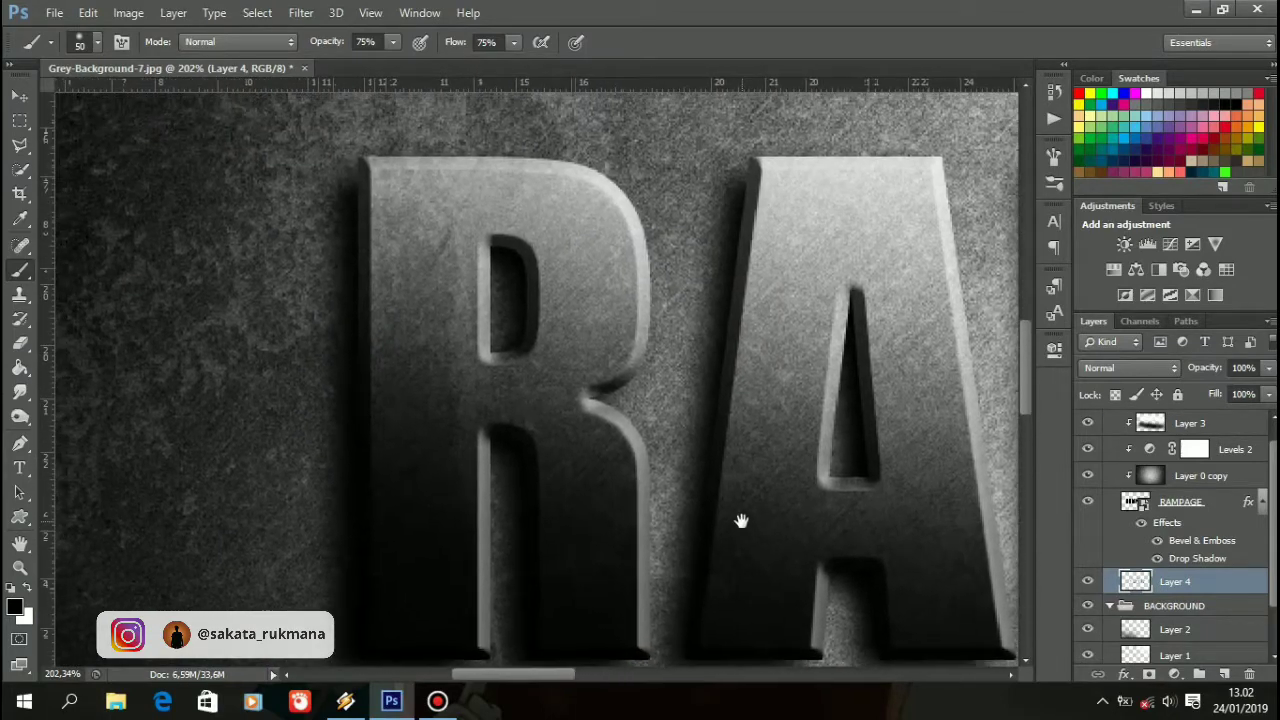
{"action": "mouse_move", "coordinate": [370, 183]}
{"action": "left_mouse_down"}
{"action": "mouse_move", "coordinate": [402, 399]}
{"action": "mouse_move", "coordinate": [391, 378]}
{"action": "left_mouse_up"}
{"action": "left_click_drag", "start_coordinate": [522, 238], "coordinate": [531, 238]}
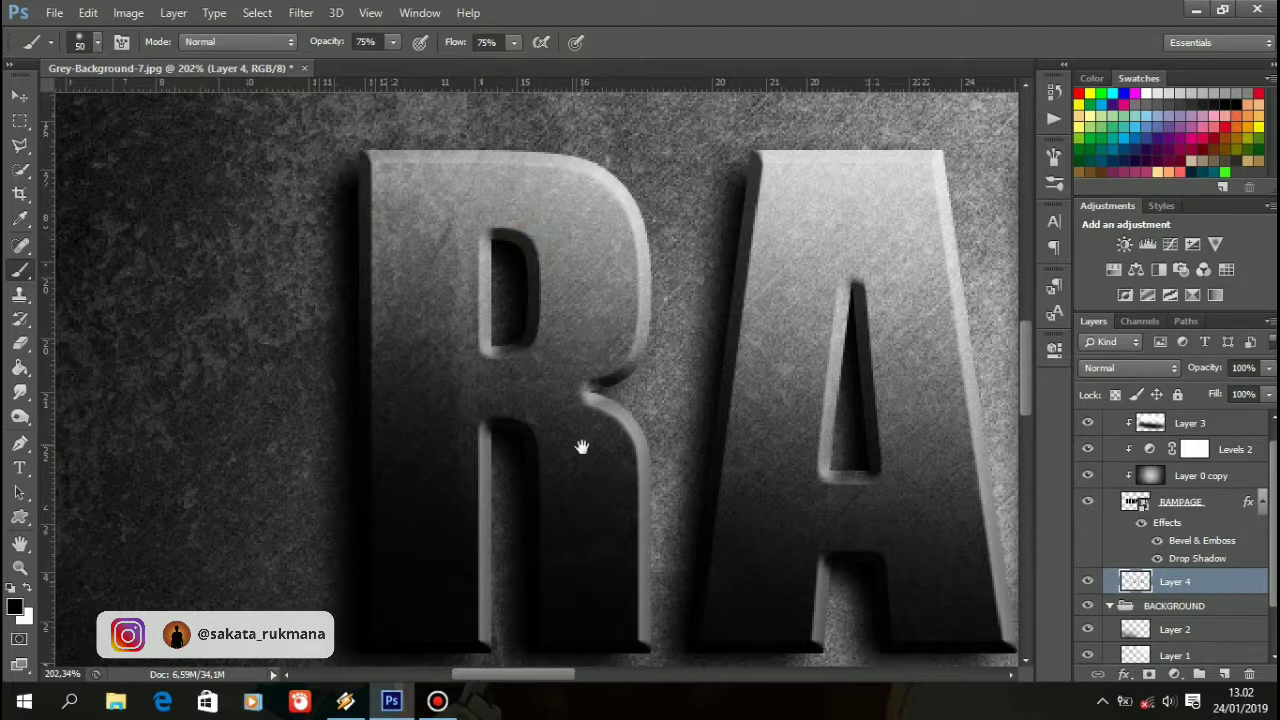
{"action": "left_click_drag", "start_coordinate": [582, 447], "coordinate": [537, 257]}
{"action": "mouse_move", "coordinate": [450, 238]}
{"action": "left_mouse_down"}
{"action": "mouse_move", "coordinate": [494, 258]}
{"action": "mouse_move", "coordinate": [534, 372]}
{"action": "left_mouse_up"}
{"action": "left_click_drag", "start_coordinate": [491, 291], "coordinate": [510, 366]}
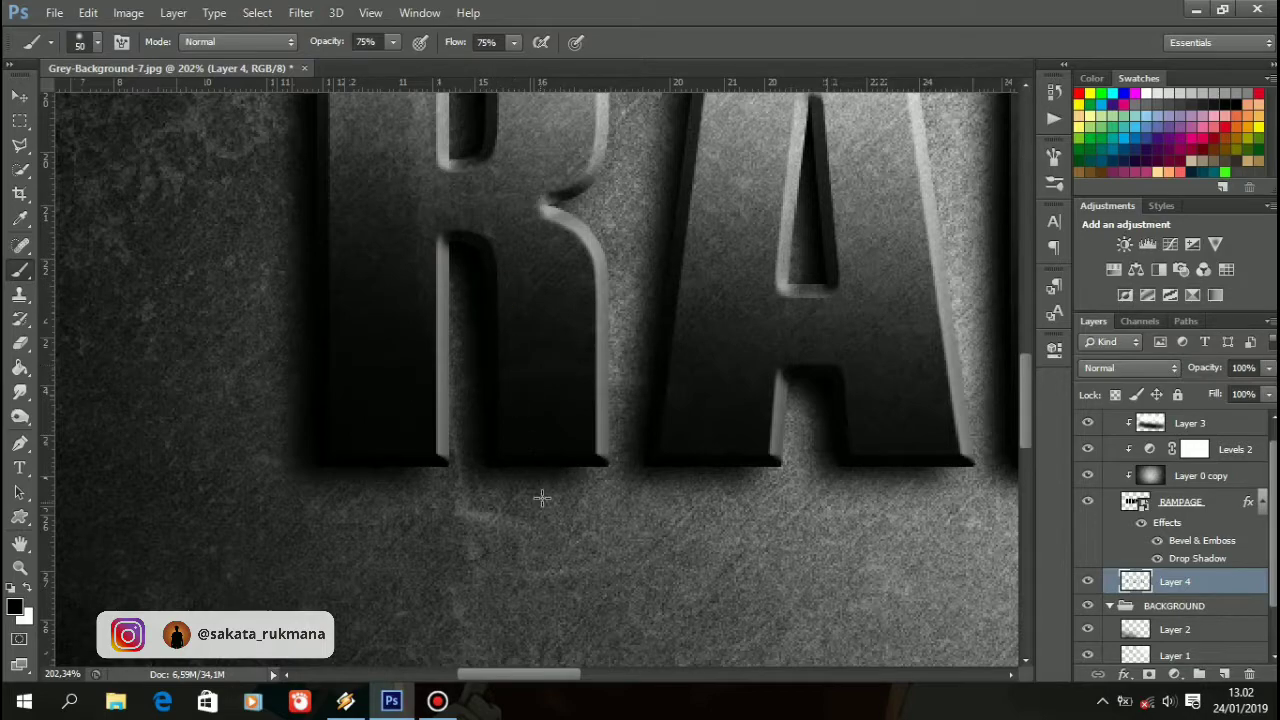
{"action": "left_click_drag", "start_coordinate": [614, 409], "coordinate": [424, 548]}
{"action": "left_click_drag", "start_coordinate": [543, 337], "coordinate": [464, 500]}
{"action": "left_click", "coordinate": [466, 503]}
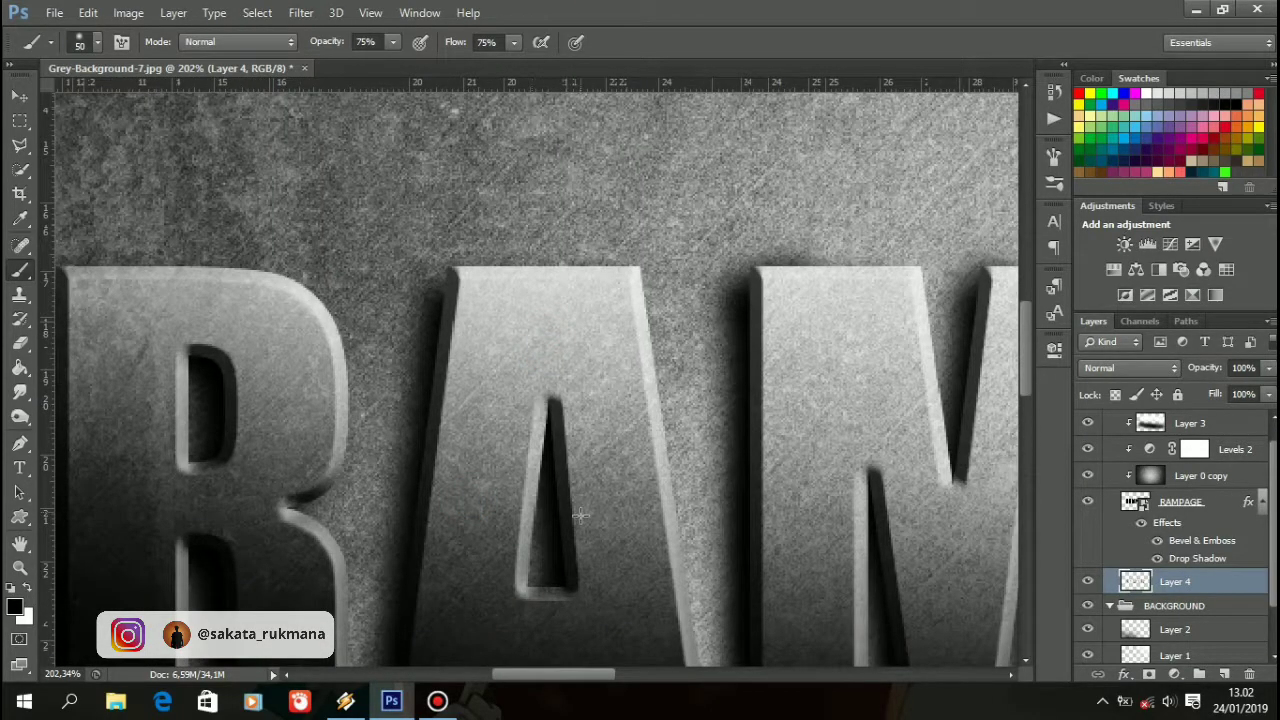
{"action": "left_click_drag", "start_coordinate": [586, 543], "coordinate": [490, 336]}
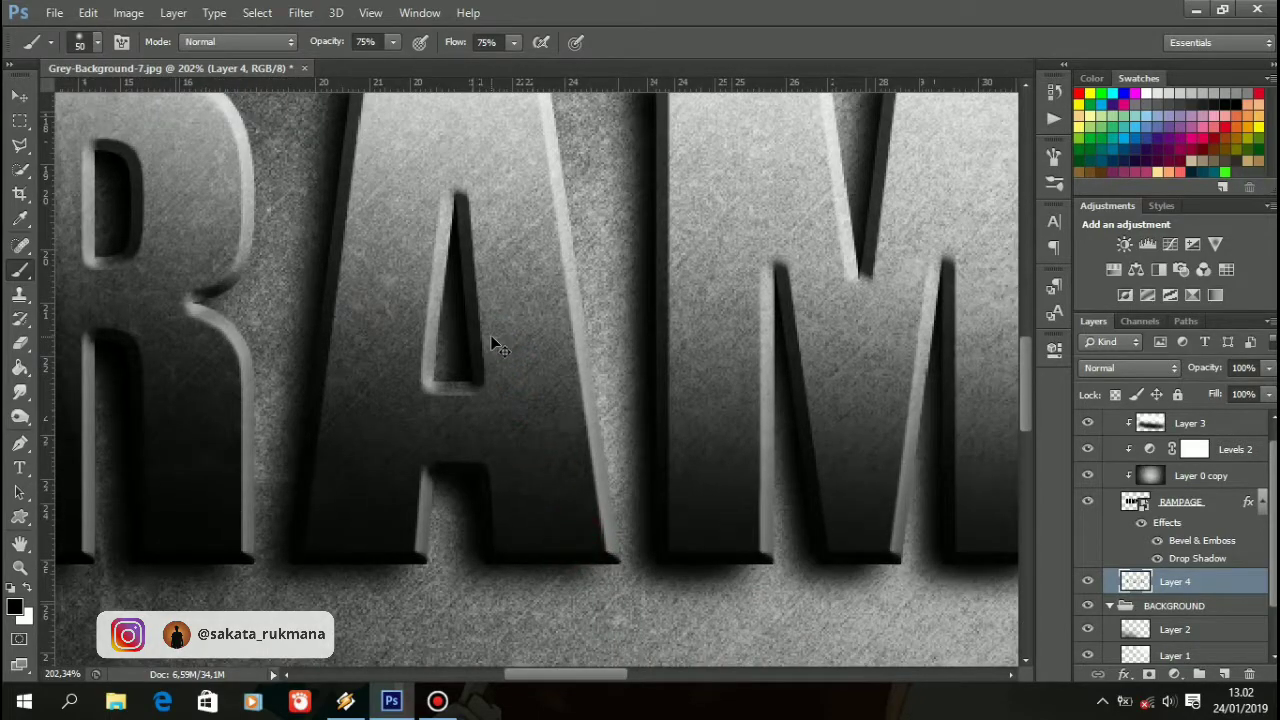
Collapse the RAMPAGE and BACKGROUND layer groups.
{"action": "key", "text": "ctrl+0"}
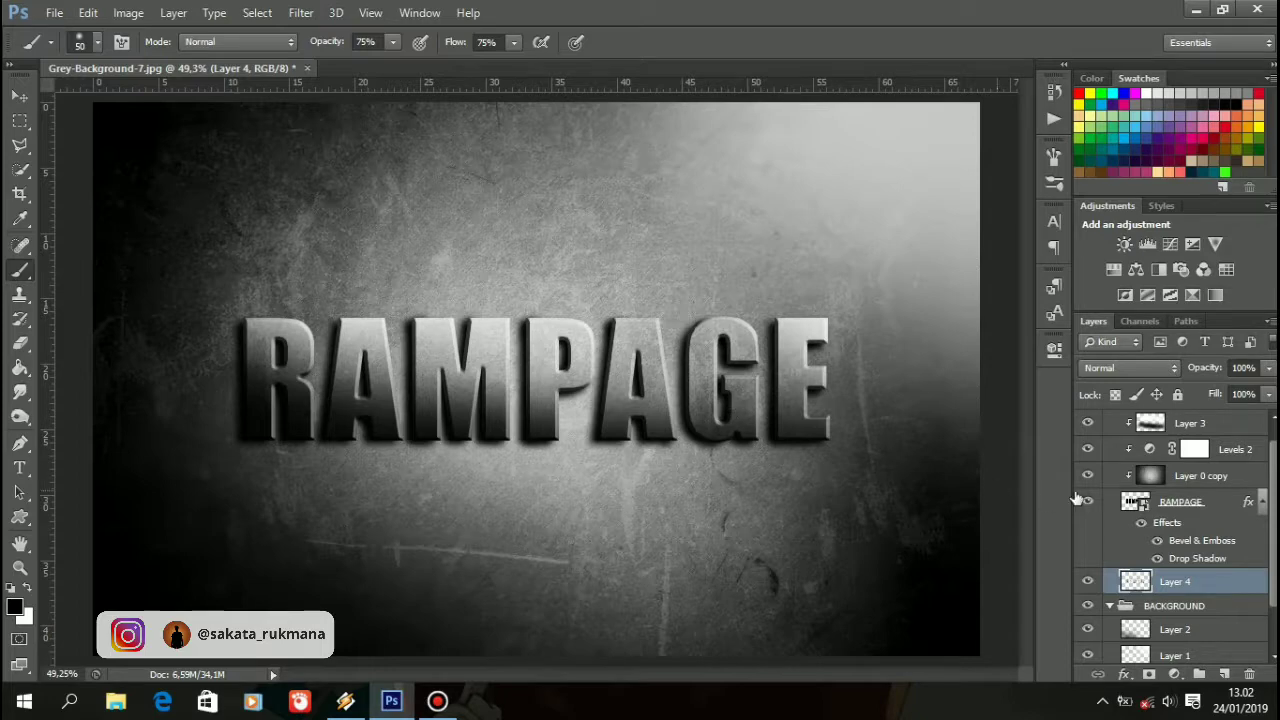
{"action": "scroll", "coordinate": [1207, 606], "scroll_direction": "up", "scroll_amount": 1}
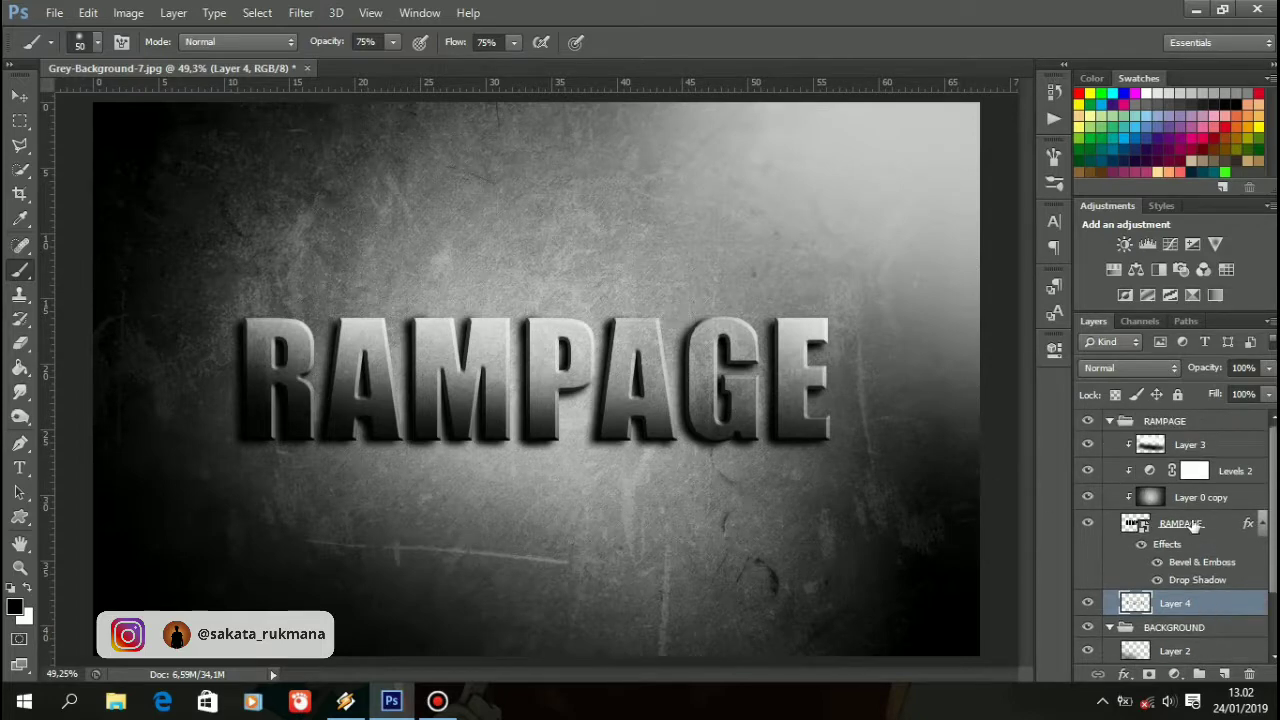
{"action": "left_click", "coordinate": [1111, 422]}
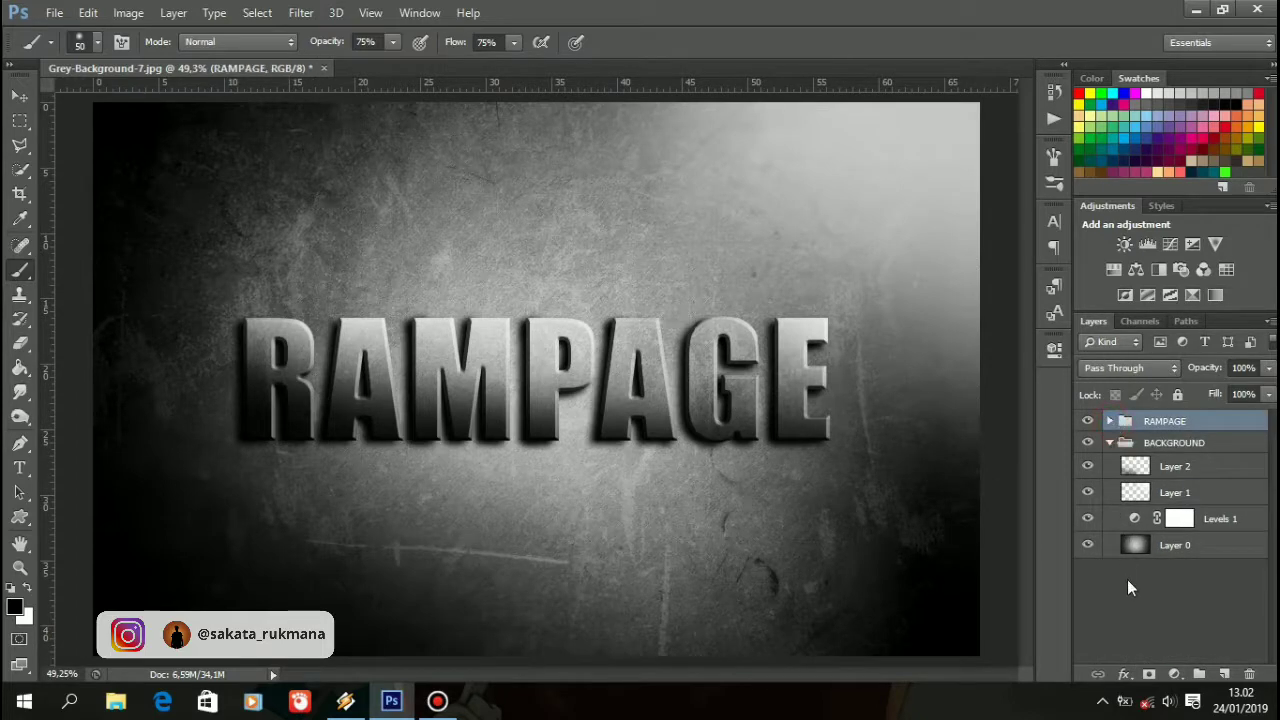
{"action": "left_click", "coordinate": [1110, 443]}
Place the dust-particle-light image at full size over the canvas above the RAMPAGE group.
{"action": "left_click", "coordinate": [54, 12]}
{"action": "left_click", "coordinate": [76, 318]}
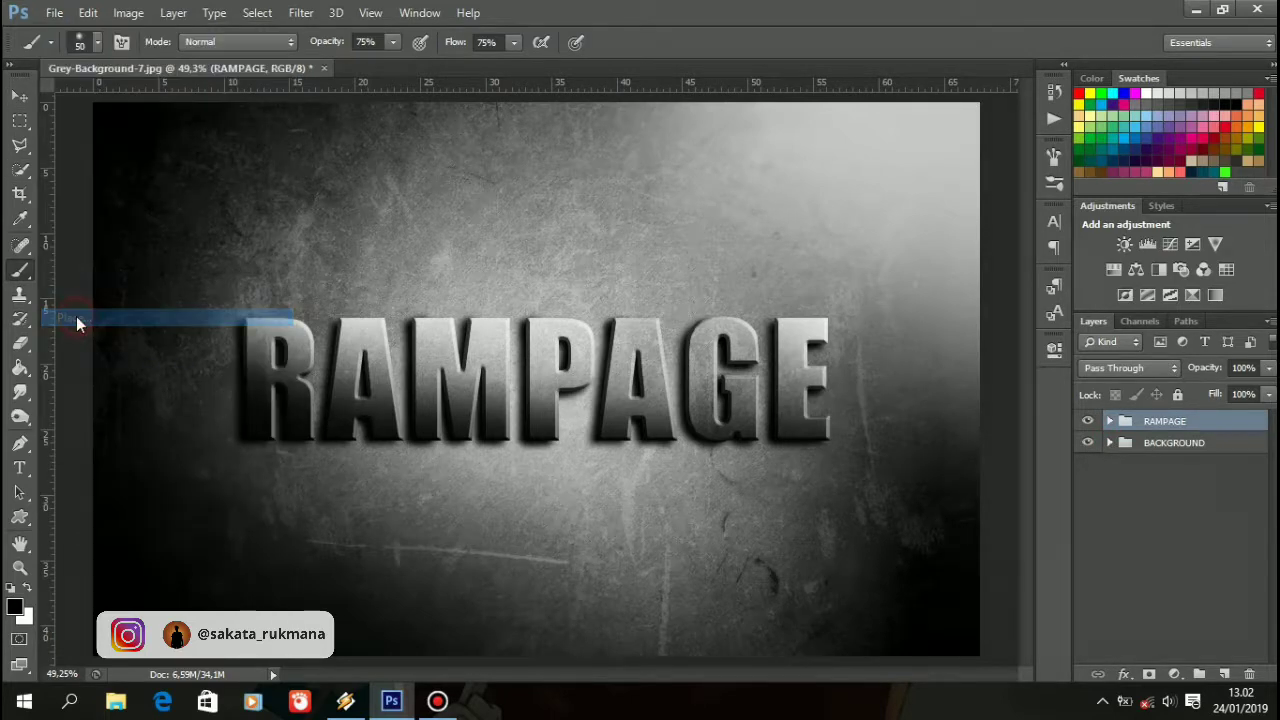
{"action": "left_click", "coordinate": [716, 287]}
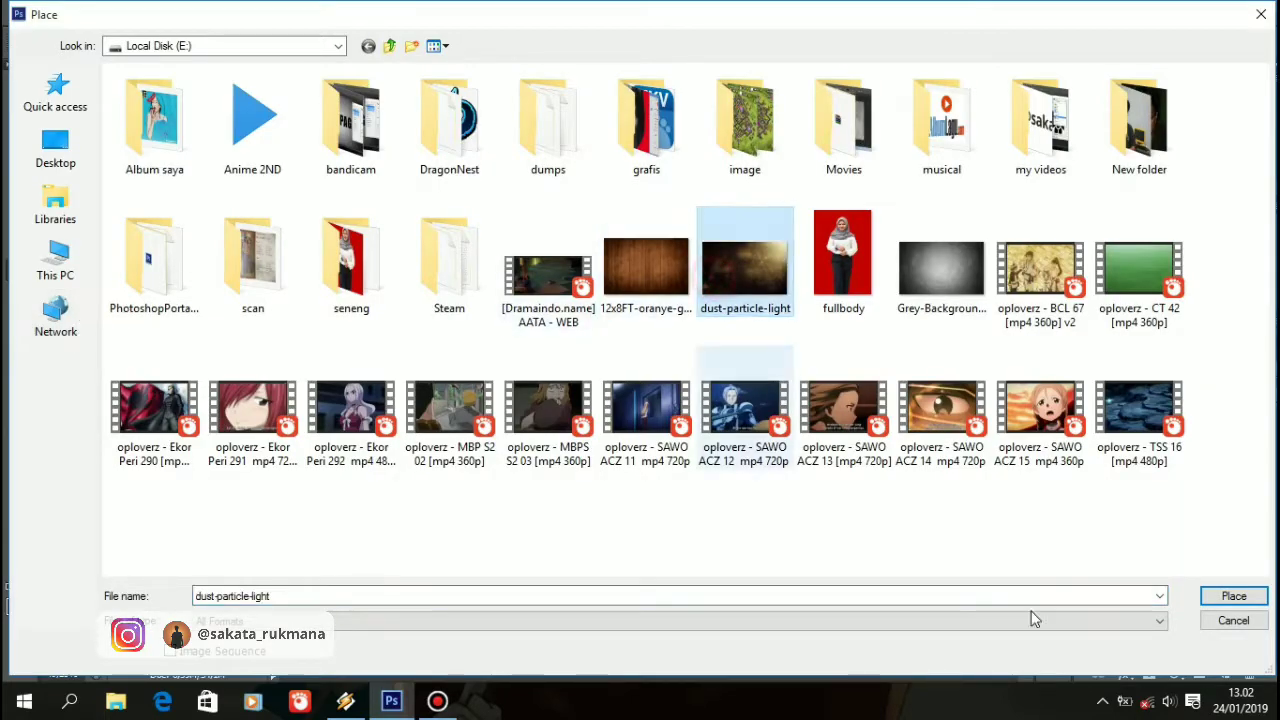
{"action": "left_click", "coordinate": [1210, 597]}
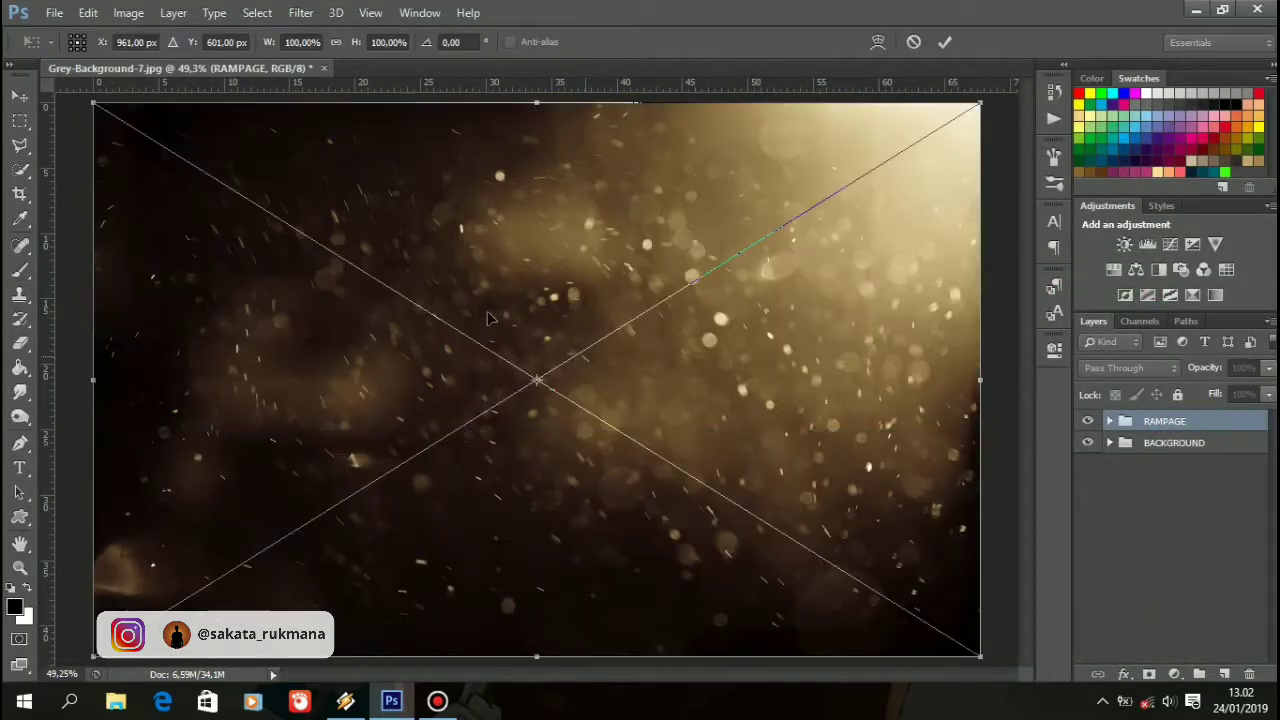
{"action": "left_click", "coordinate": [945, 43]}
{"action": "key", "text": "b"}
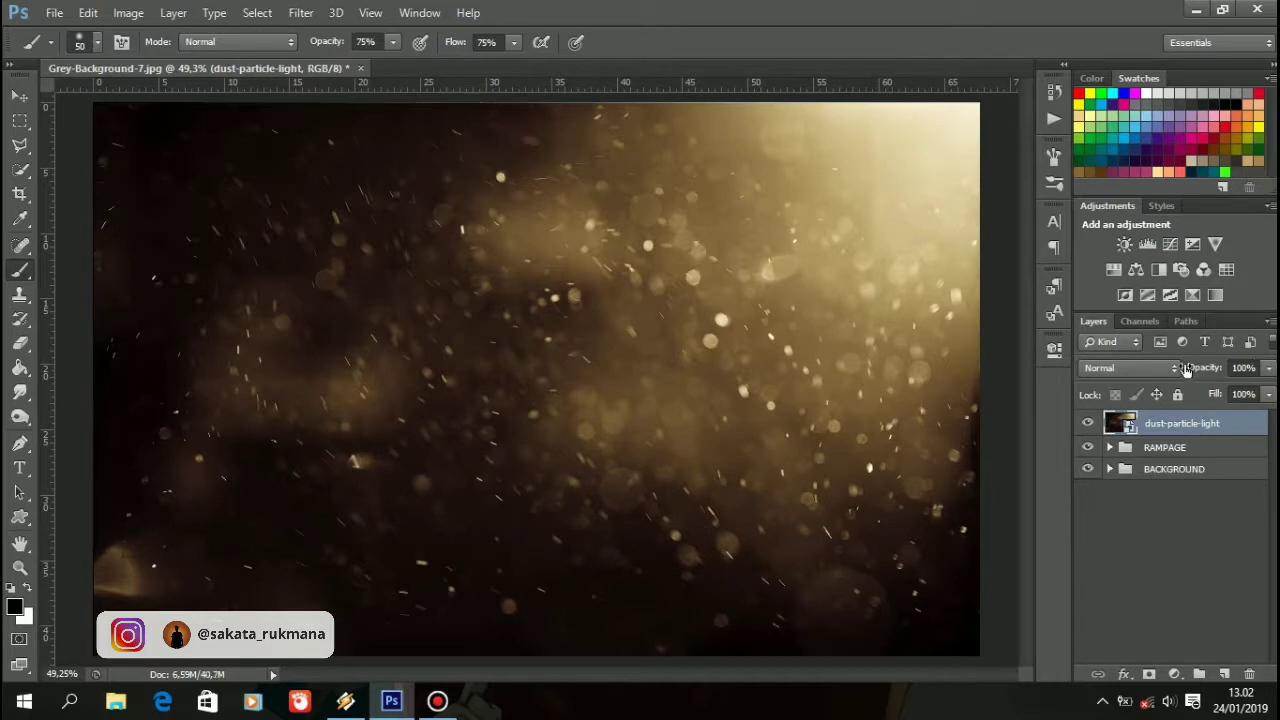
Set the dust-particle-light layer's blend mode to Screen and deselect the layer.
{"action": "left_click", "coordinate": [1172, 370]}
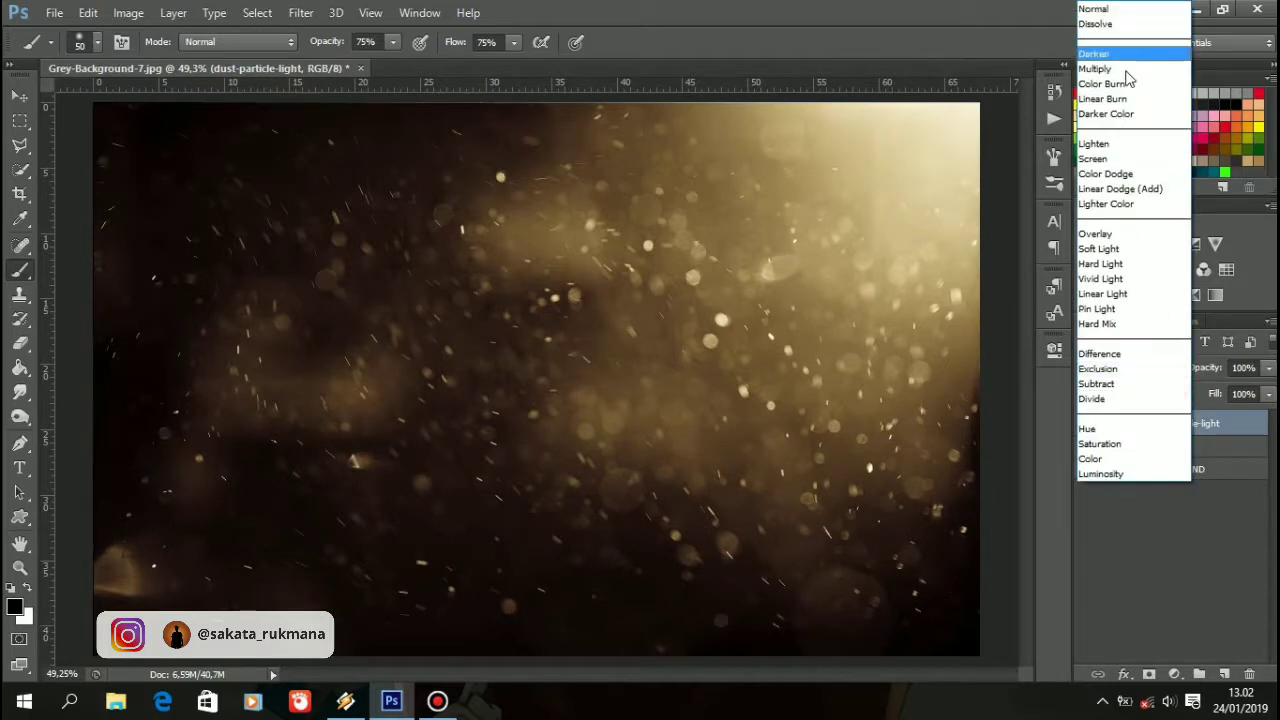
{"action": "left_click", "coordinate": [1120, 159]}
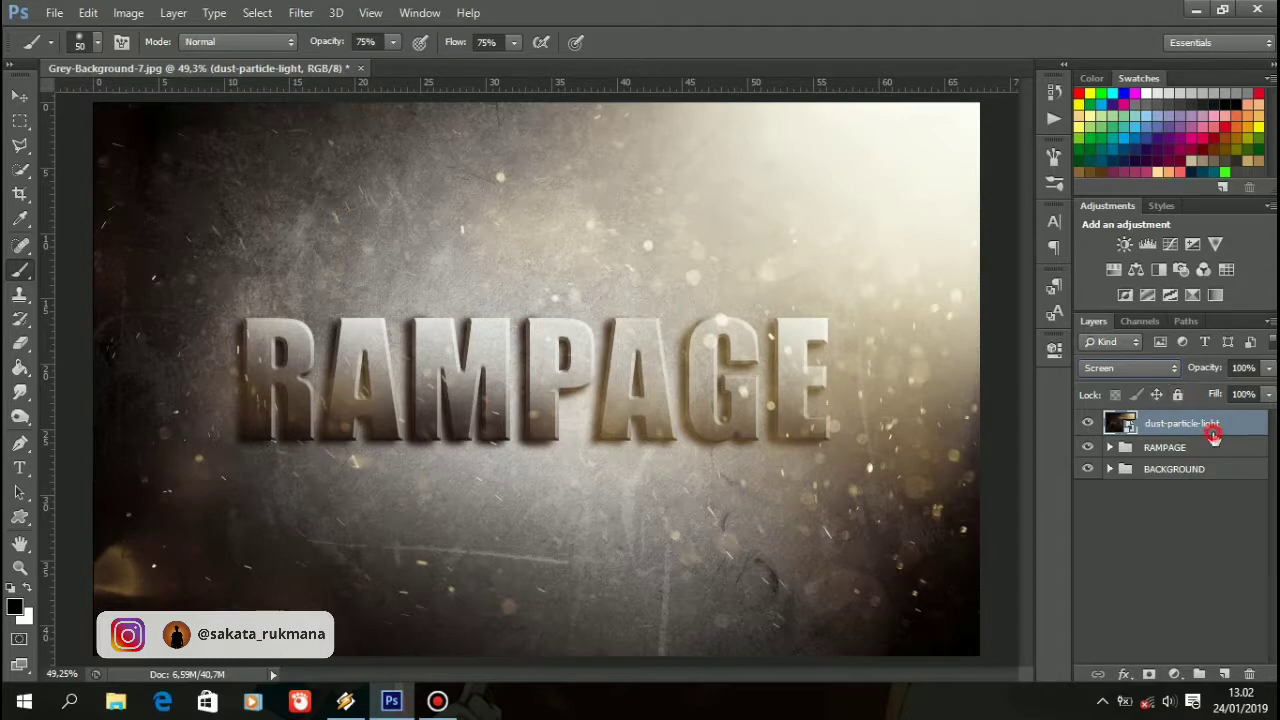
{"action": "left_click", "coordinate": [1205, 567]}
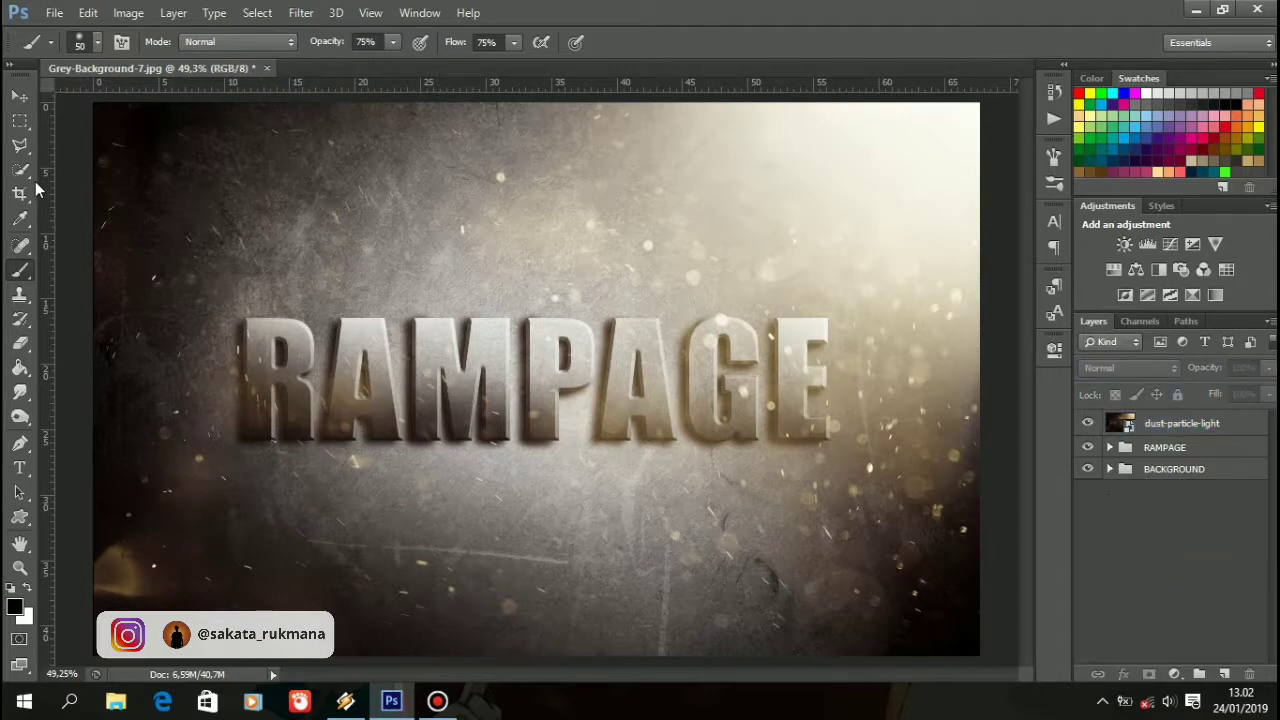
Create a new empty layer directly above the RAMPAGE group, below the dust-particle-light layer.
{"action": "left_click", "coordinate": [19, 95]}
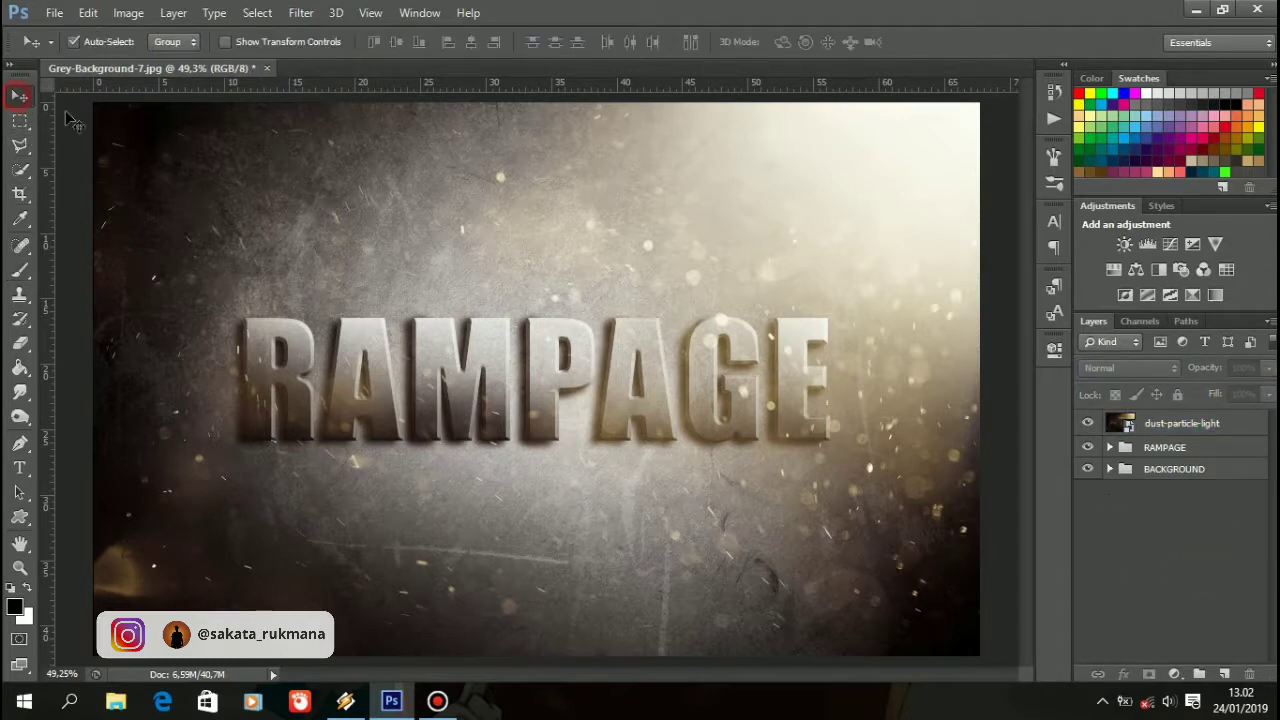
{"action": "left_click", "coordinate": [1194, 450]}
{"action": "left_click", "coordinate": [1224, 673]}
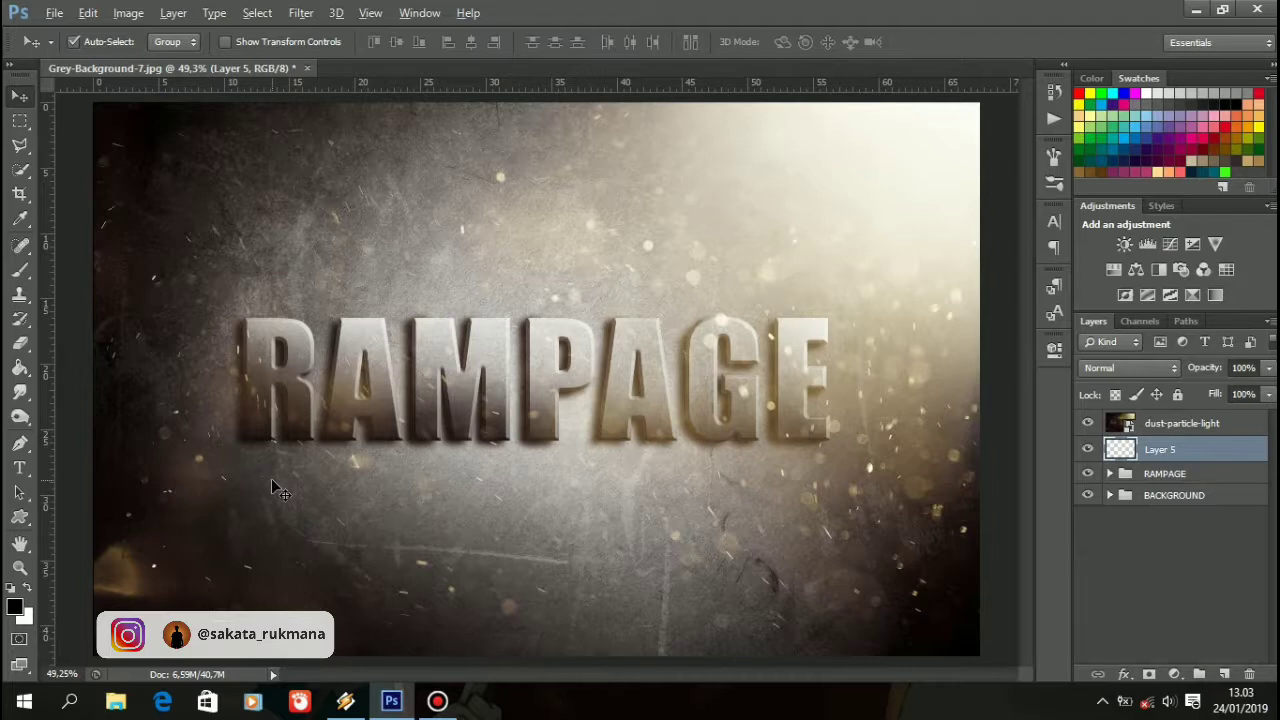
Choose a soft round brush with 0% hardness and set its size to 100 px.
{"action": "scroll", "coordinate": [271, 478], "scroll_direction": "down", "scroll_amount": 2}
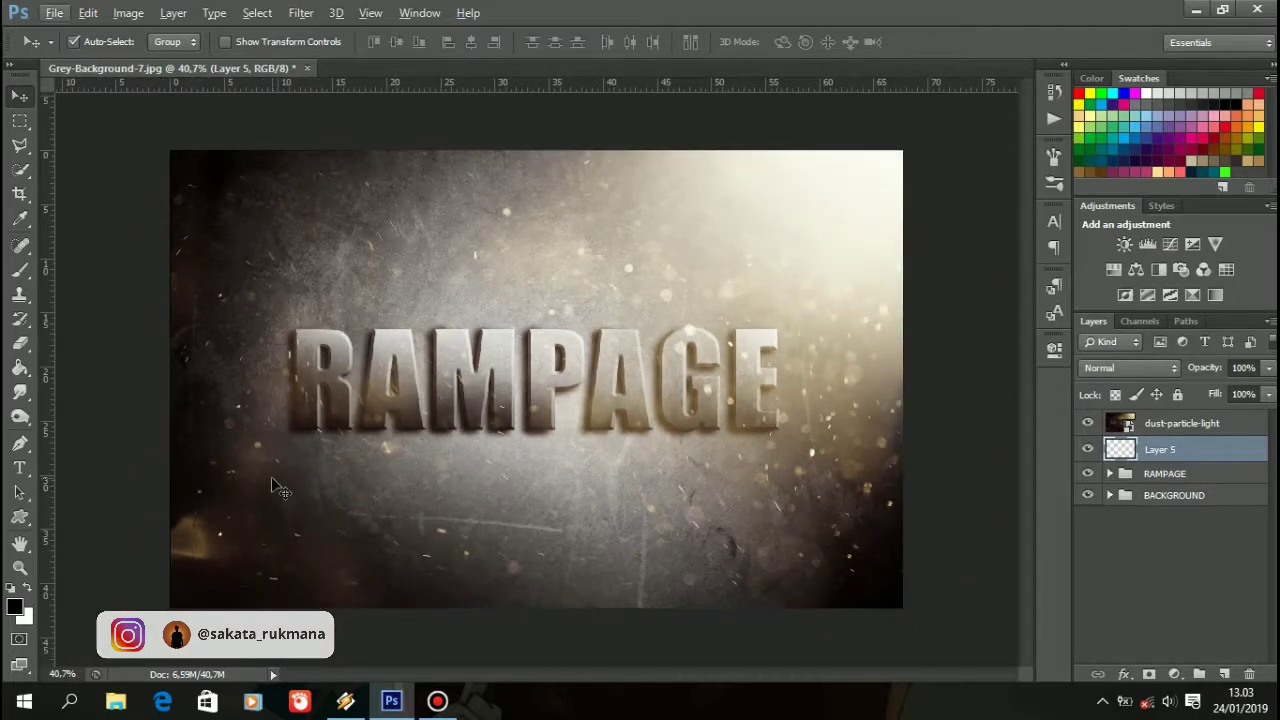
{"action": "key", "text": "b"}
{"action": "left_click", "coordinate": [213, 457]}
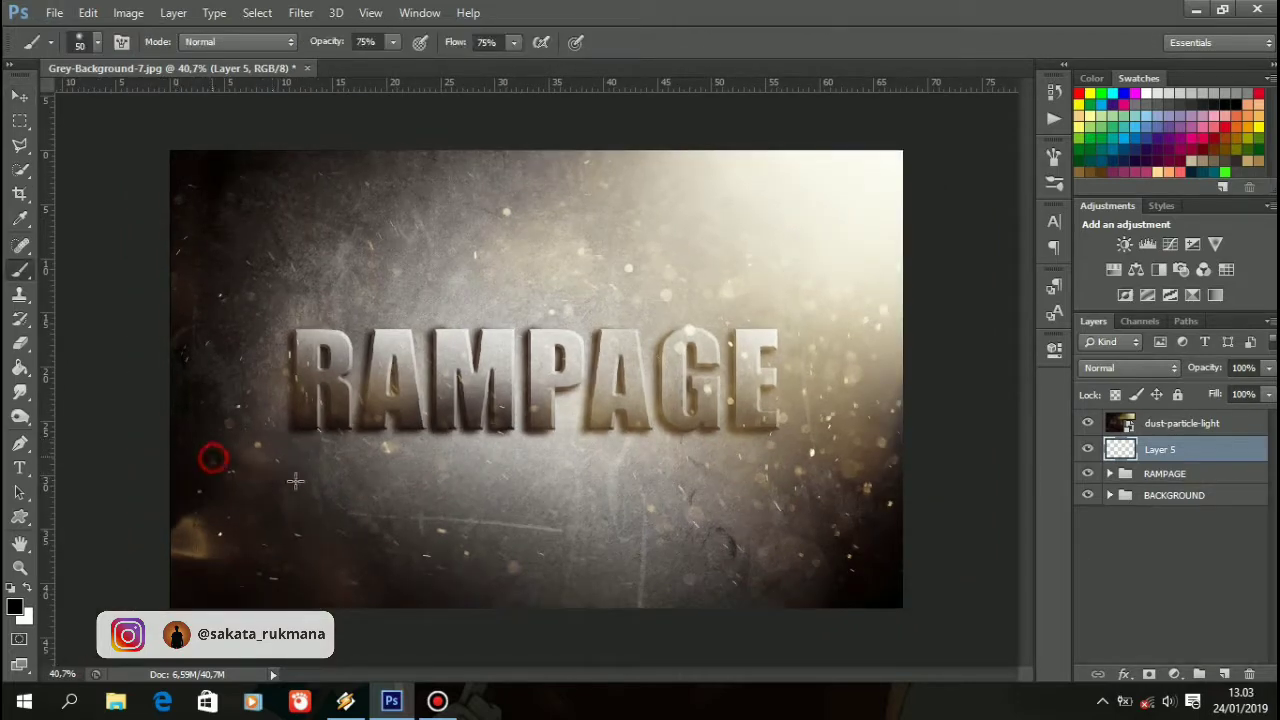
{"action": "right_click", "coordinate": [350, 495]}
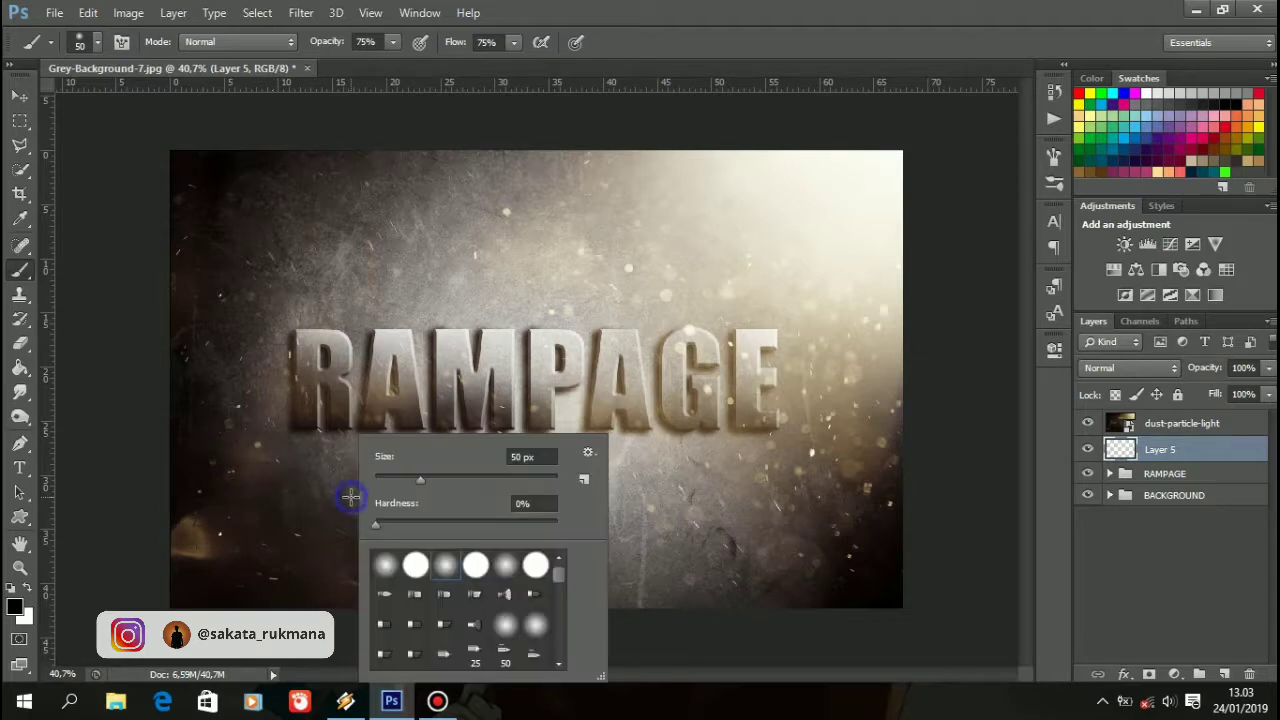
{"action": "left_click", "coordinate": [444, 566]}
{"action": "left_click_drag", "start_coordinate": [419, 481], "coordinate": [454, 485]}
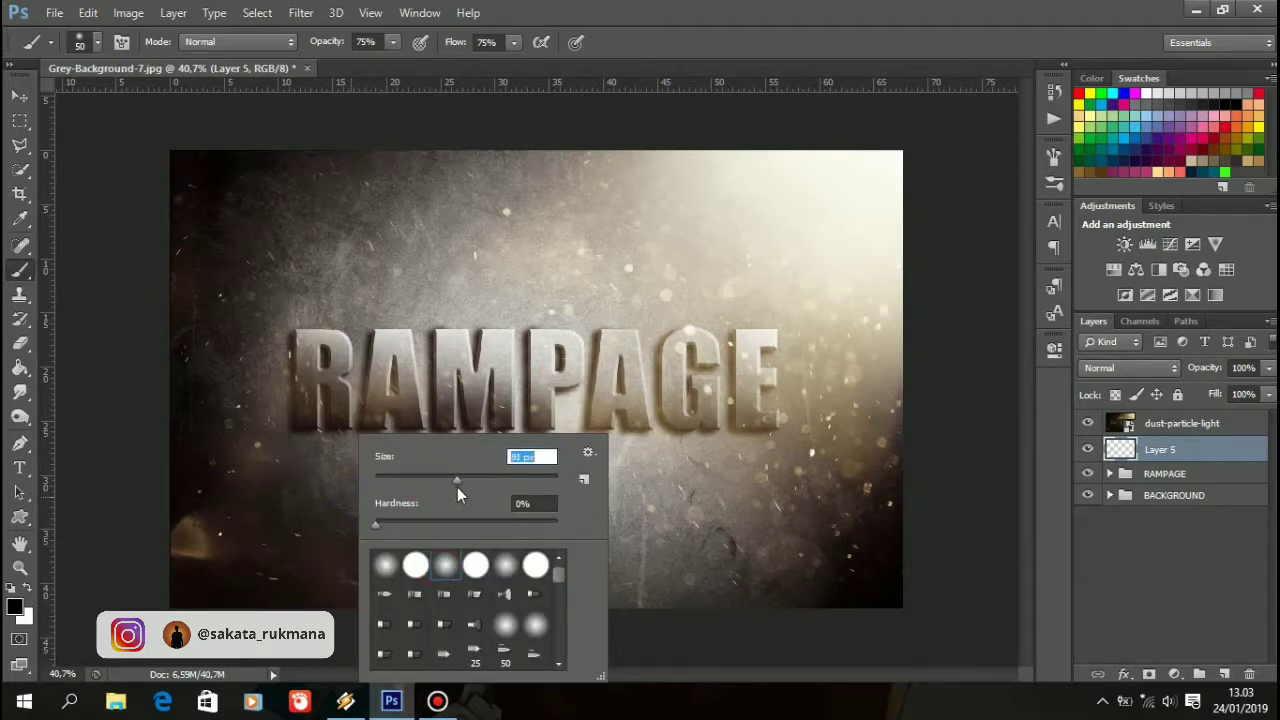
{"action": "left_click_drag", "start_coordinate": [463, 495], "coordinate": [465, 496]}
{"action": "left_click", "coordinate": [670, 9]}
{"action": "left_click", "coordinate": [646, 222]}
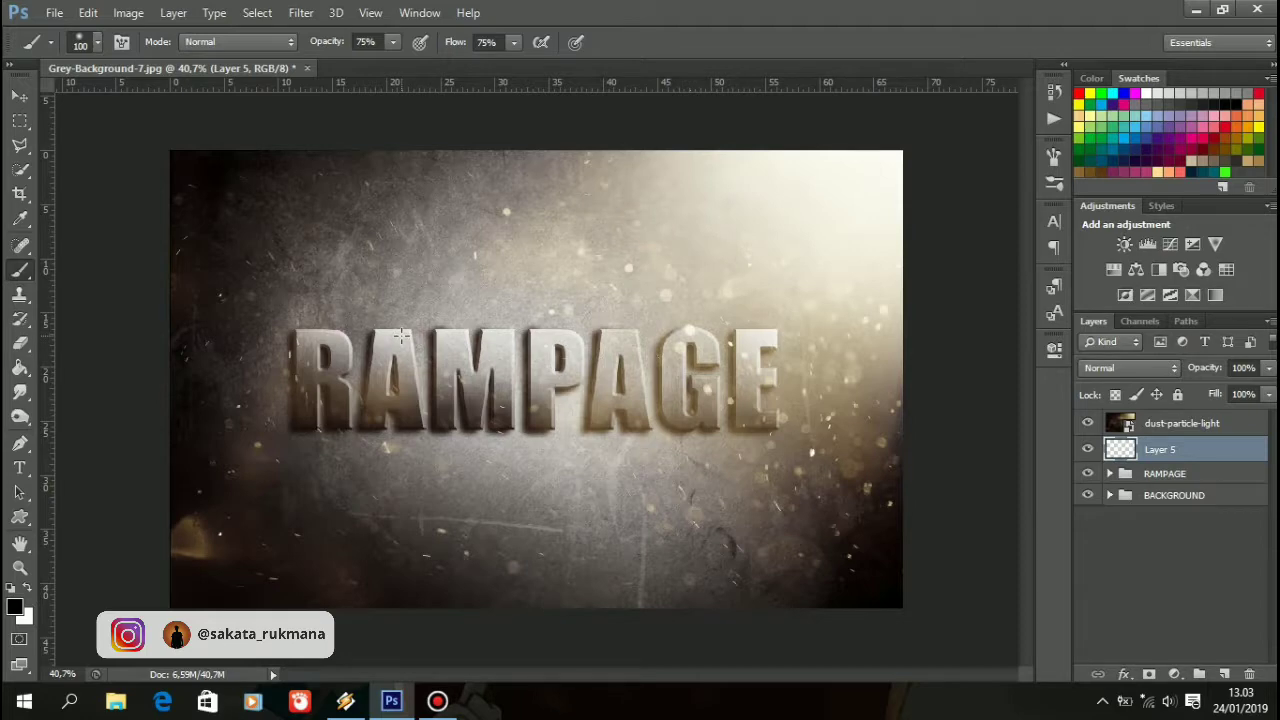
Try a soft black 125 px brush stroke above the first A and M, and undo it.
{"action": "key", "text": "v"}
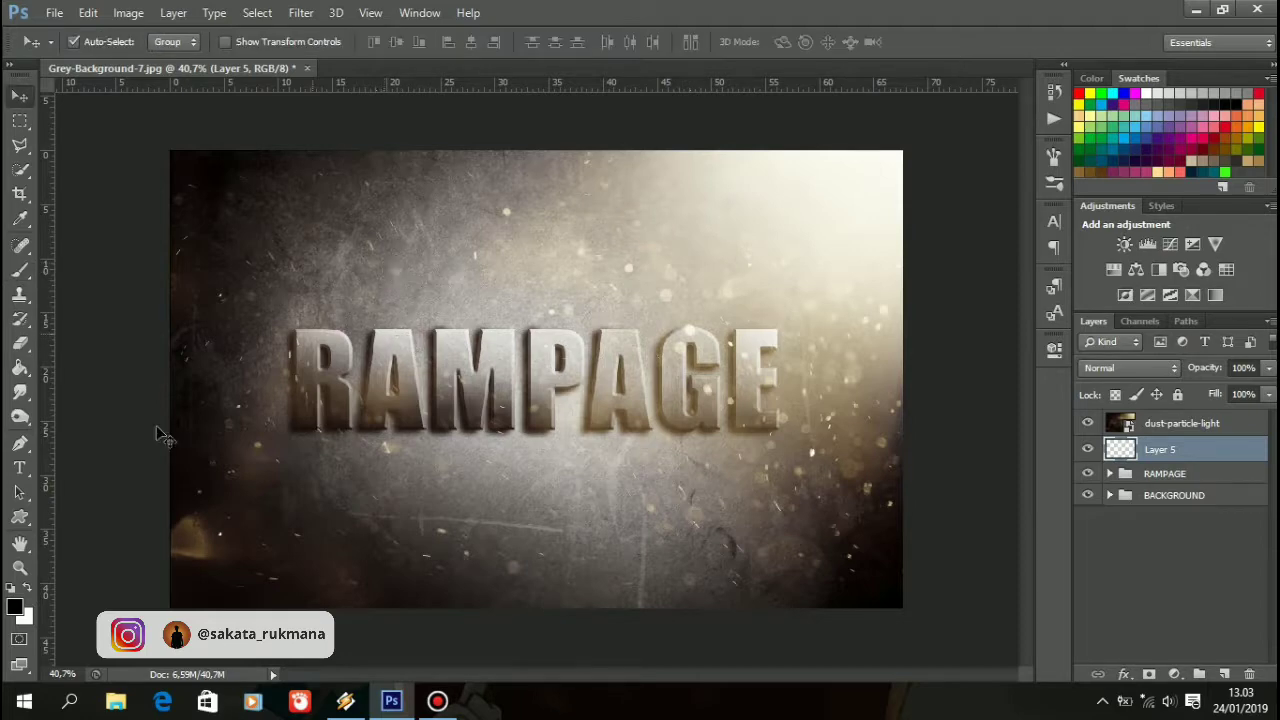
{"action": "left_click", "coordinate": [20, 269]}
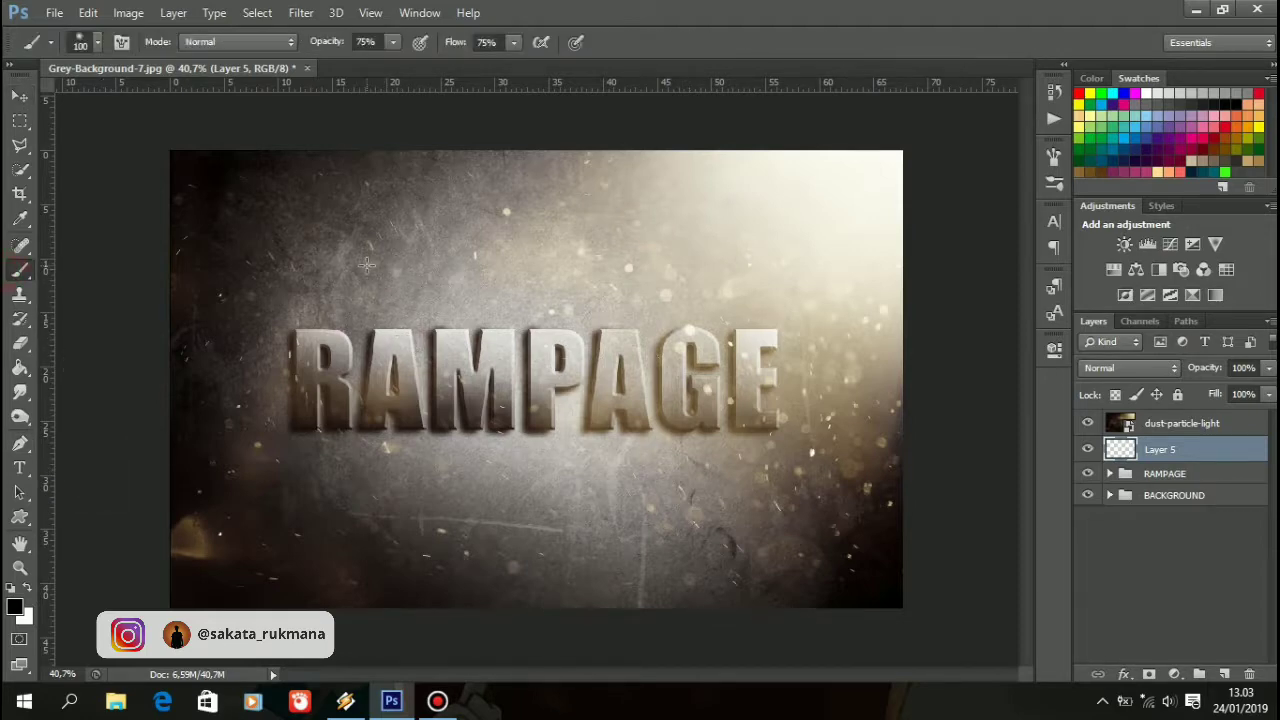
{"action": "left_click_drag", "start_coordinate": [367, 265], "coordinate": [474, 270]}
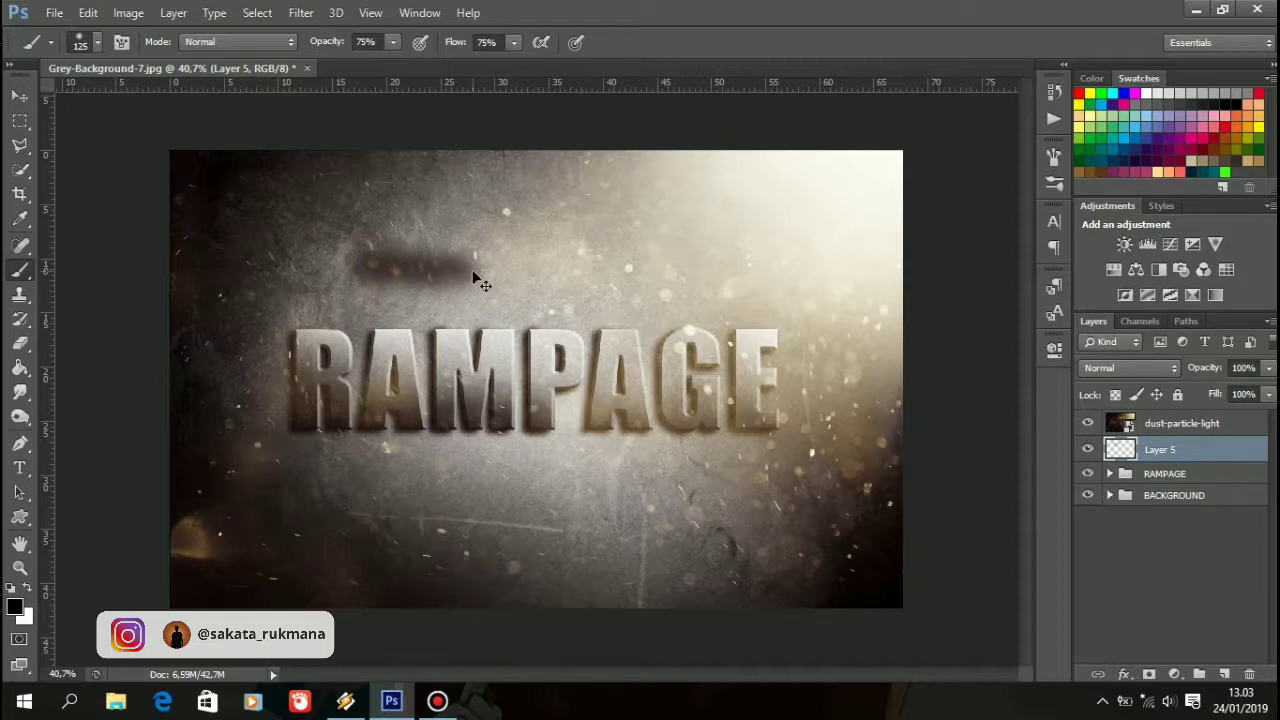
{"action": "key", "text": "ctrl+z"}
Set the brush size to 370 px, try a black stroke above the lettering and undo it.
{"action": "right_click", "coordinate": [474, 270]}
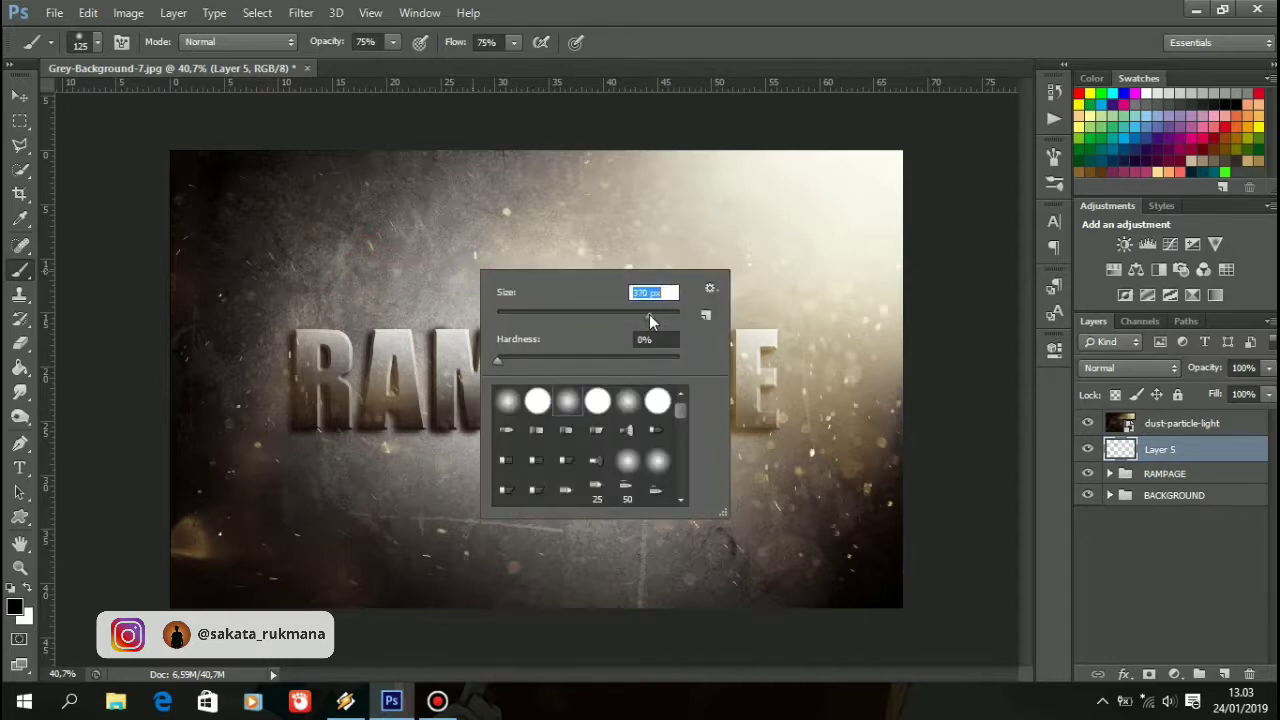
{"action": "left_click", "coordinate": [651, 26]}
{"action": "left_click_drag", "start_coordinate": [606, 208], "coordinate": [700, 241]}
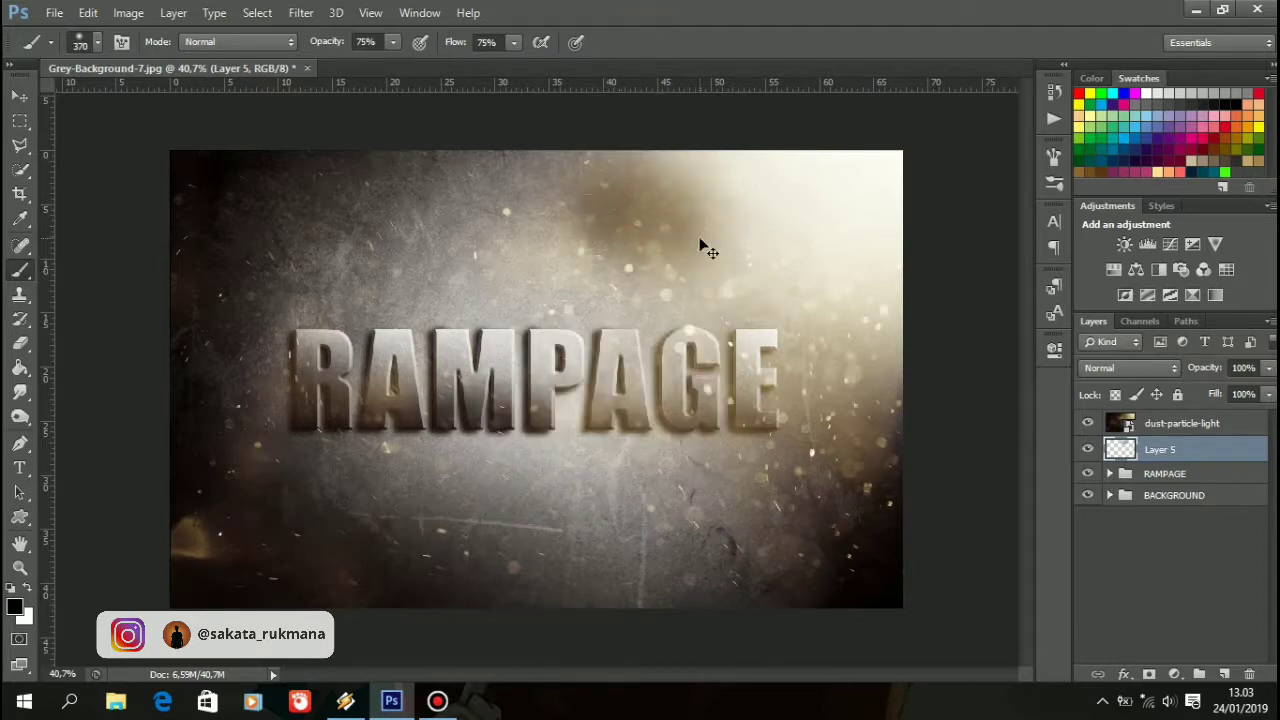
{"action": "key", "text": "ctrl+z"}
Set the brush opacity and flow to 90%, try a black stroke above the lettering and undo it.
{"action": "left_click_drag", "start_coordinate": [323, 47], "coordinate": [336, 46]}
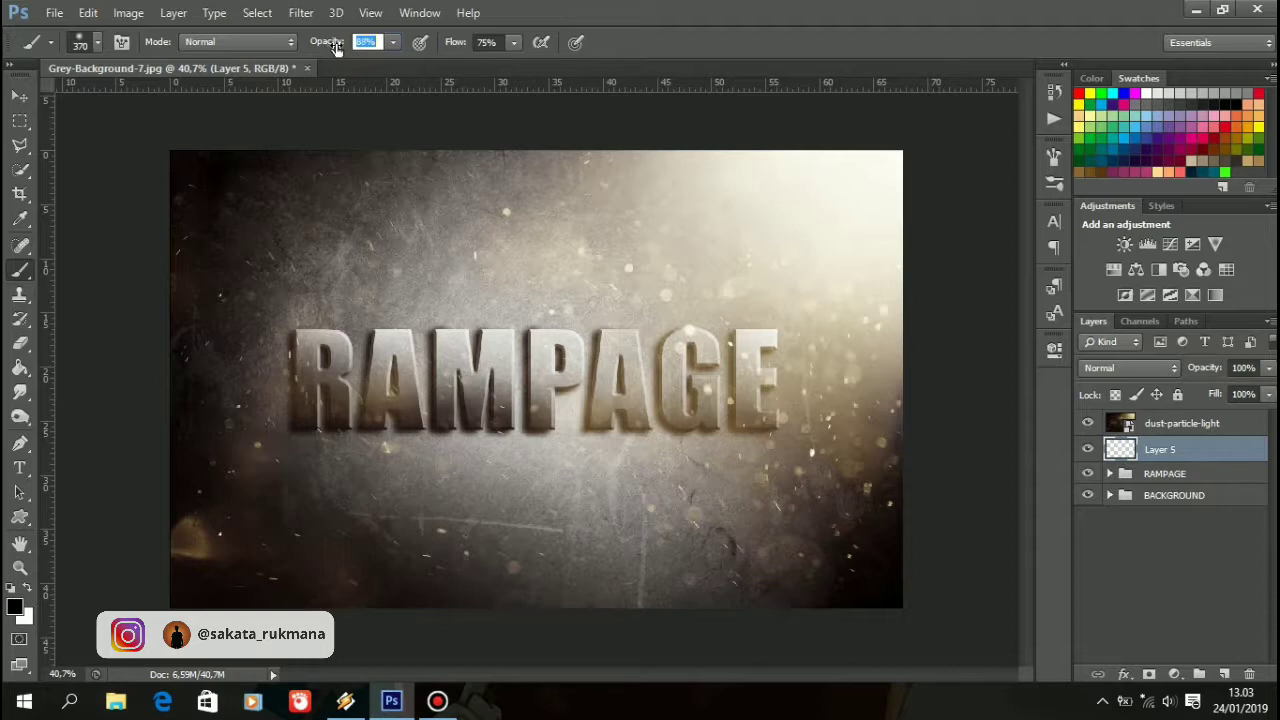
{"action": "left_click", "coordinate": [450, 44]}
{"action": "left_click_drag", "start_coordinate": [450, 44], "coordinate": [456, 46]}
{"action": "left_click_drag", "start_coordinate": [505, 222], "coordinate": [606, 224]}
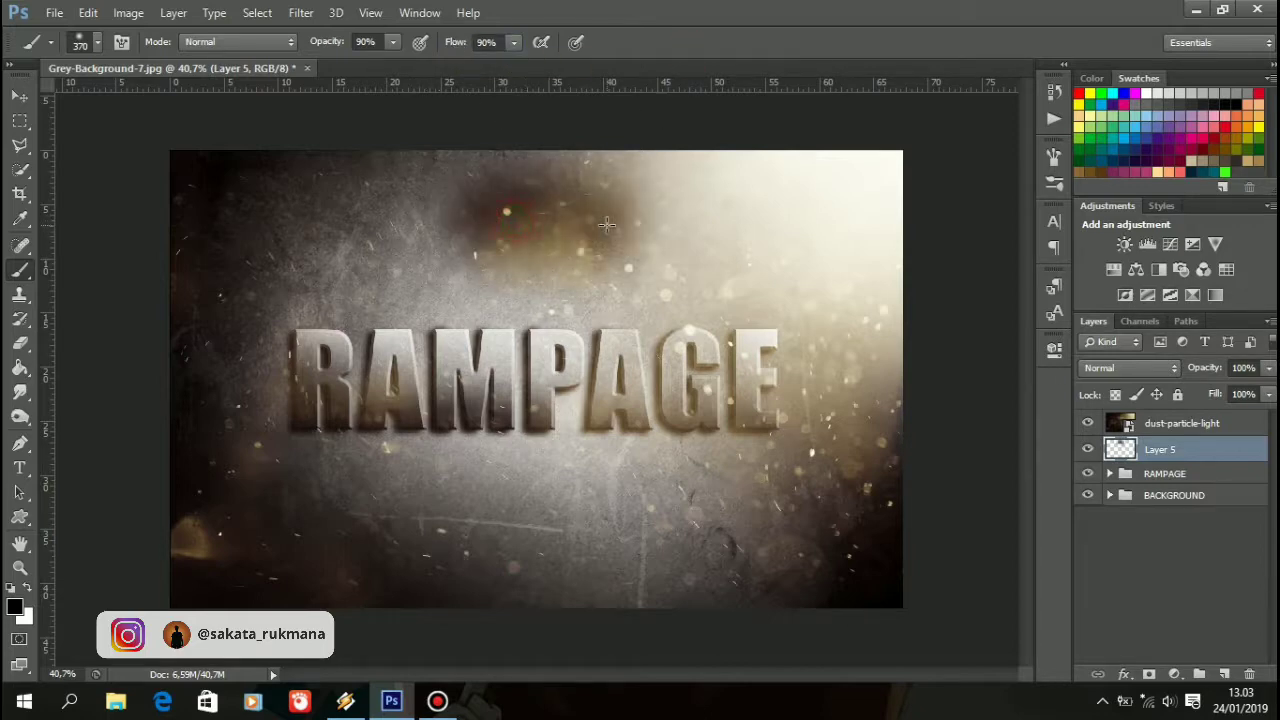
{"action": "key", "text": "ctrl+z"}
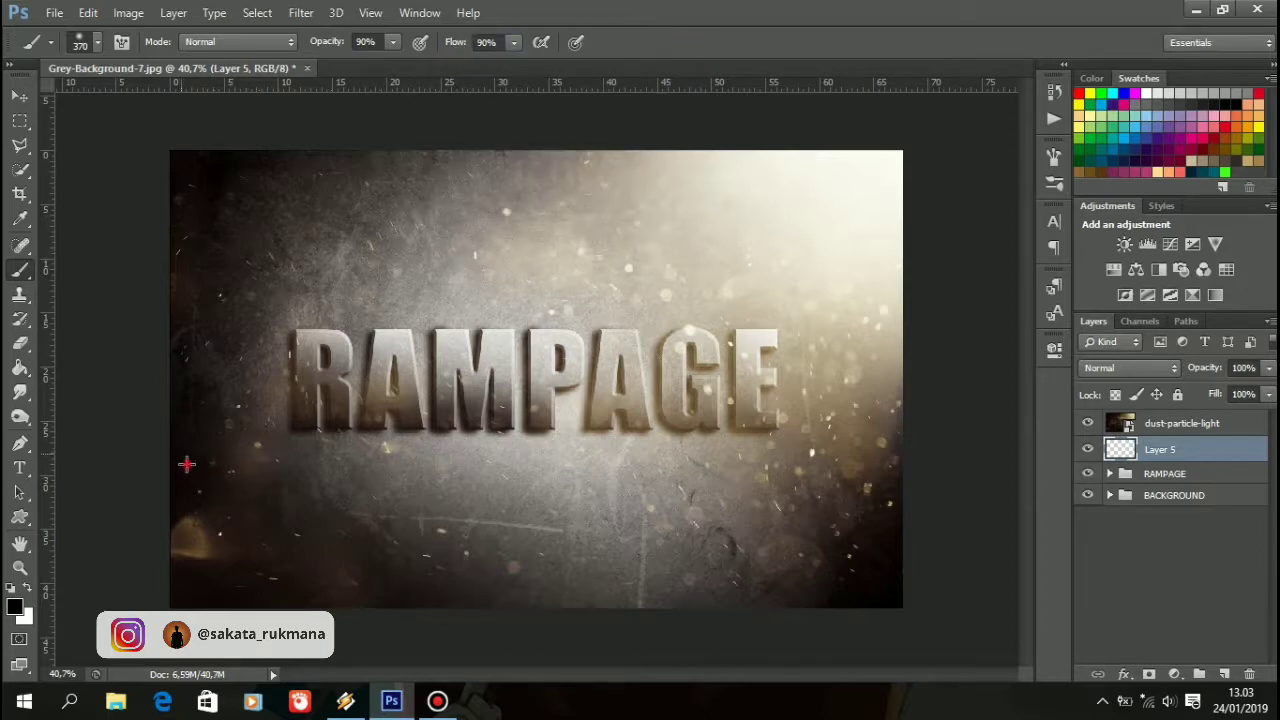
Darken the image's lower-left corner with soft black strokes on Layer 5, toggling the layer's visibility to compare.
{"action": "mouse_move", "coordinate": [264, 554]}
{"action": "left_mouse_down"}
{"action": "mouse_move", "coordinate": [329, 606]}
{"action": "mouse_move", "coordinate": [289, 563]}
{"action": "mouse_move", "coordinate": [289, 574]}
{"action": "left_mouse_up"}
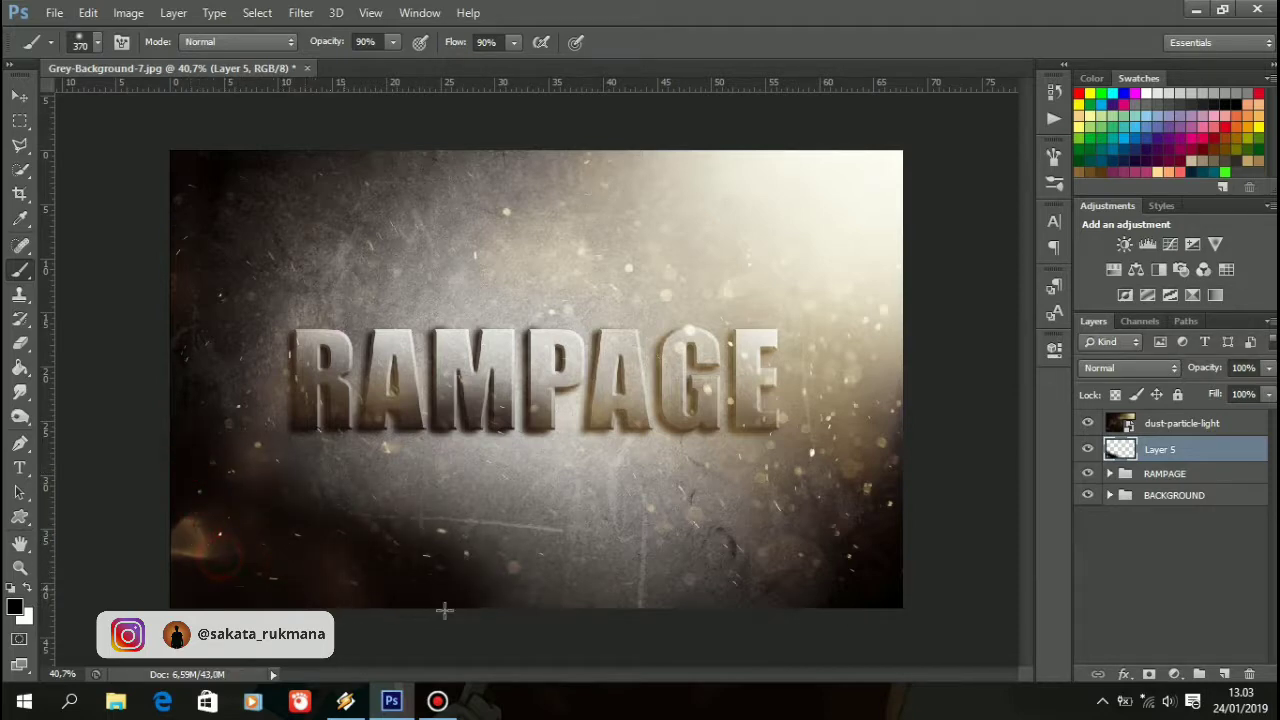
{"action": "mouse_move", "coordinate": [153, 424]}
{"action": "left_mouse_down"}
{"action": "mouse_move", "coordinate": [201, 540]}
{"action": "mouse_move", "coordinate": [193, 582]}
{"action": "mouse_move", "coordinate": [169, 560]}
{"action": "mouse_move", "coordinate": [527, 623]}
{"action": "mouse_move", "coordinate": [385, 617]}
{"action": "mouse_move", "coordinate": [589, 627]}
{"action": "left_mouse_up"}
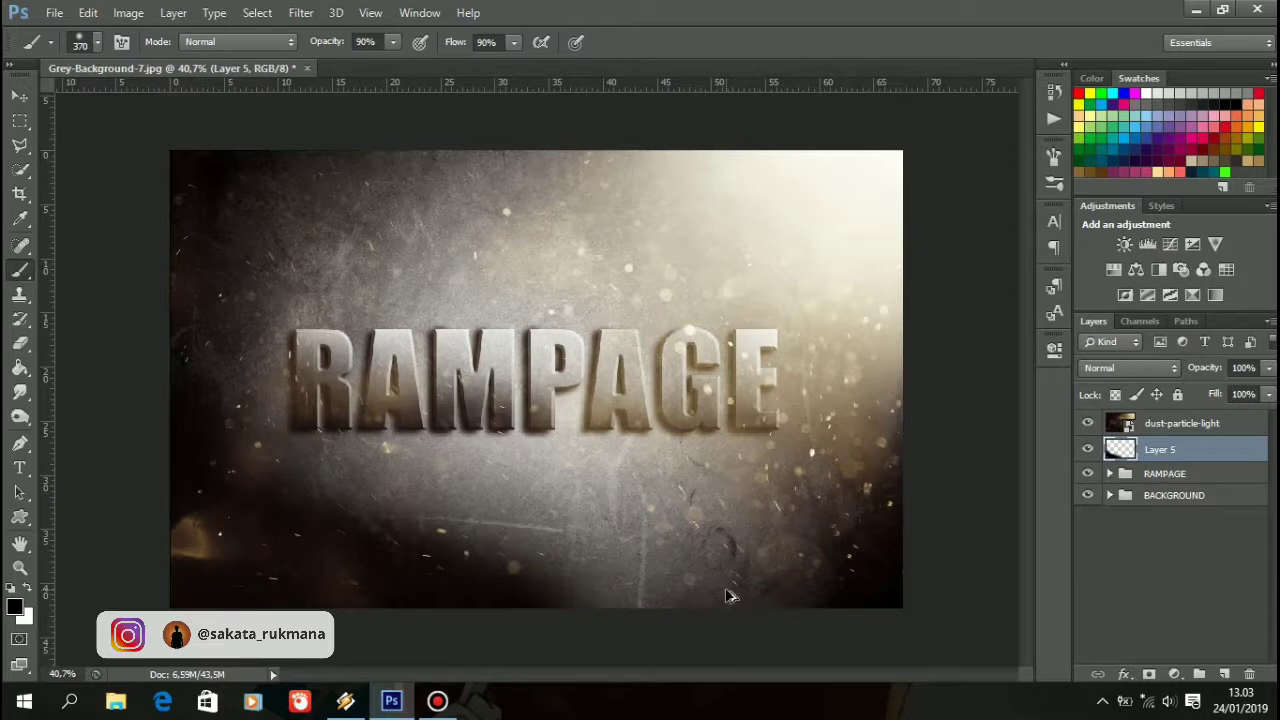
{"action": "left_click", "coordinate": [1088, 450]}
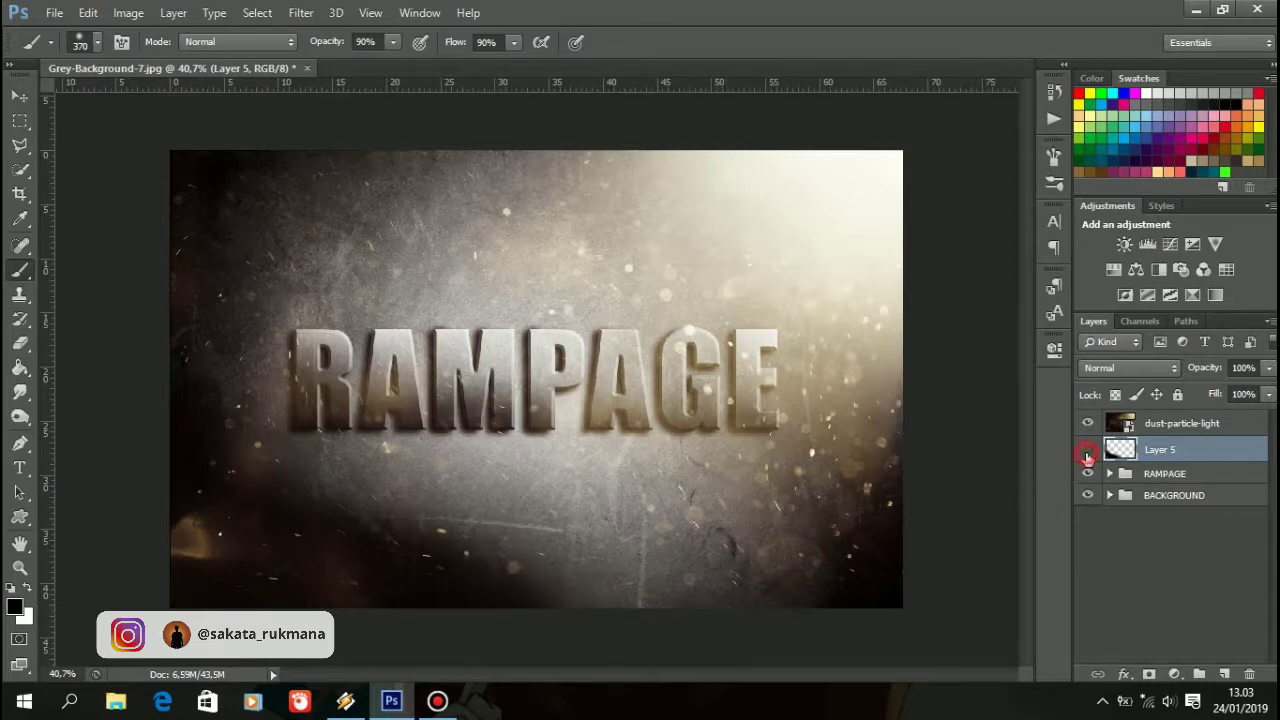
{"action": "left_click", "coordinate": [1088, 450]}
{"action": "left_click", "coordinate": [1088, 452]}
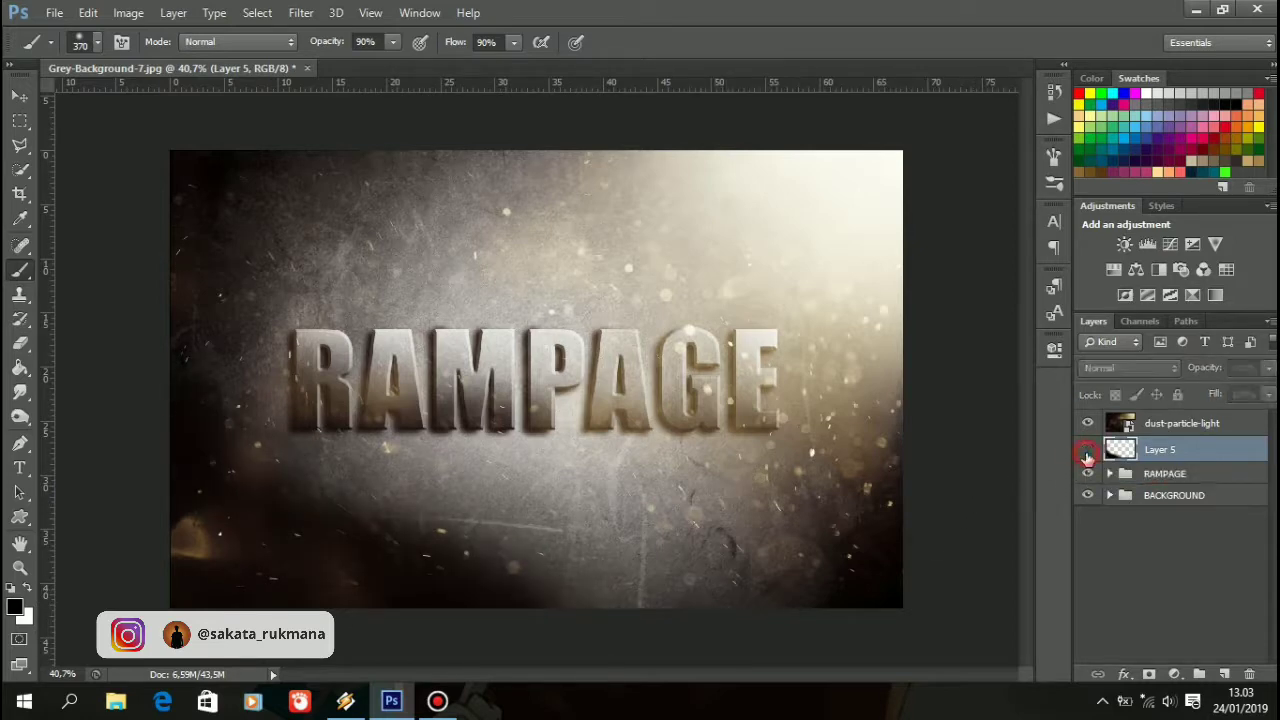
{"action": "left_click", "coordinate": [1087, 452]}
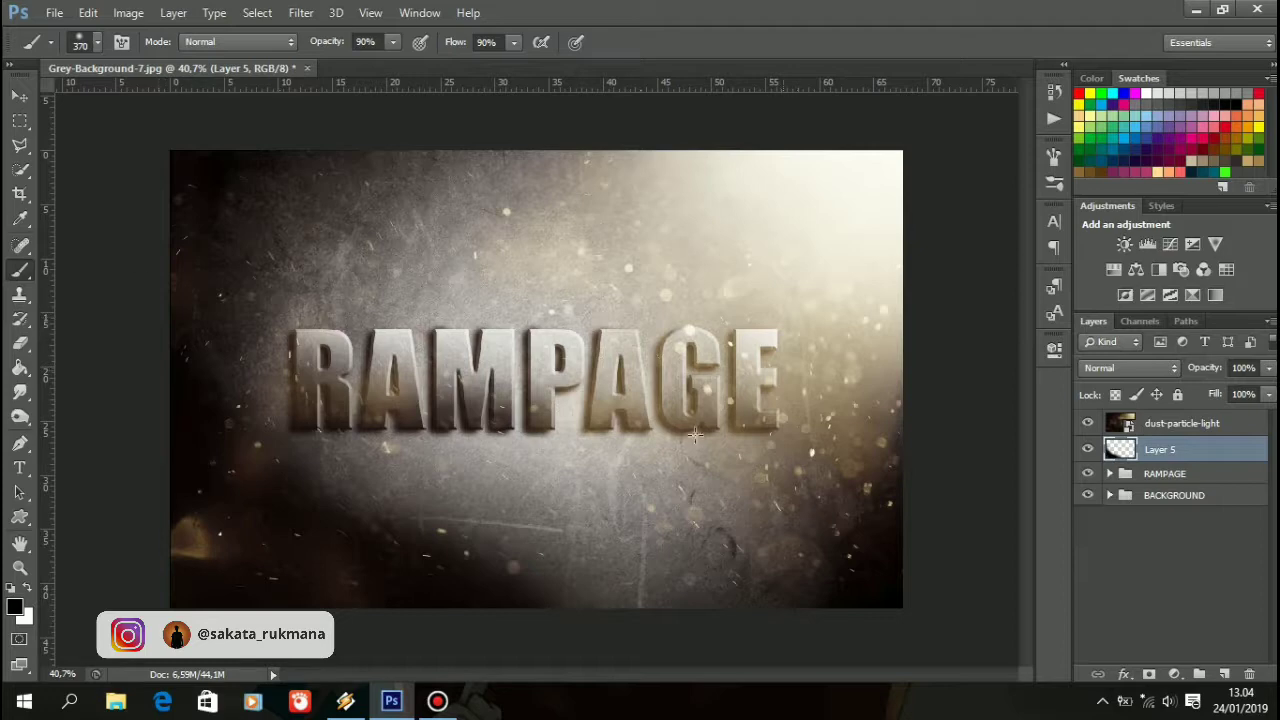
Enlarge the brush to 1000 px and dim the bright upper-right corner with soft black paint from beyond the canvas edge.
{"action": "key", "text": "bracketright"}
{"action": "key", "text": "bracketright"}
{"action": "key", "text": "bracketright"}
{"action": "key", "text": "bracketright"}
{"action": "key", "text": "bracketright"}
{"action": "key", "text": "bracketright"}
{"action": "left_click_drag", "start_coordinate": [951, 274], "coordinate": [895, 145]}
{"action": "left_click", "coordinate": [929, 189]}
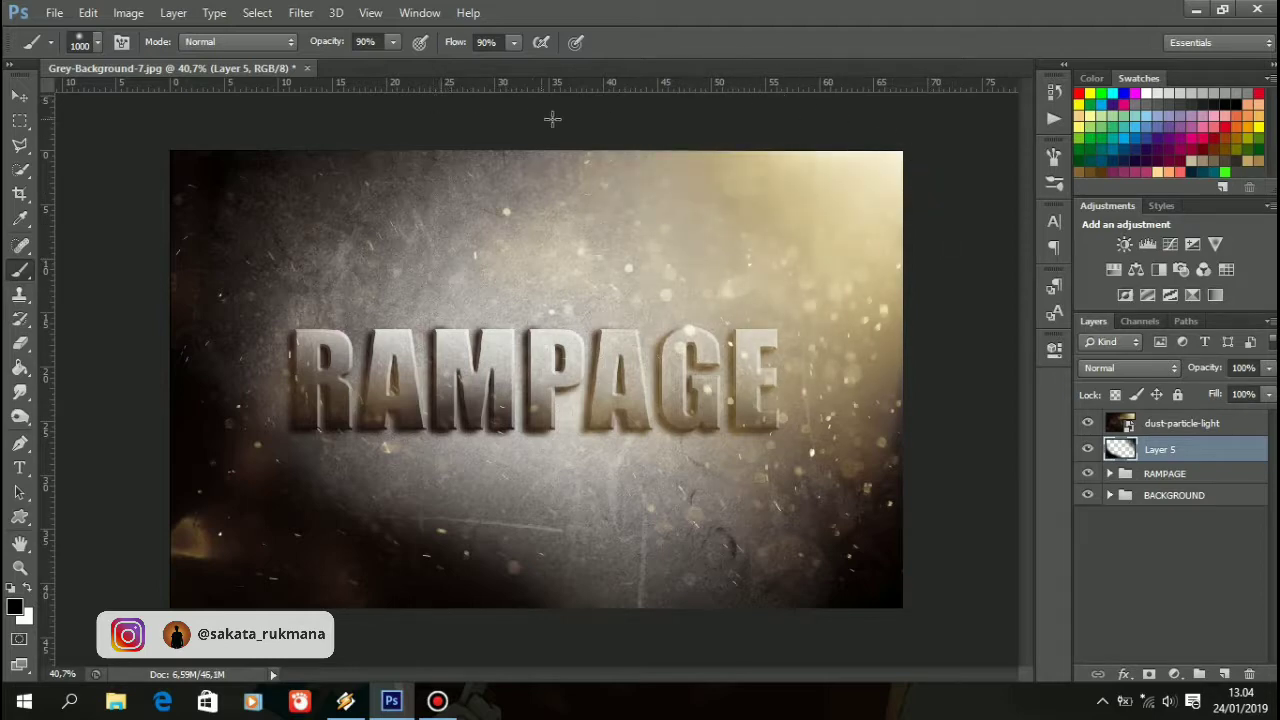
Darken the image's upper edge with soft black dabs placed just above the canvas, from the middle towards the upper-left corner.
{"action": "left_click", "coordinate": [604, 123]}
{"action": "left_click", "coordinate": [500, 106]}
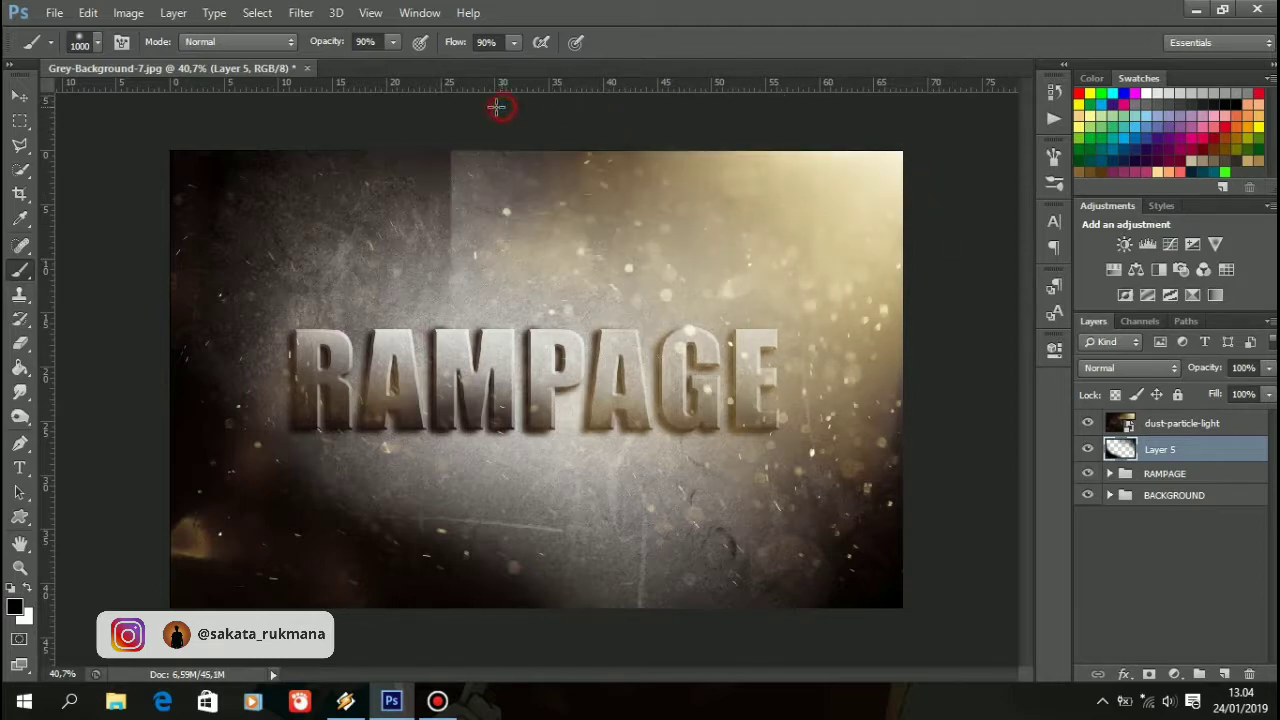
{"action": "left_click", "coordinate": [396, 107]}
{"action": "left_click", "coordinate": [285, 122]}
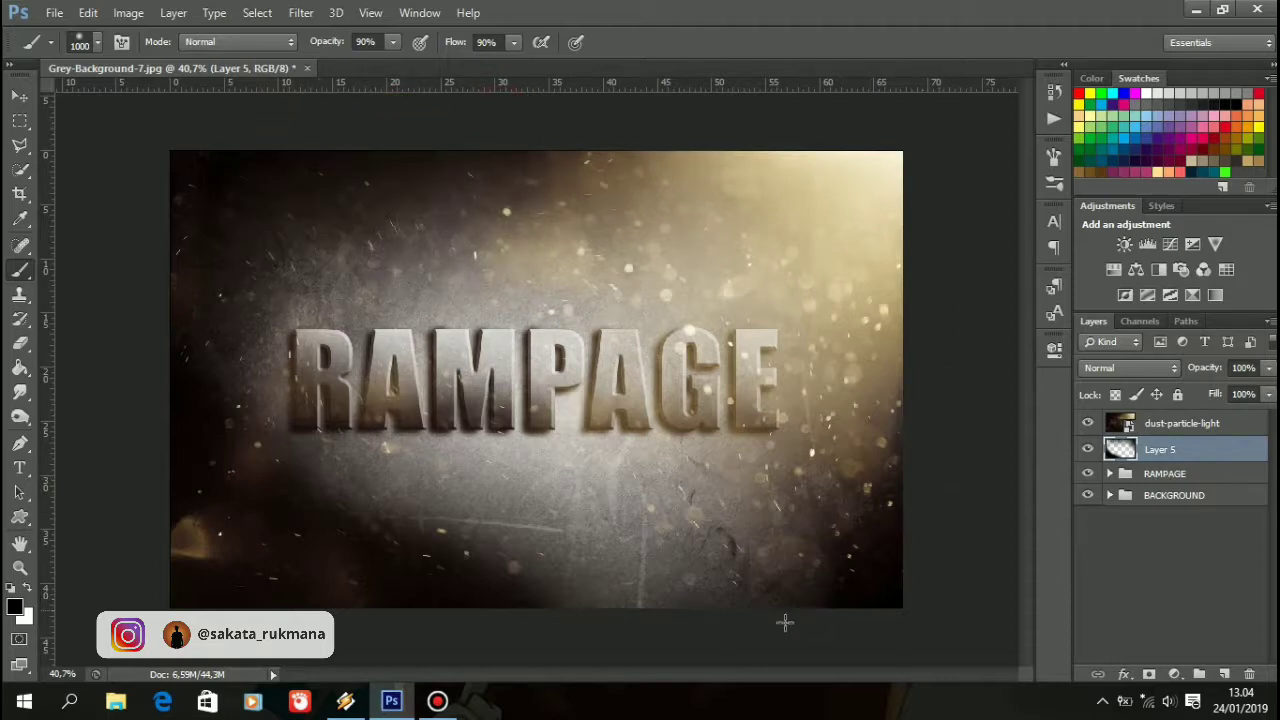
Darken the image's lower edge with soft black dabs from below the canvas and set the dust-particle-light layer's opacity to 86%.
{"action": "left_click", "coordinate": [684, 641]}
{"action": "mouse_move", "coordinate": [603, 646]}
{"action": "left_mouse_down"}
{"action": "mouse_move", "coordinate": [540, 652]}
{"action": "mouse_move", "coordinate": [632, 652]}
{"action": "left_mouse_up"}
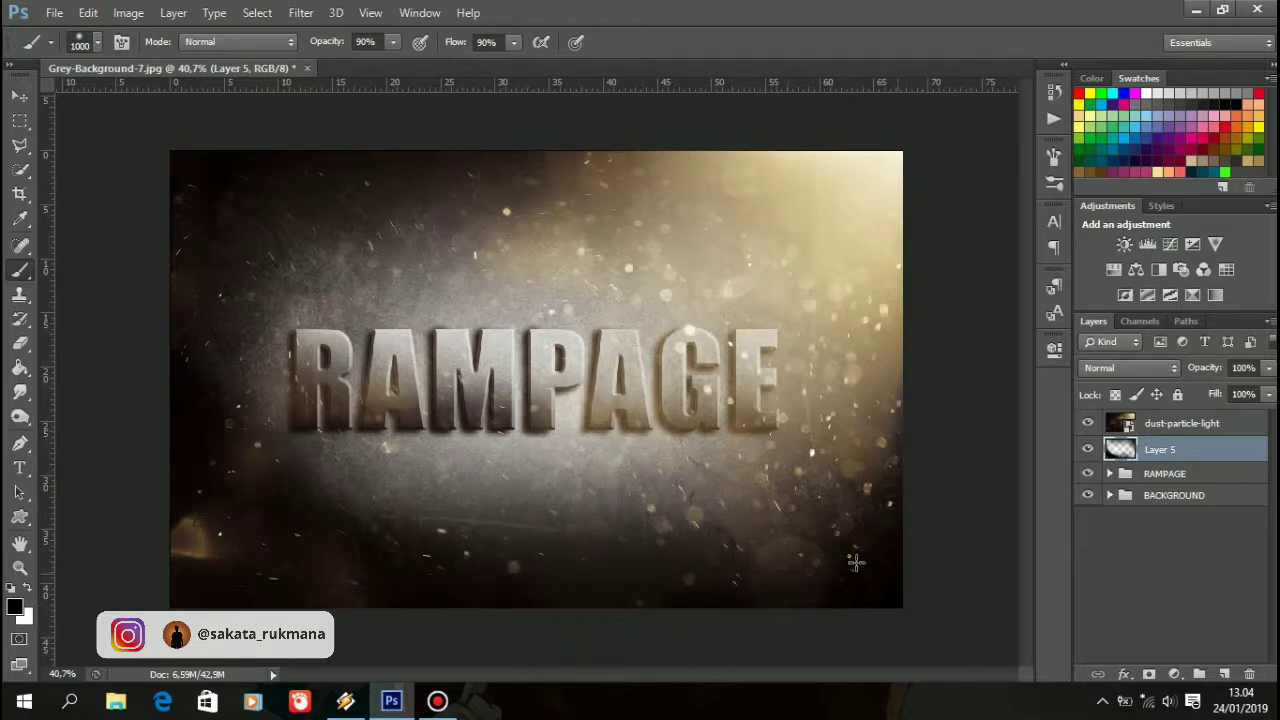
{"action": "left_click", "coordinate": [1211, 423]}
{"action": "left_click_drag", "start_coordinate": [1214, 372], "coordinate": [1207, 373]}
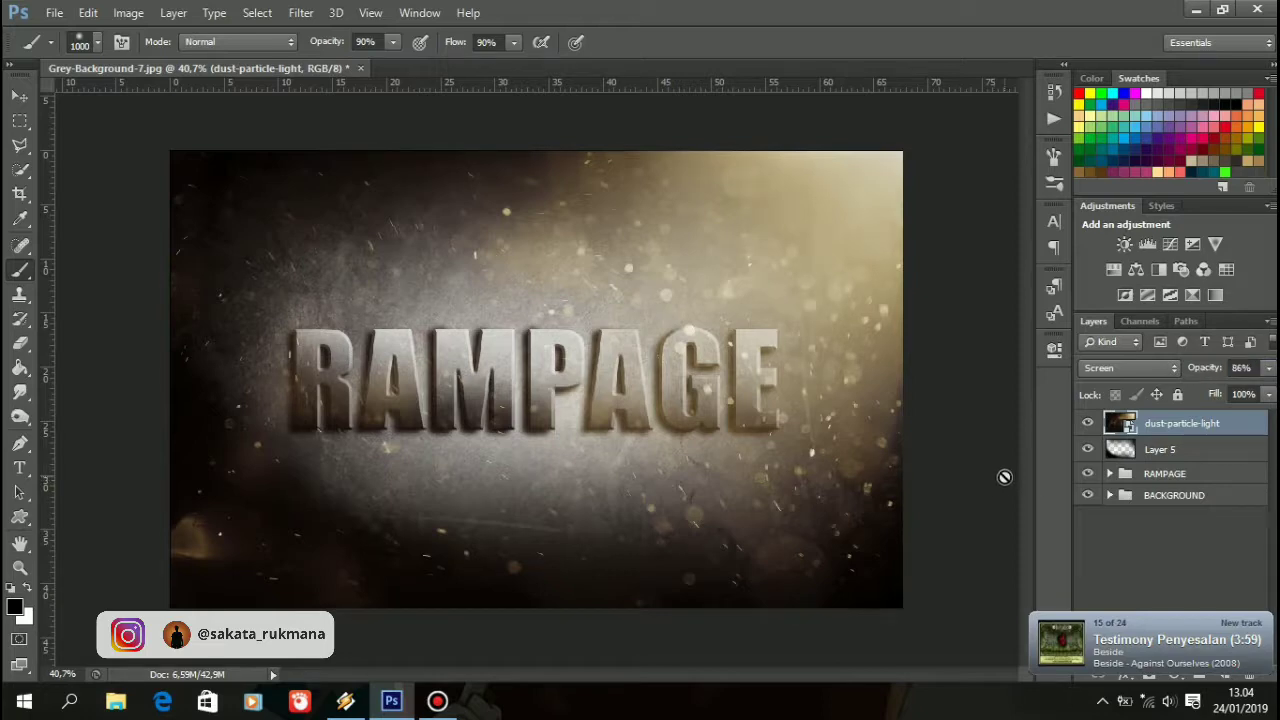
Darken the image's right and lower edges further on Layer 5 with soft black dabs from outside the canvas.
{"action": "left_click", "coordinate": [1236, 453]}
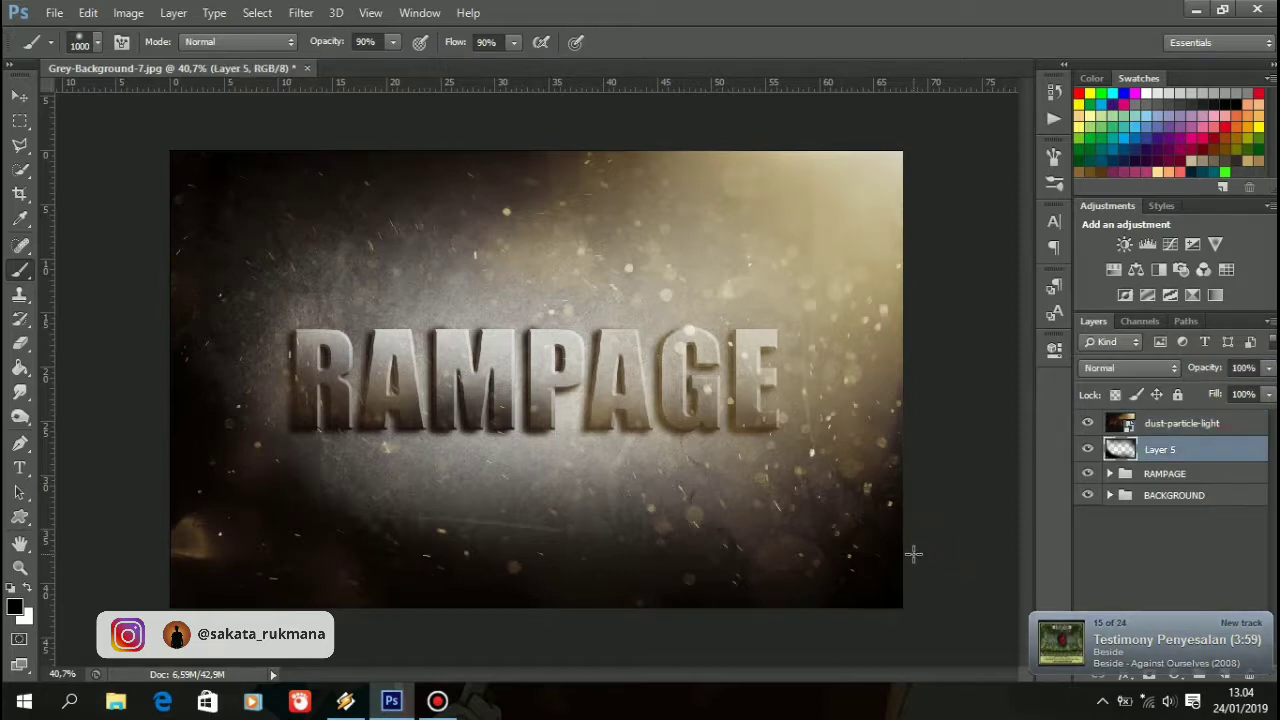
{"action": "left_click", "coordinate": [940, 493]}
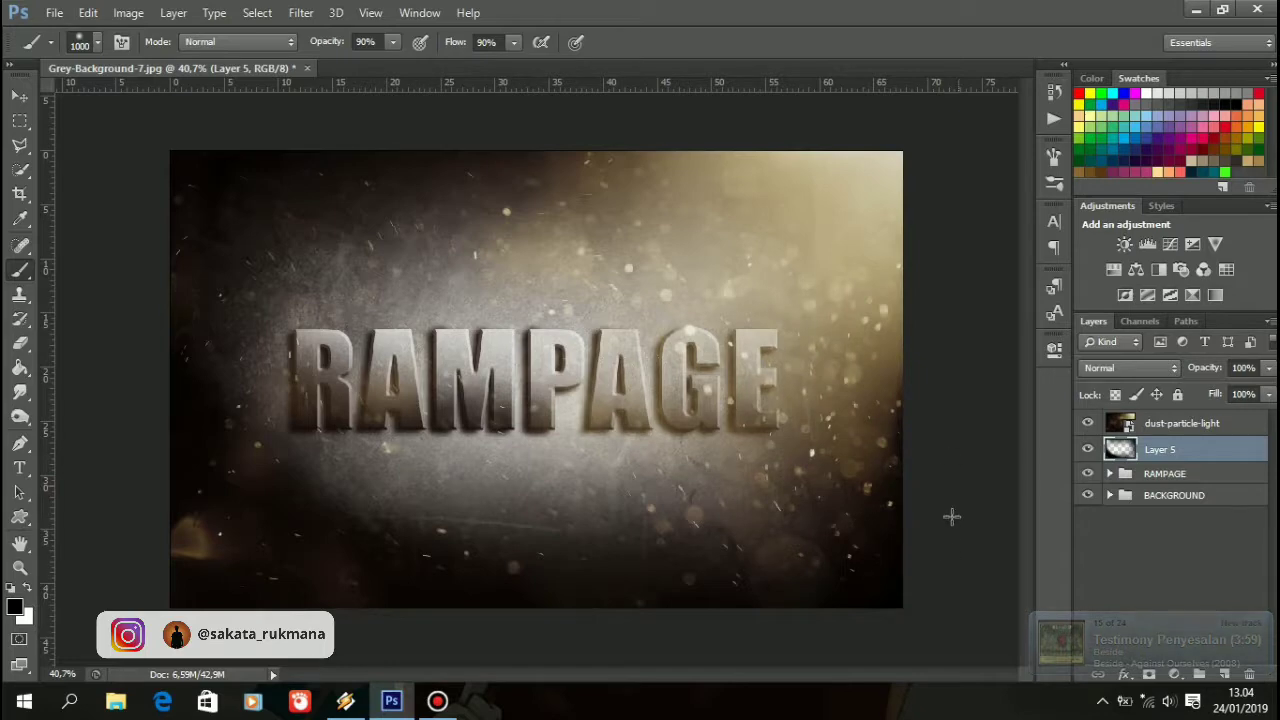
{"action": "left_click", "coordinate": [505, 627]}
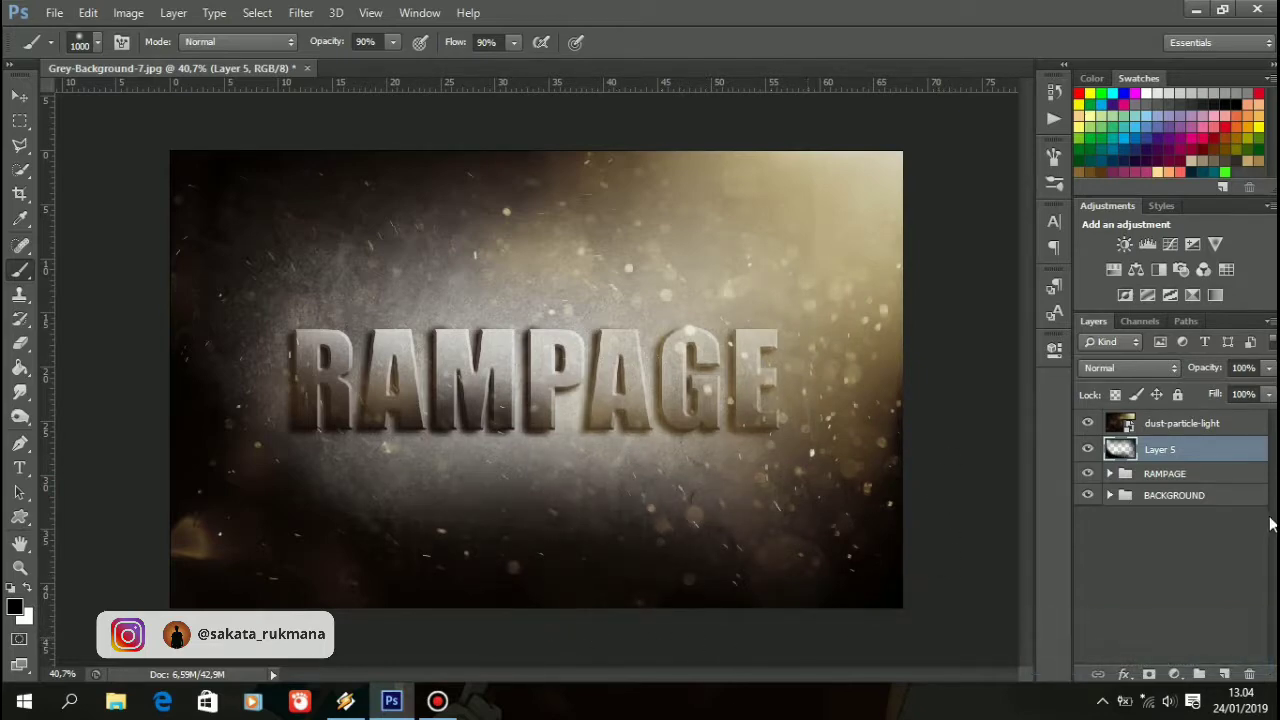
Lower Layer 5's opacity slightly to soften the painted dark edges.
{"action": "left_click", "coordinate": [1238, 429]}
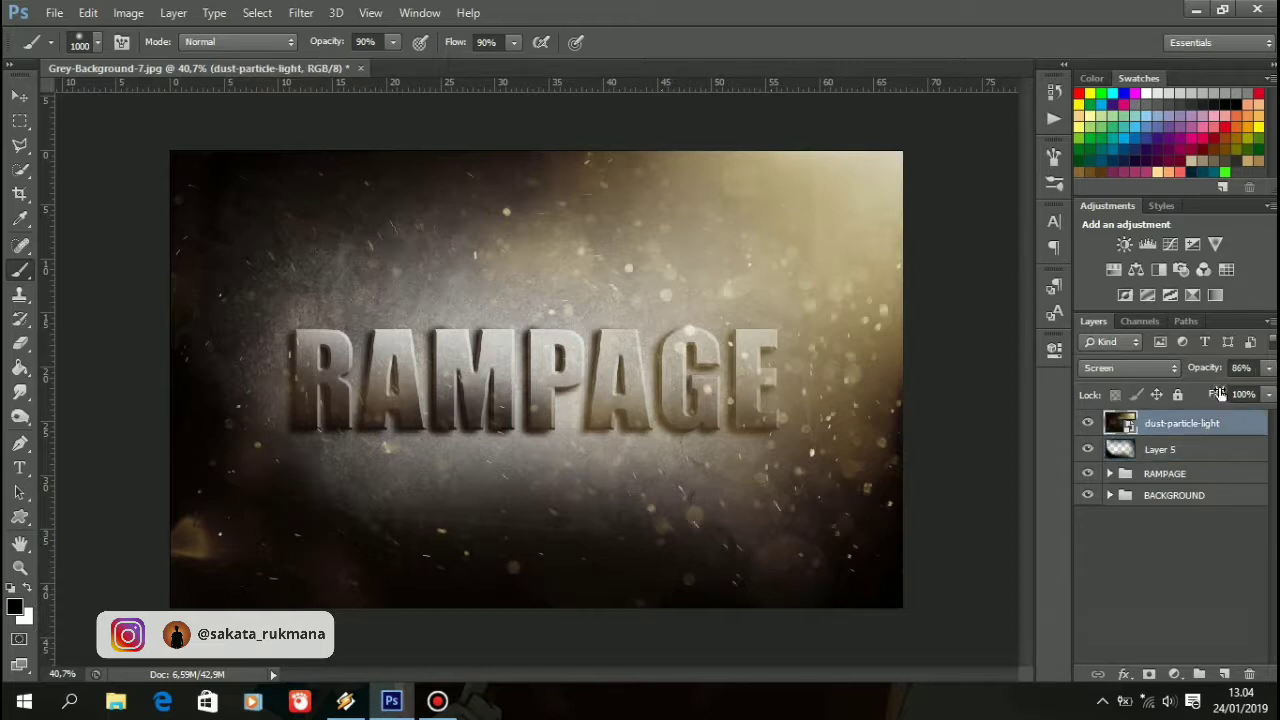
{"action": "left_click", "coordinate": [1206, 456]}
{"action": "left_click_drag", "start_coordinate": [1216, 370], "coordinate": [1209, 371]}
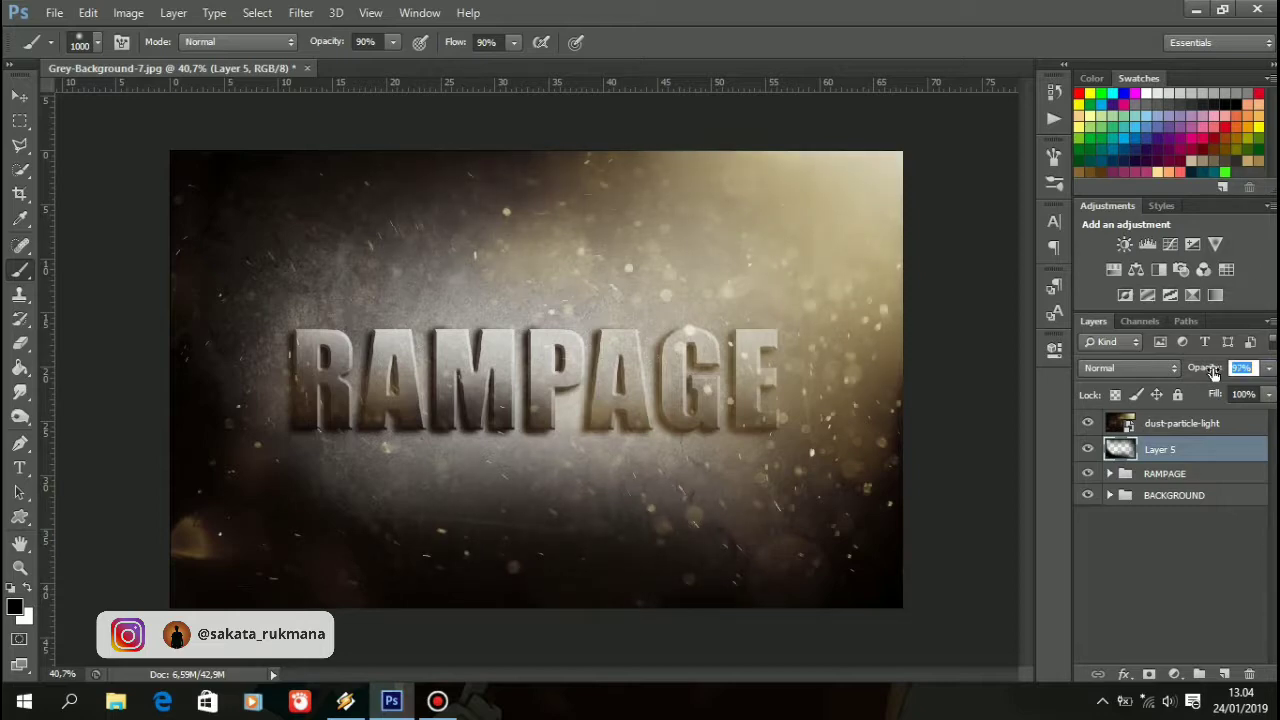
{"action": "left_click", "coordinate": [1212, 371]}
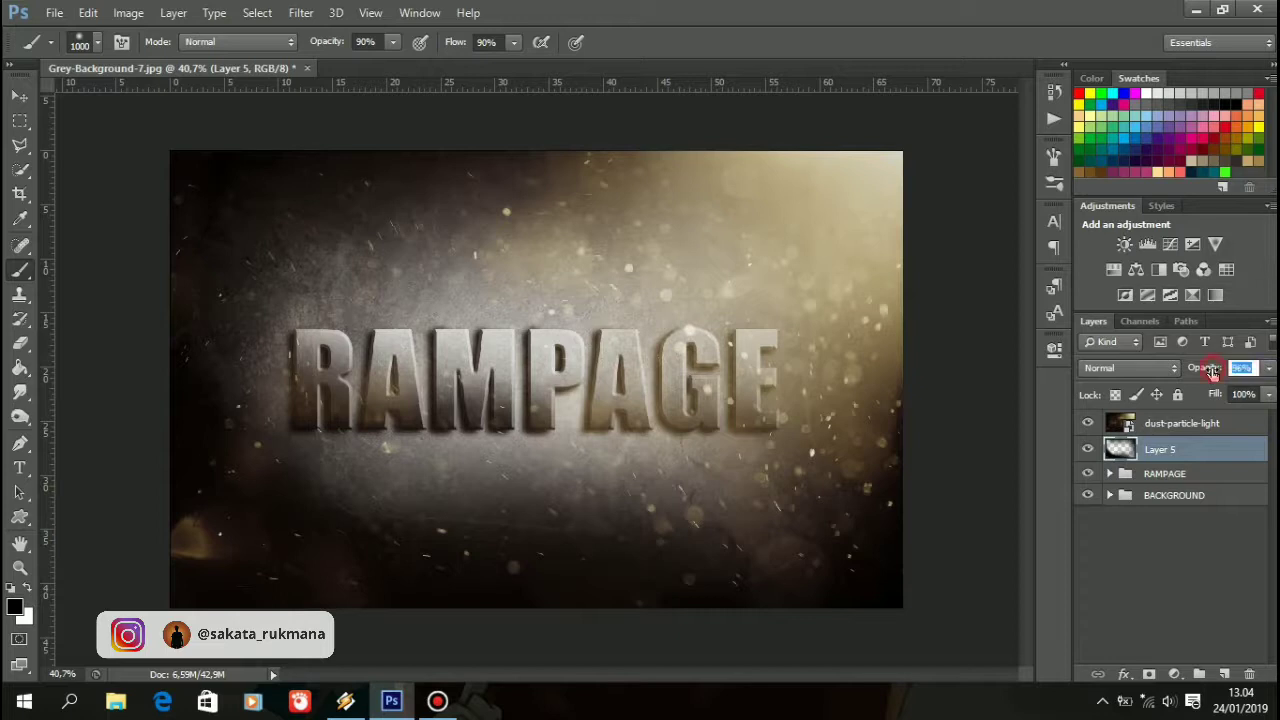
Set the dust-particle-light layer's opacity to 80%.
{"action": "left_click", "coordinate": [1219, 424]}
{"action": "left_click_drag", "start_coordinate": [1213, 374], "coordinate": [1249, 377]}
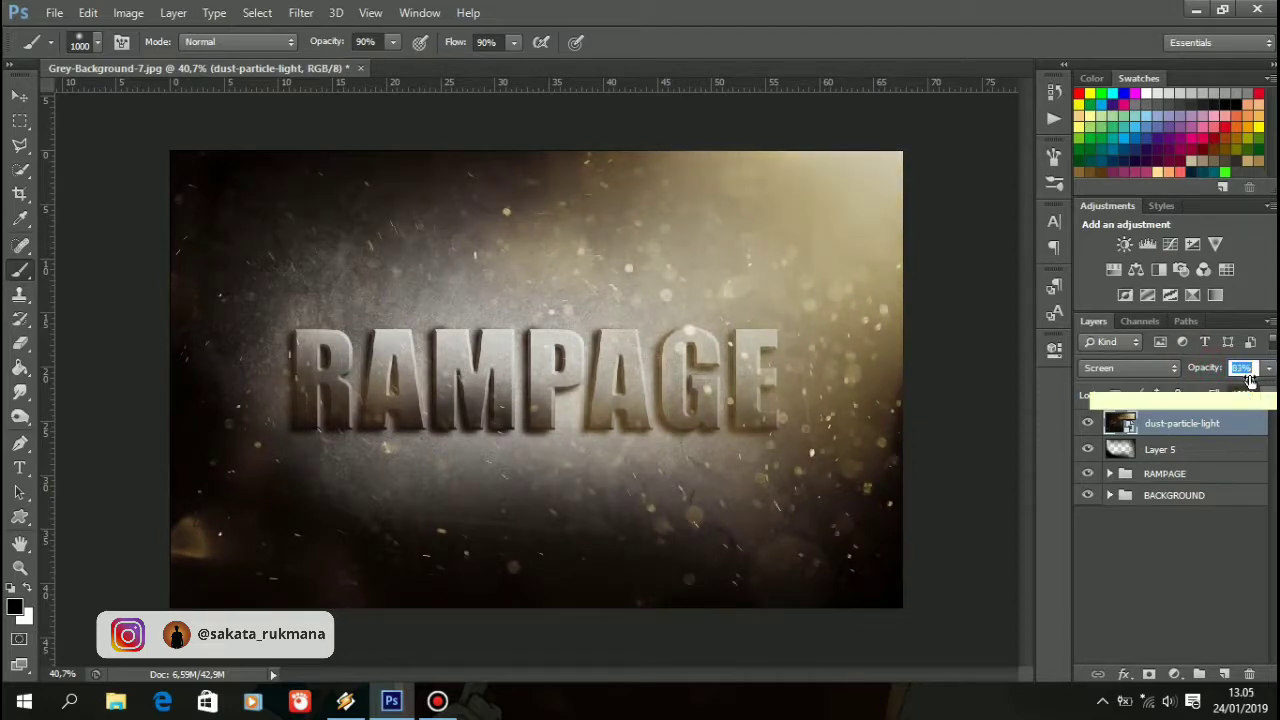
{"action": "type", "text": "80"}
{"action": "key", "text": "Return"}
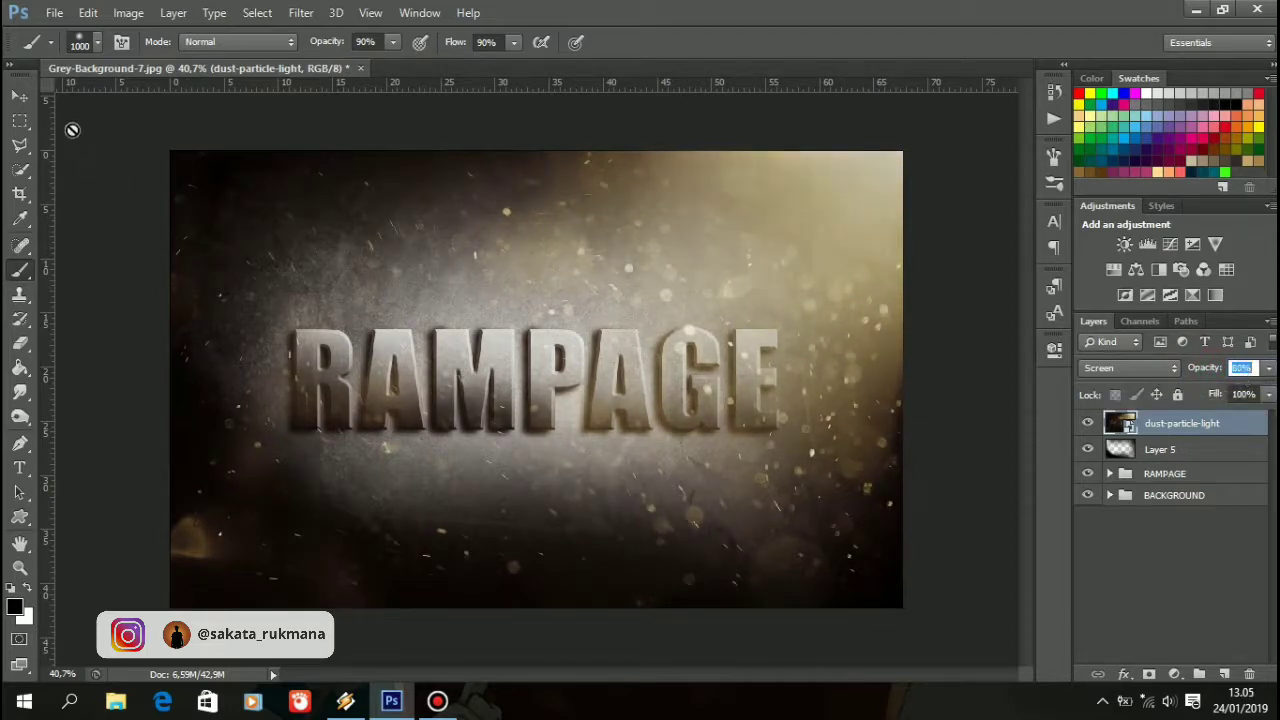
{"action": "left_click", "coordinate": [20, 97]}
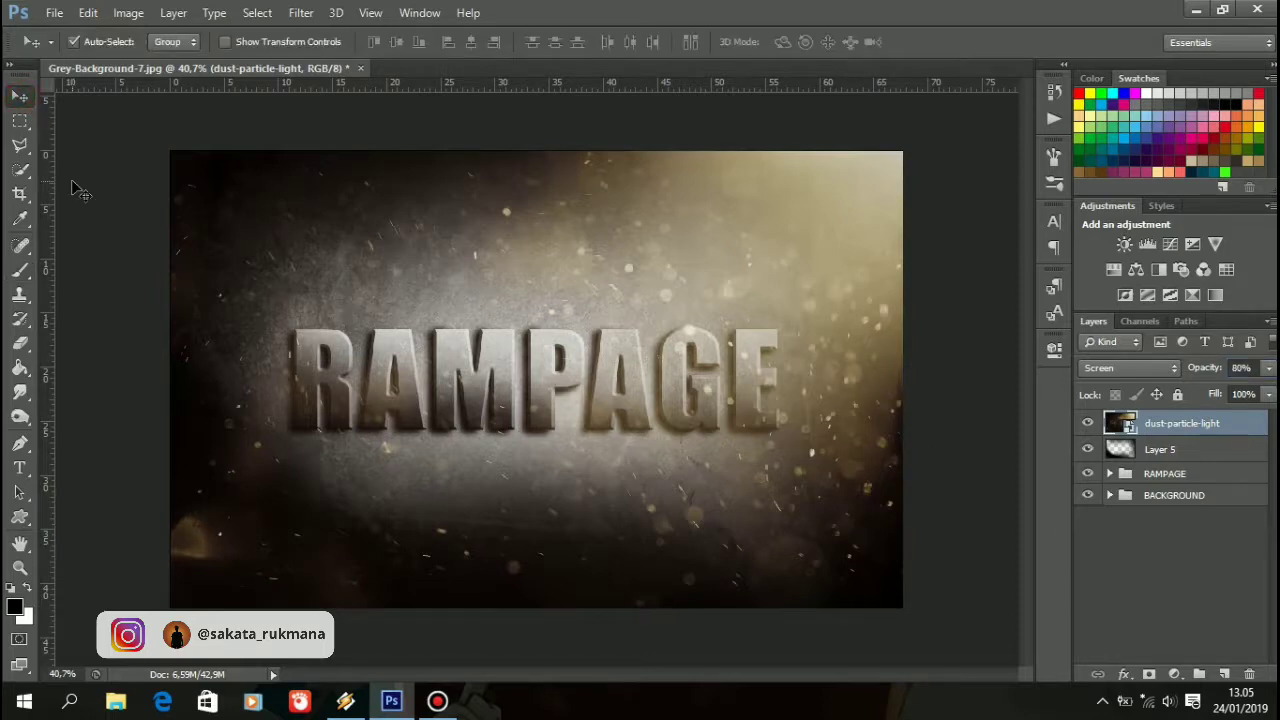
Reduce the dust-particle-light overlay's opacity to 70%.
{"action": "scroll", "coordinate": [71, 181], "scroll_direction": "up", "scroll_amount": 1}
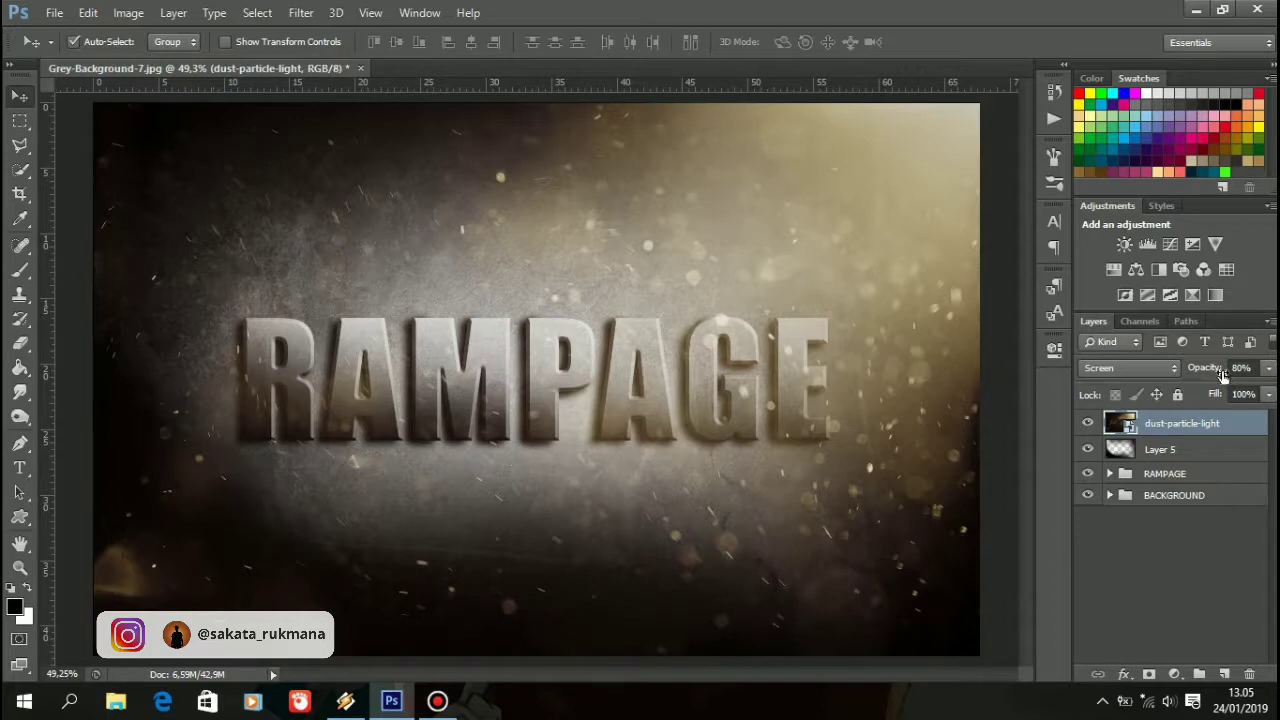
{"action": "left_click_drag", "start_coordinate": [1222, 370], "coordinate": [1213, 374]}
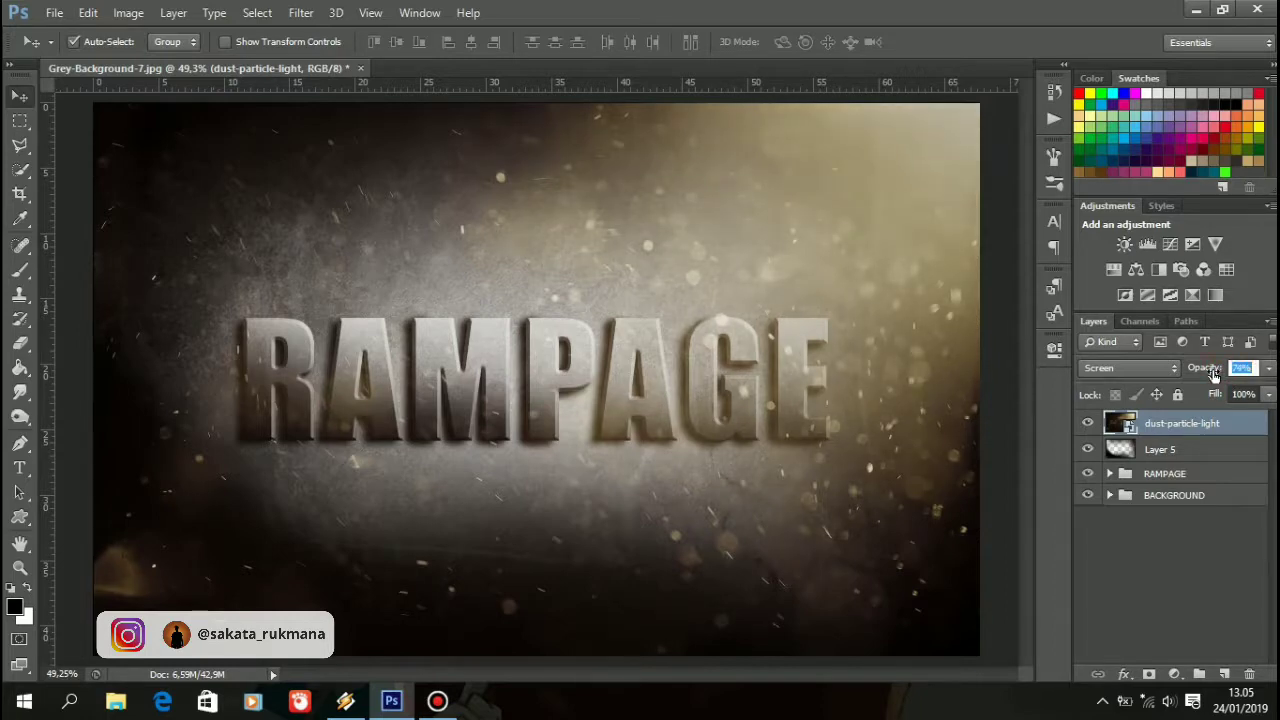
{"action": "left_click_drag", "start_coordinate": [1212, 374], "coordinate": [1208, 375]}
{"action": "left_click", "coordinate": [22, 93]}
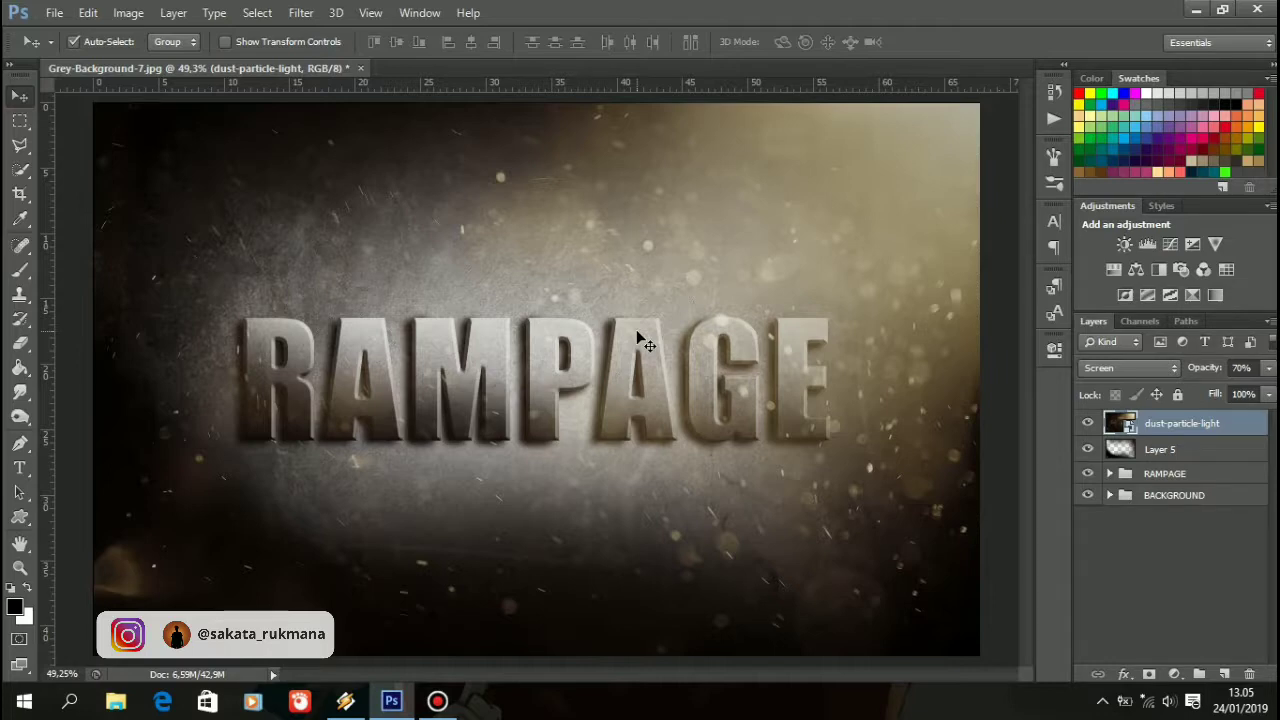
Expand the RAMPAGE layer group to show the lettering's layers and effects.
{"action": "left_click", "coordinate": [1109, 473]}
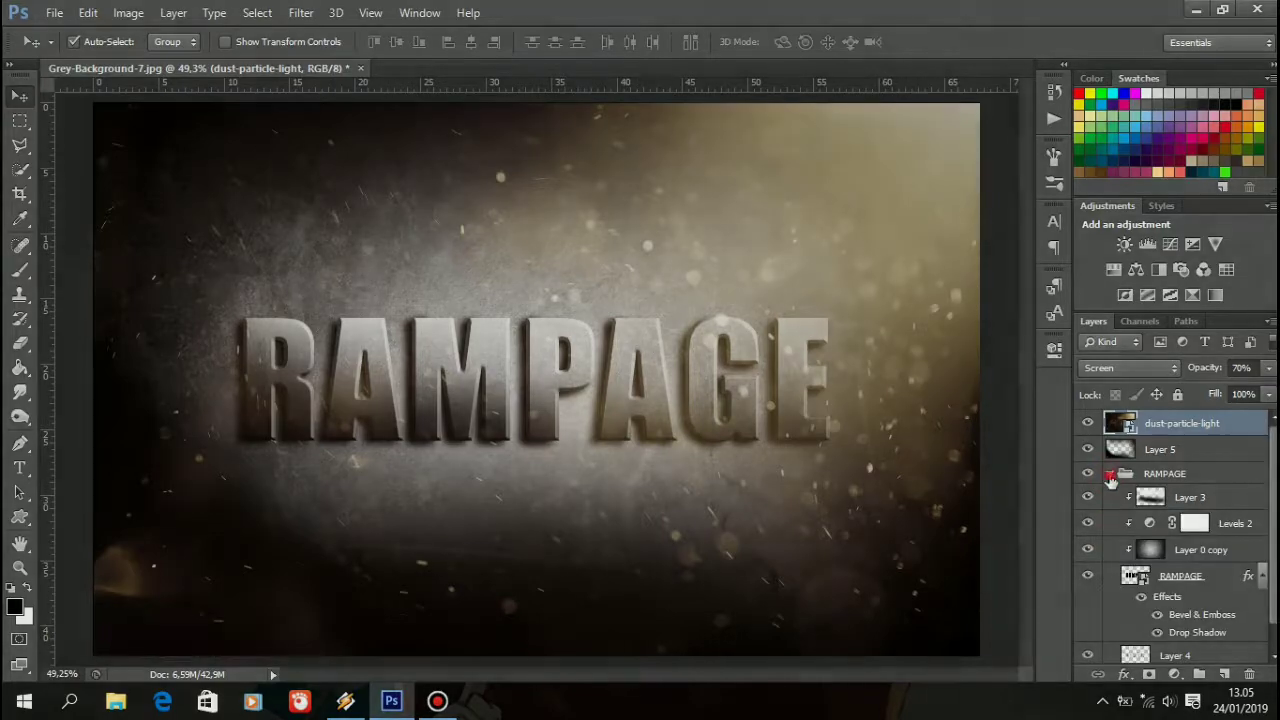